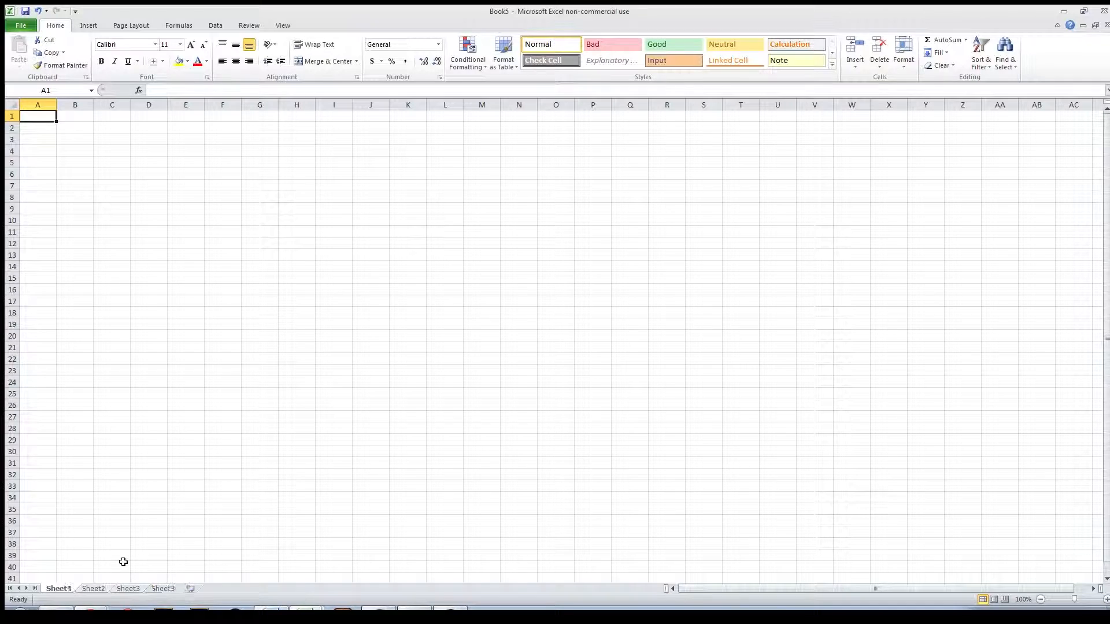
key(shift+F11)
key(shift+F11)
key(shift+F11)
key(shift+F11)
key(shift+F11)
key(shift+F11)
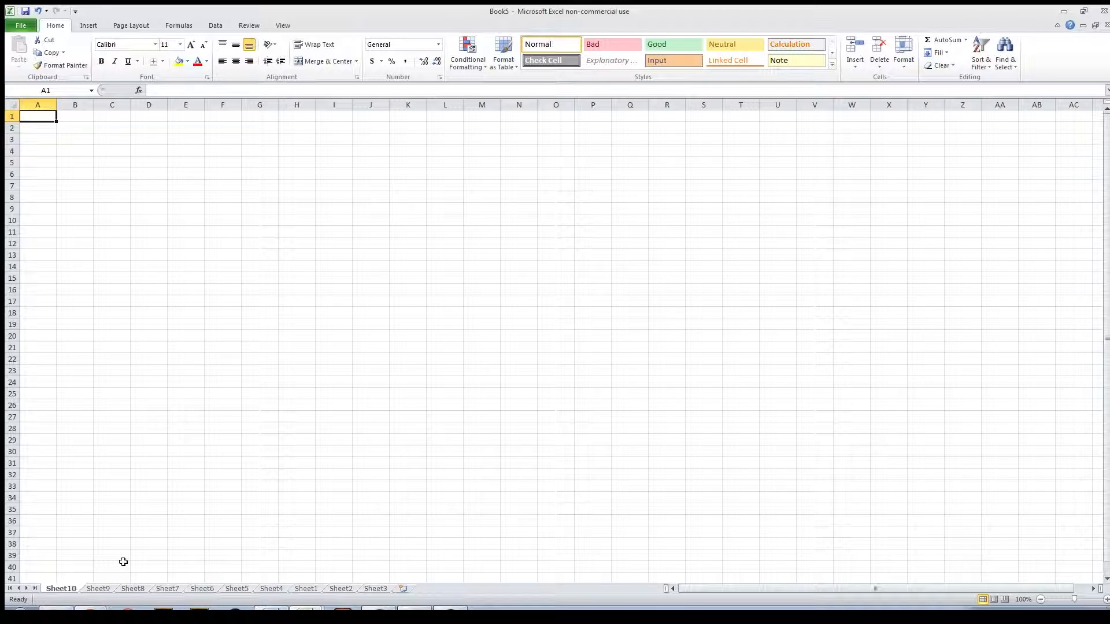
Step: Close the blank workbook without saving it and return to the Superstore Sales workbook
key(ctrl+w)
key(Tab)
key(Return)
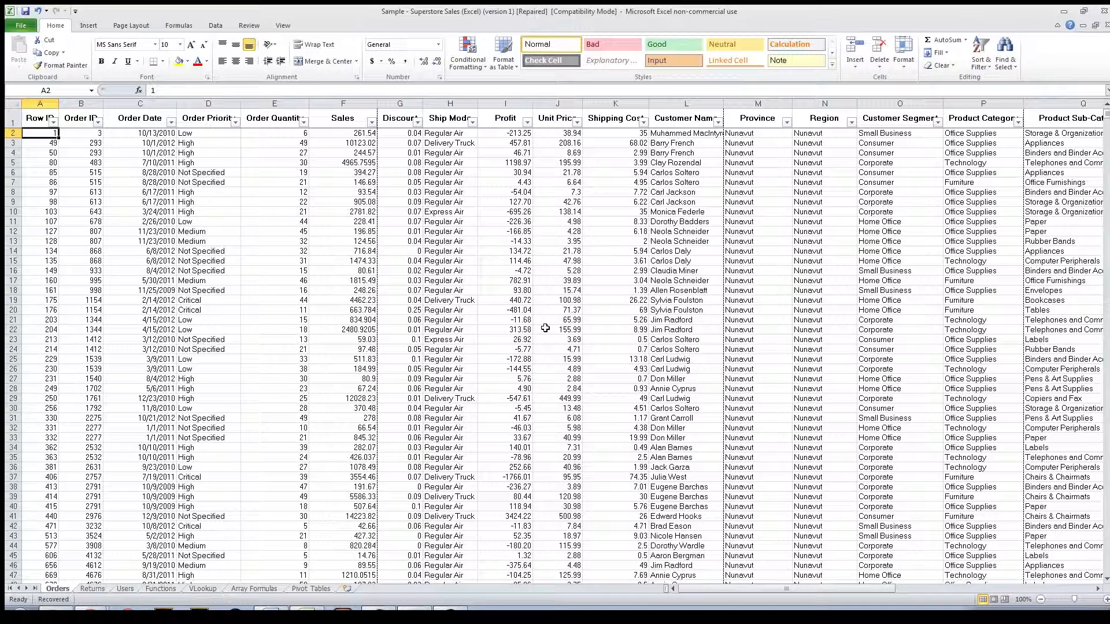
Step: Preview the printout of the Orders sheet, browse its first pages and return to the worksheet
key(ctrl+p)
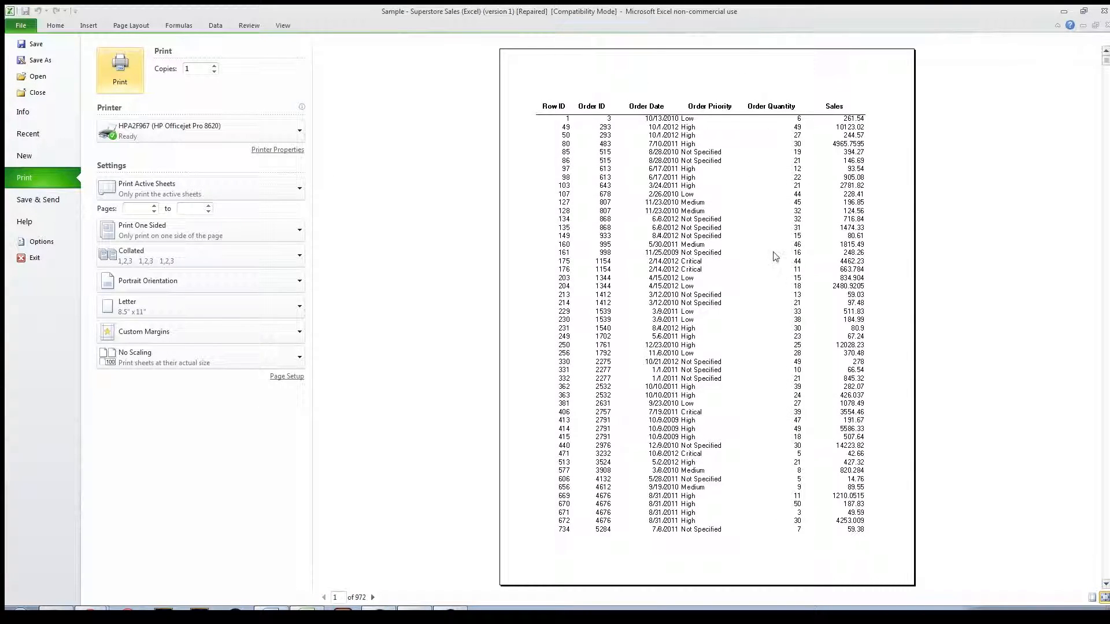
scroll(768, 296, down, 5)
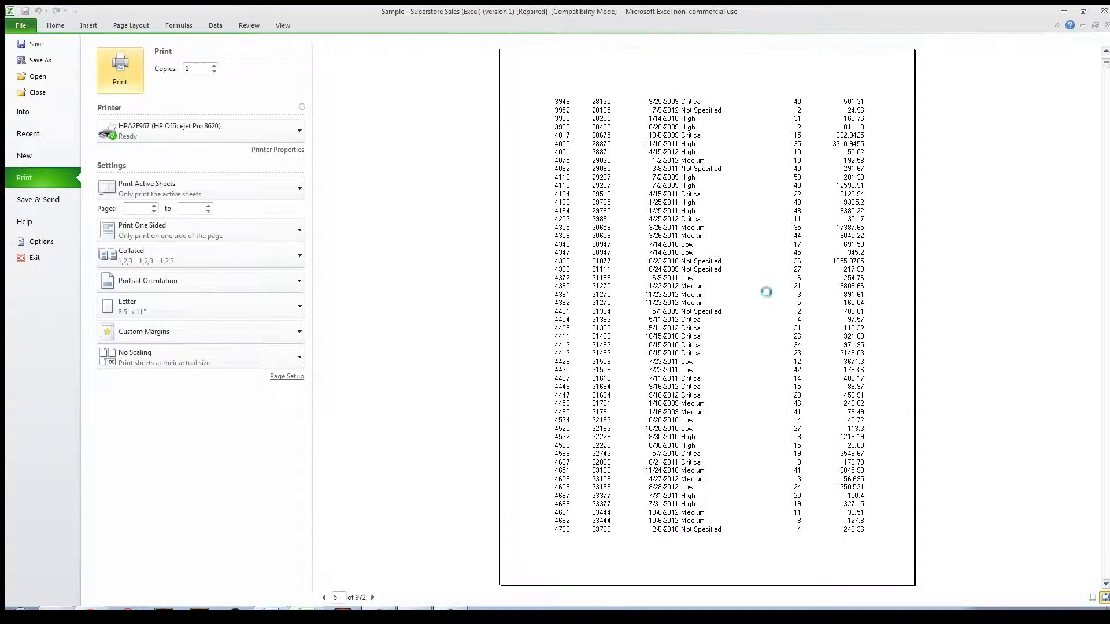
scroll(766, 292, up, 5)
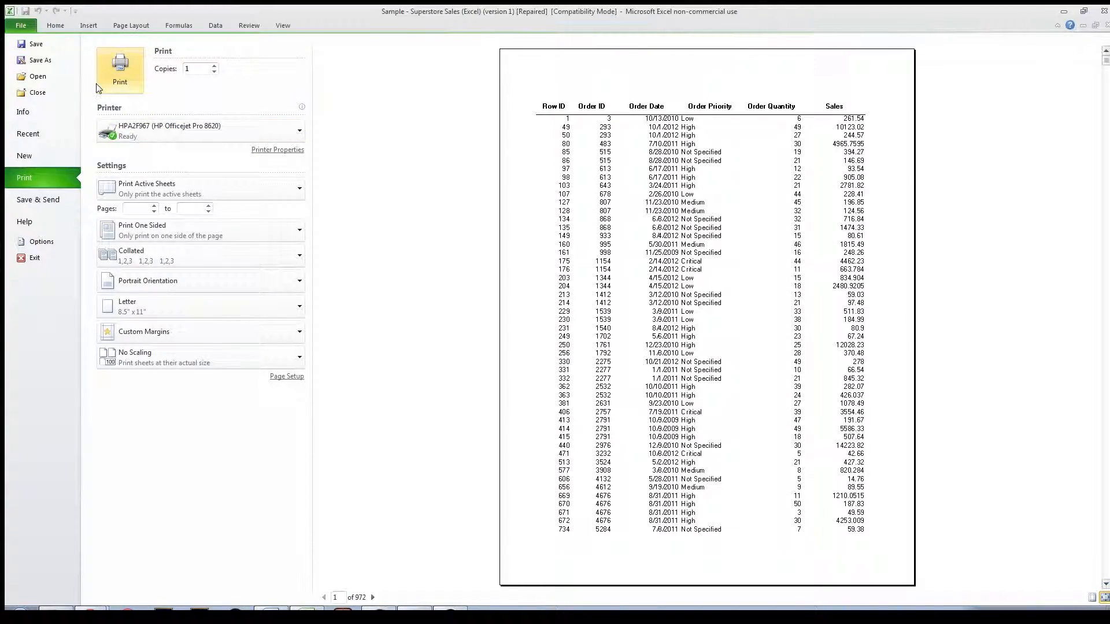
key(Escape)
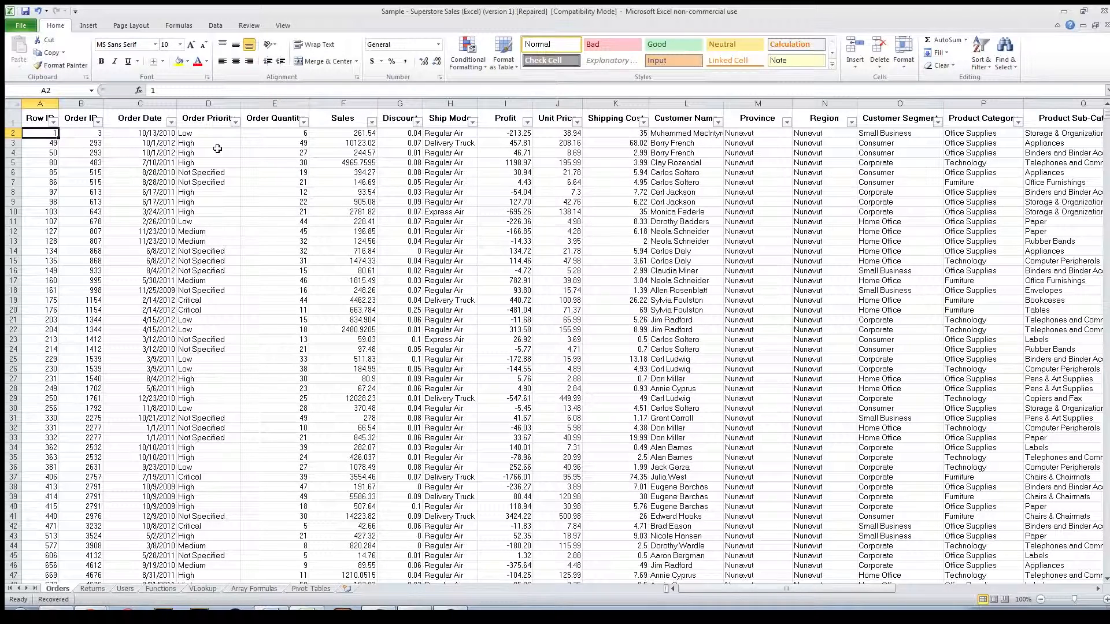
Step: Move the active cell one cell at a time from A2 to C5 in the Order Date column
key(Down)
key(Right)
key(Right)
key(Right)
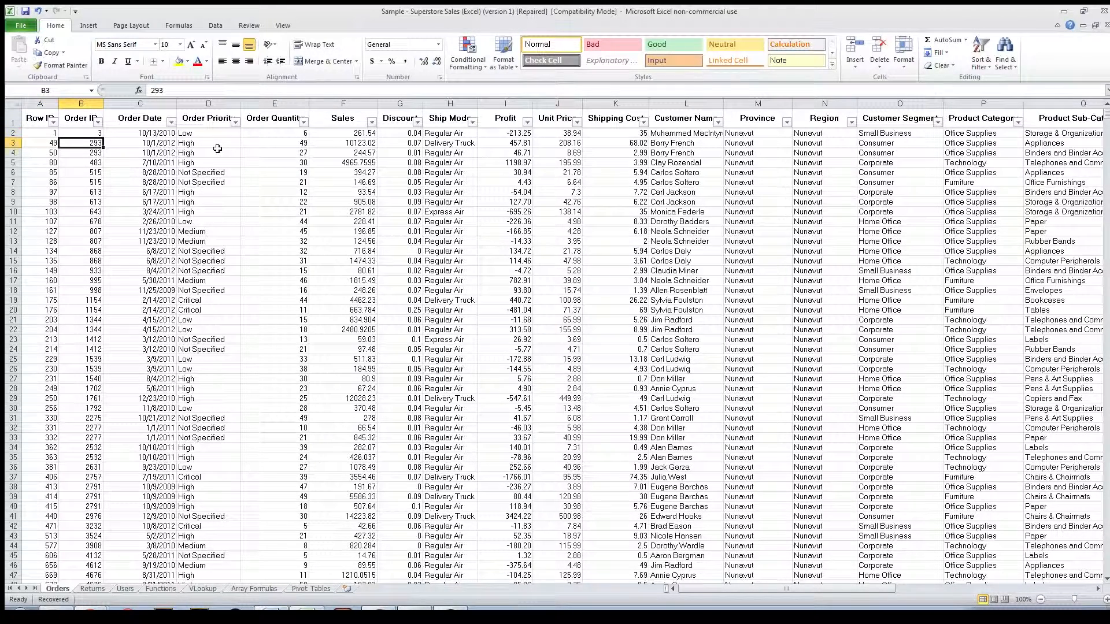
key(Down)
key(Left)
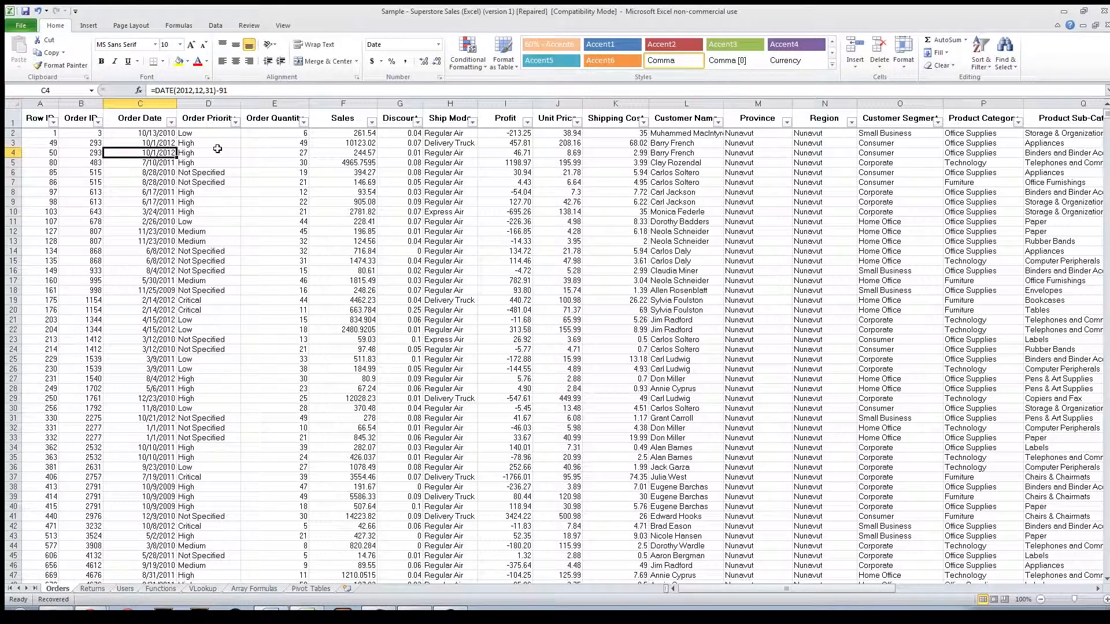
key(Right)
key(Down)
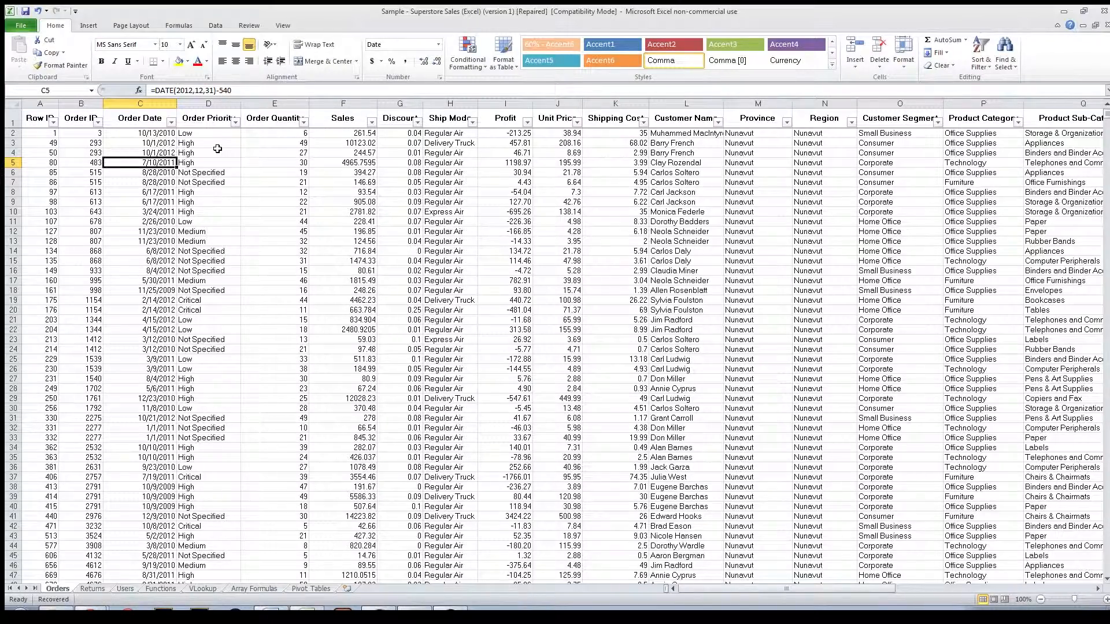
Step: Page down through the order rows, page back up, and return to cell A2 at the start of the data
key(Page_Down)
key(Page_Down)
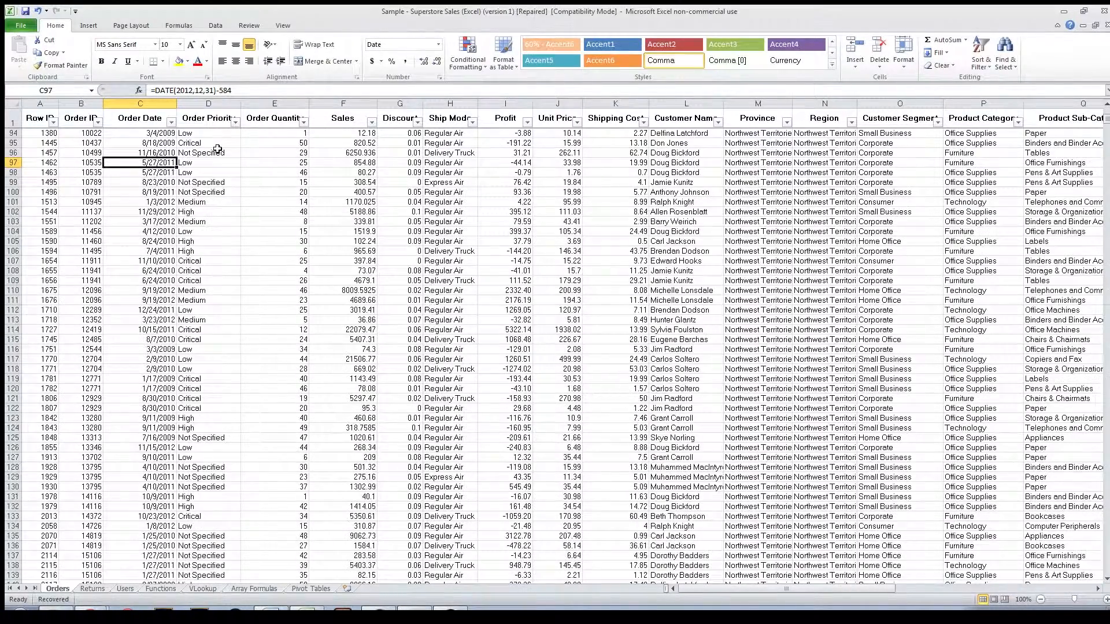
key(Page_Down)
key(Page_Down)
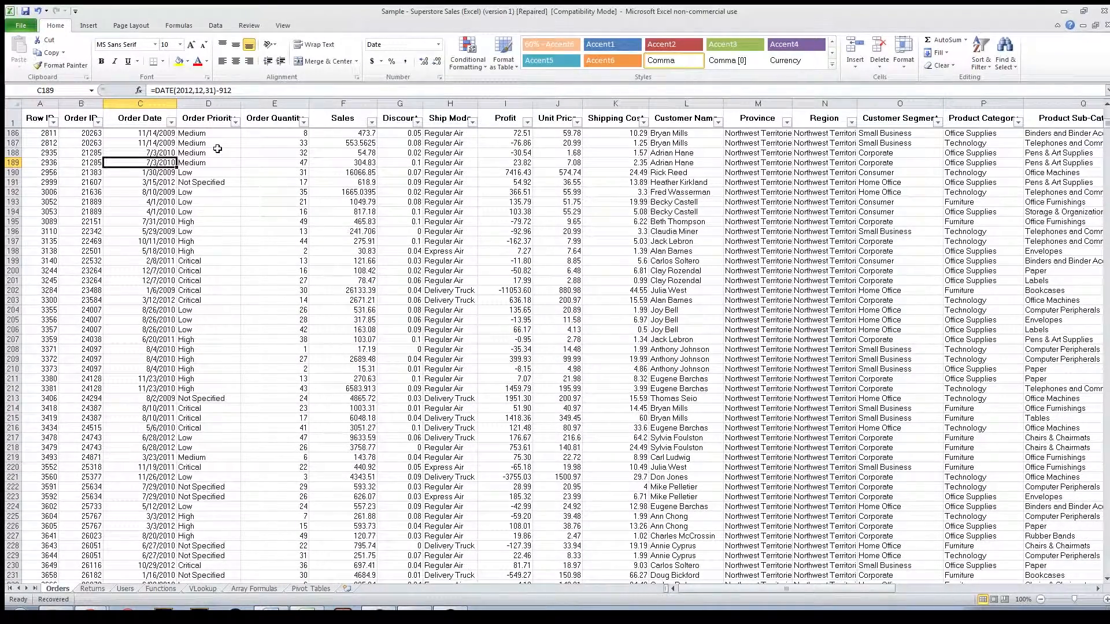
key(Page_Up)
key(Page_Up)
key(Page_Up)
key(Page_Up)
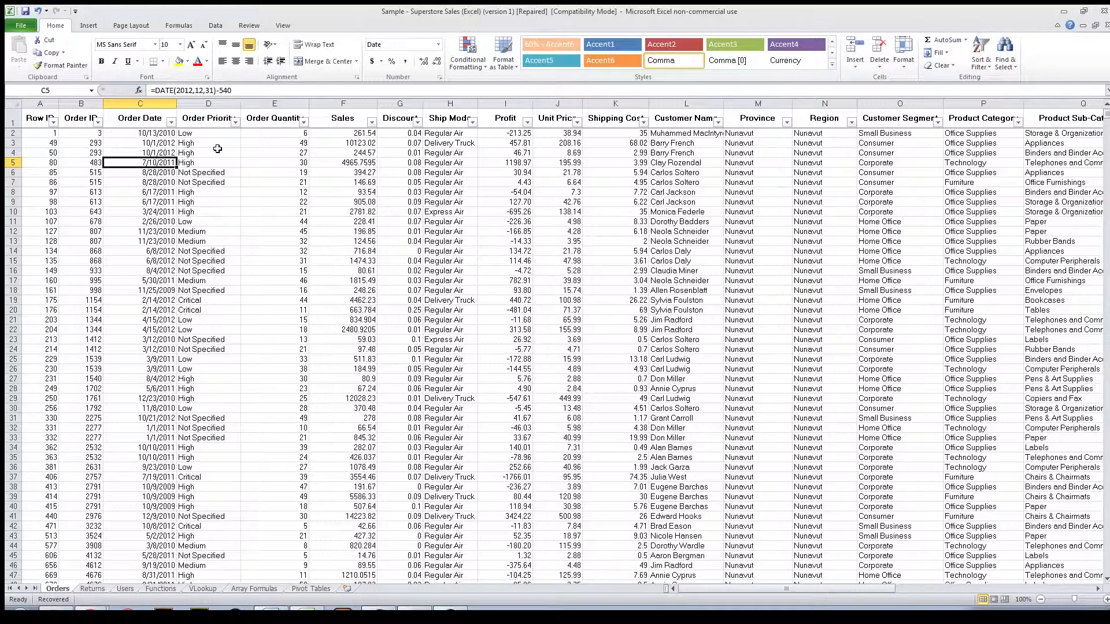
key(ctrl+Home)
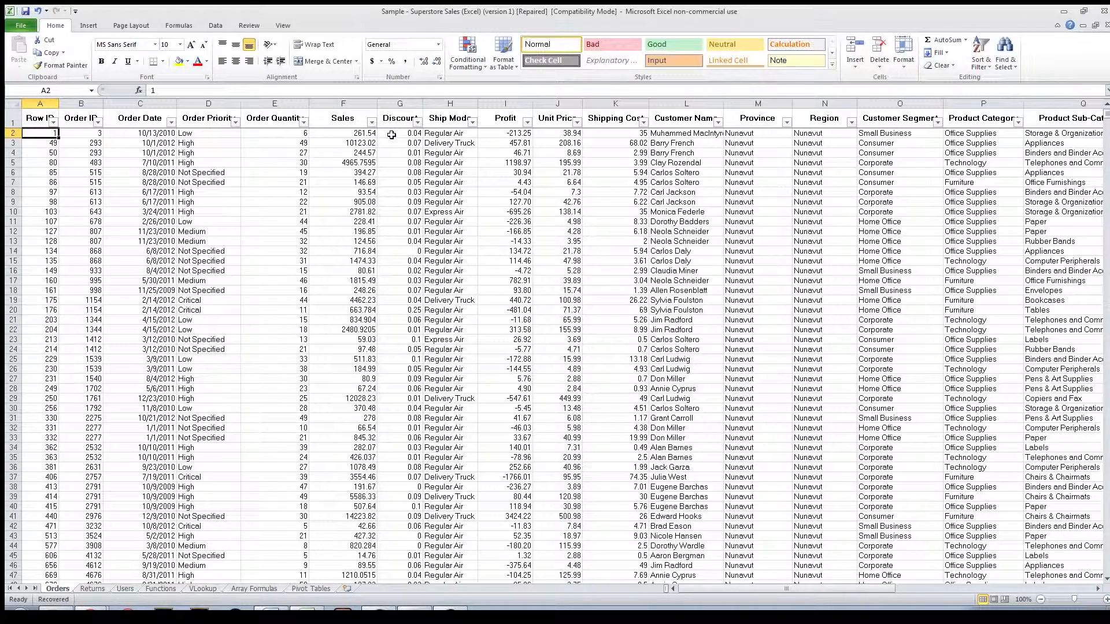
Step: Go to the end of the order data and enter dasf, dsfadsa and adfa in cells L8405 to L8407
key(ctrl+End)
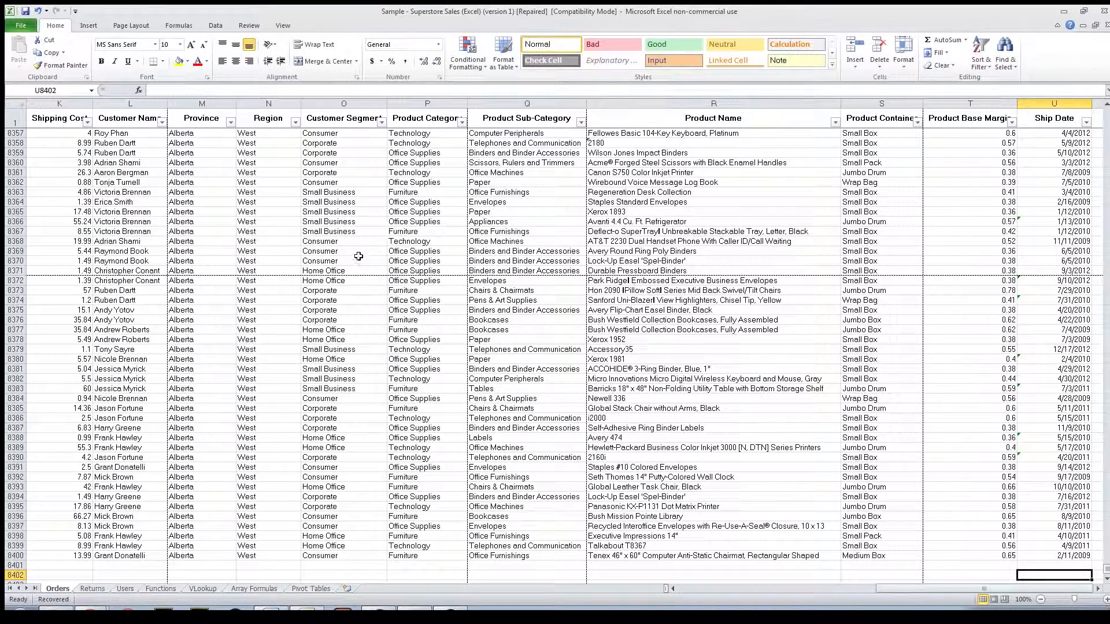
scroll(231, 254, down, 3)
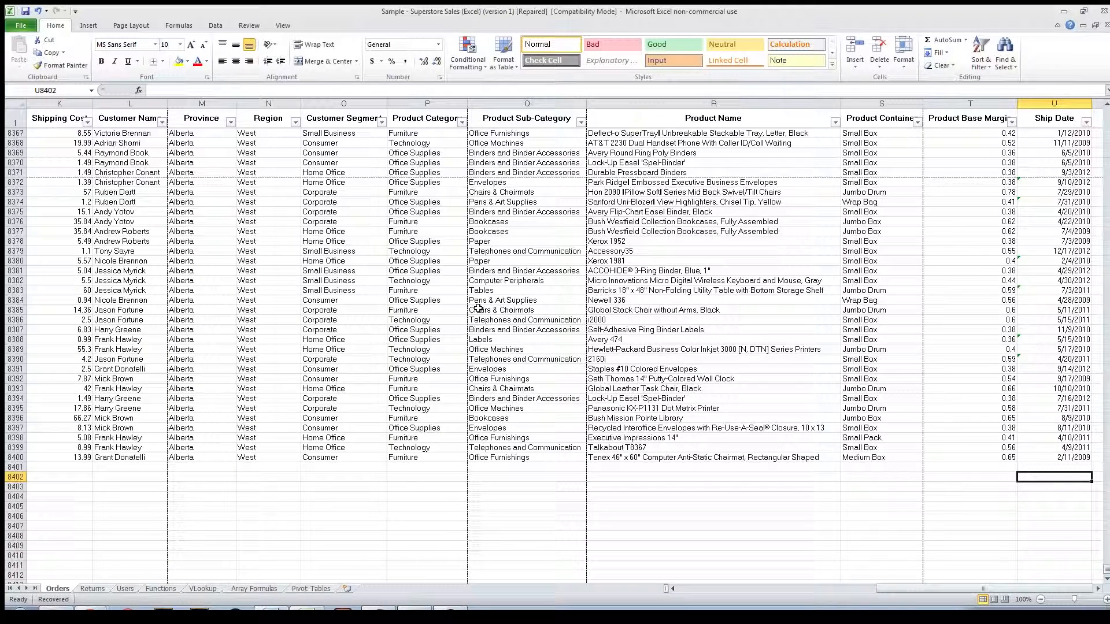
click(140, 503)
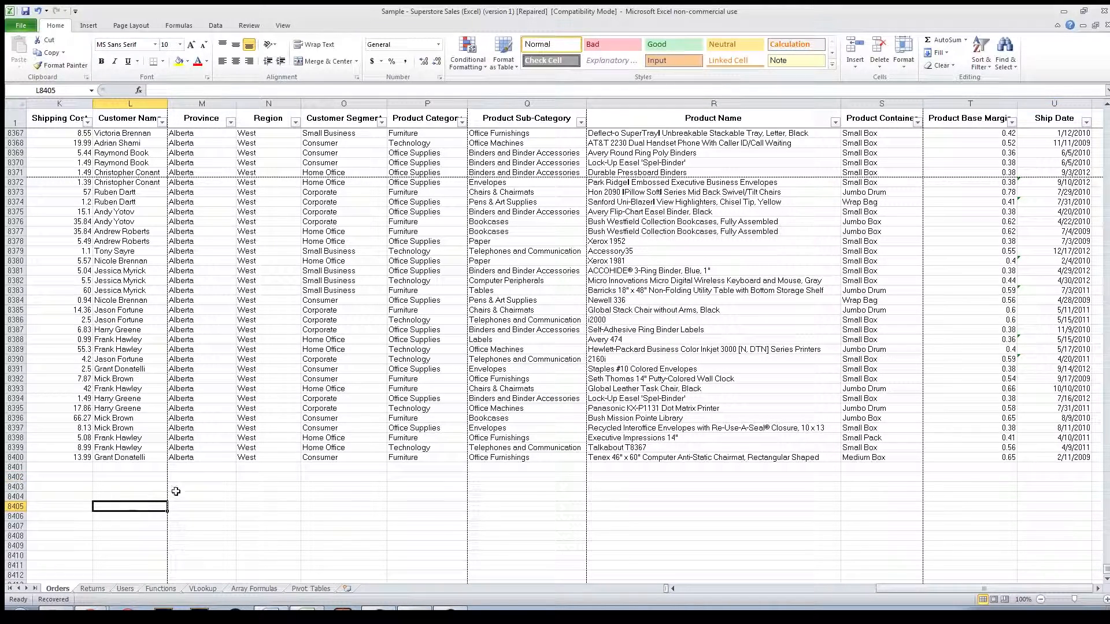
text(dasf)
key(Return)
text(dsfadsa)
key(Return)
text(adfa)
key(Return)
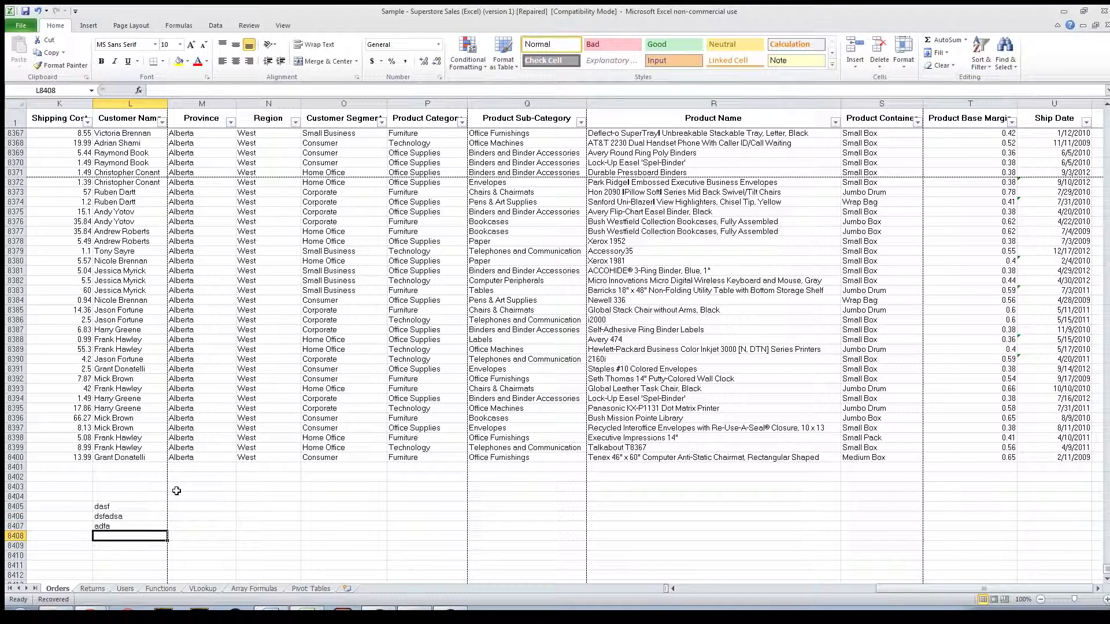
Step: Enter the current date, 7/11/2015, in cells K8405 to K8407 beside the three text entries
key(Left)
key(Up)
key(Up)
key(Up)
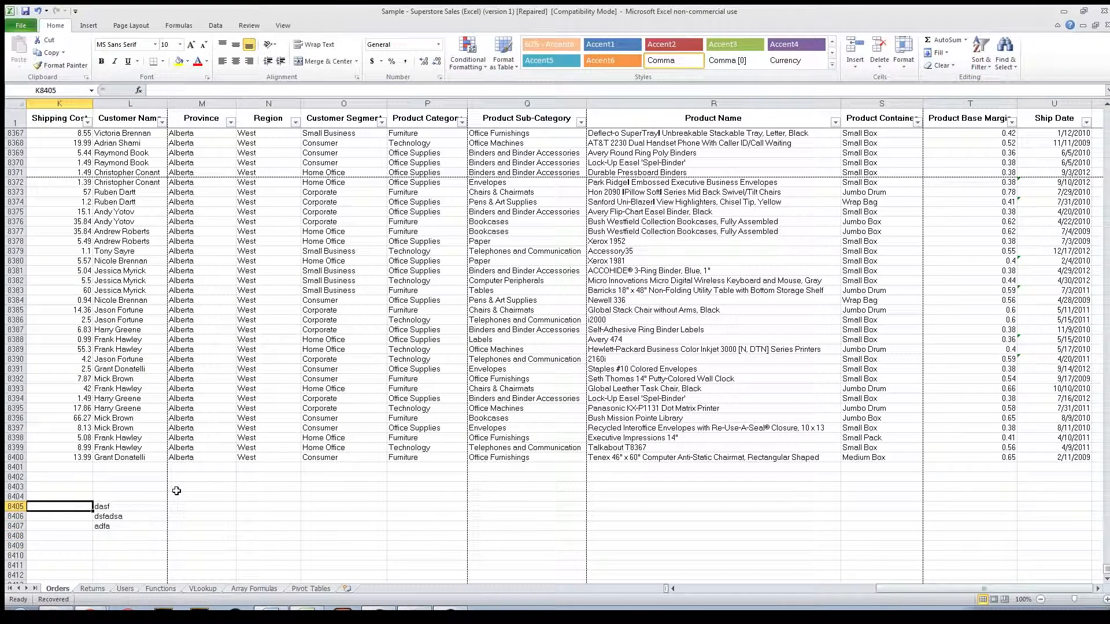
key(ctrl+semicolon)
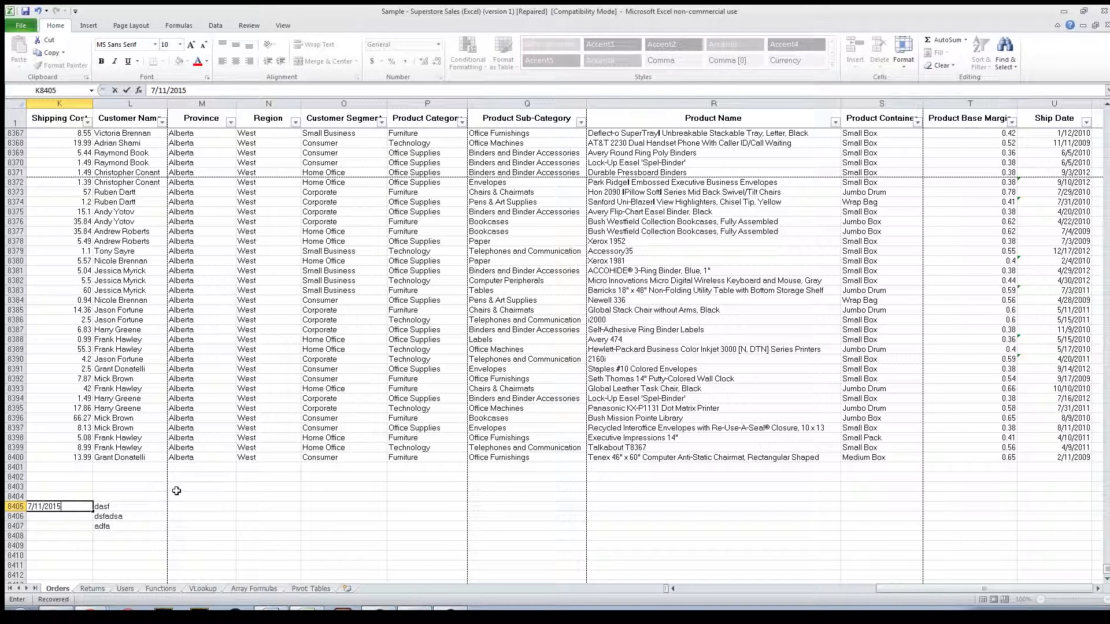
key(Return)
key(ctrl+semicolon)
key(Return)
key(ctrl+semicolon)
key(Return)
key(ctrl+semicolon)
key(ctrl+semicolon)
key(ctrl+semicolon)
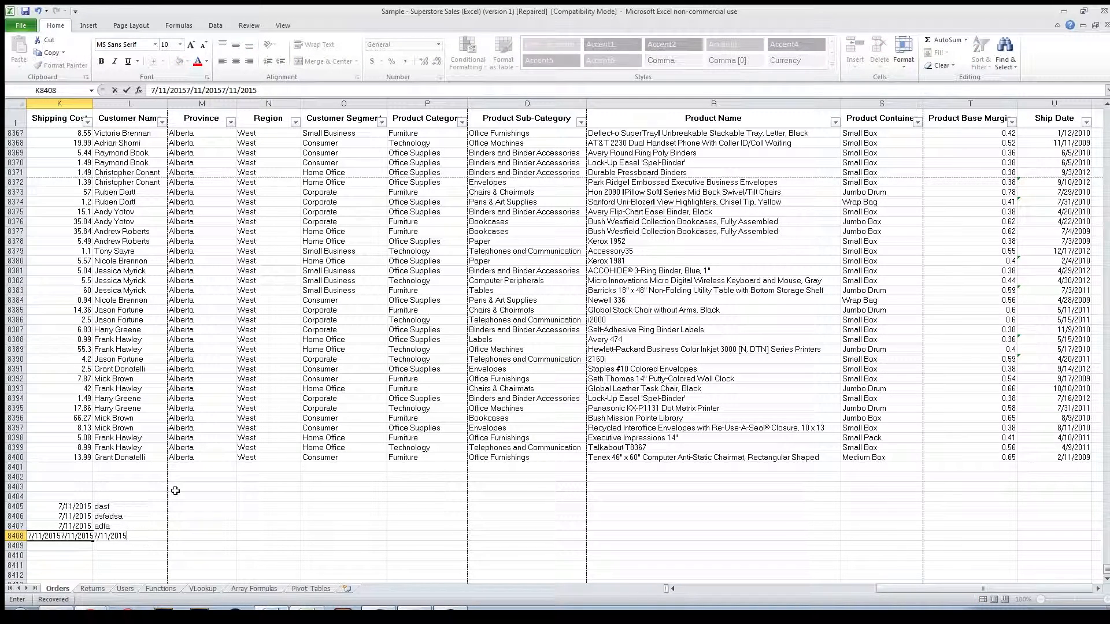
key(ctrl+semicolon)
key(ctrl+semicolon)
key(ctrl+semicolon)
key(ctrl+semicolon)
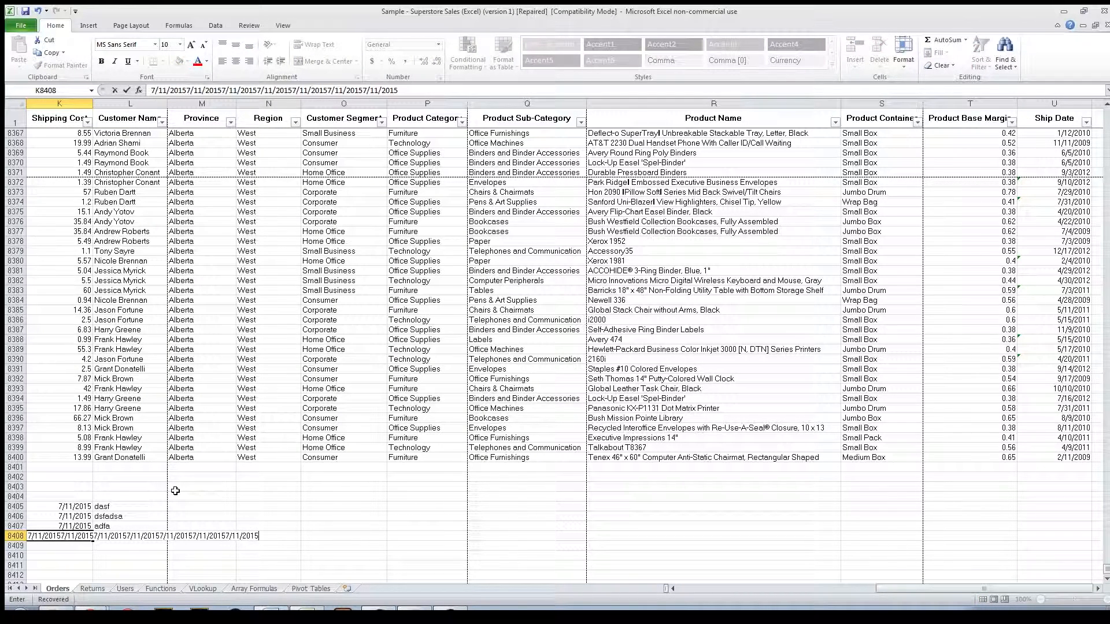
key(Escape)
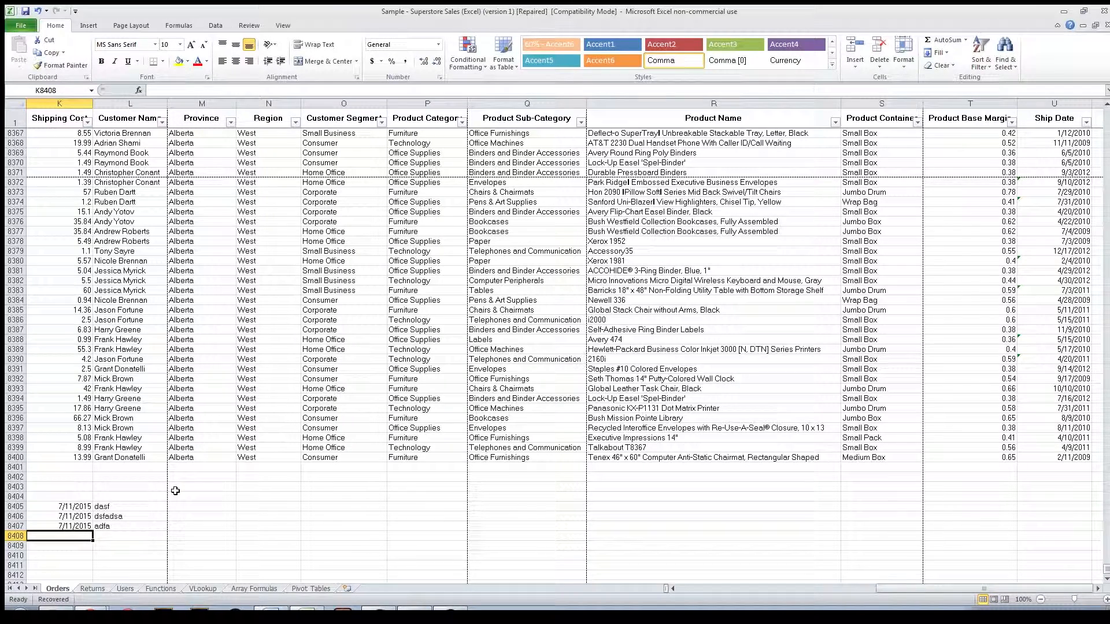
Step: Clear the contents of cells K8404 to L8409 below the order data
drag(81, 498, 156, 545)
key(Delete)
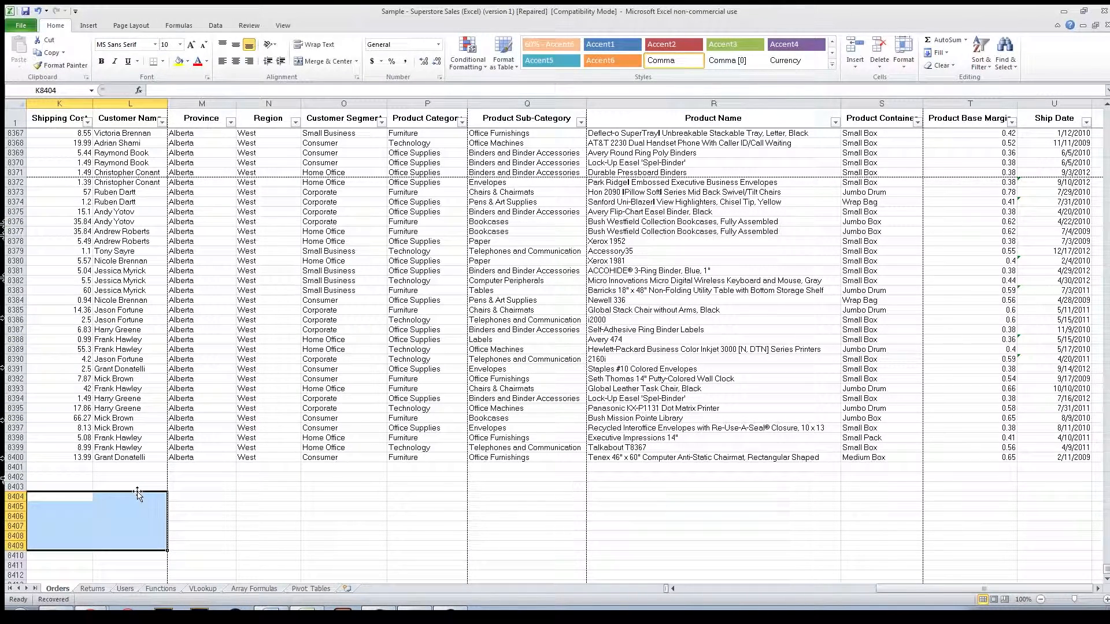
Step: Copy the last customer name from L8400 into L8402 and clear the pasted copy
key(Right)
key(Up)
key(Up)
key(Up)
key(Up)
key(ctrl+c)
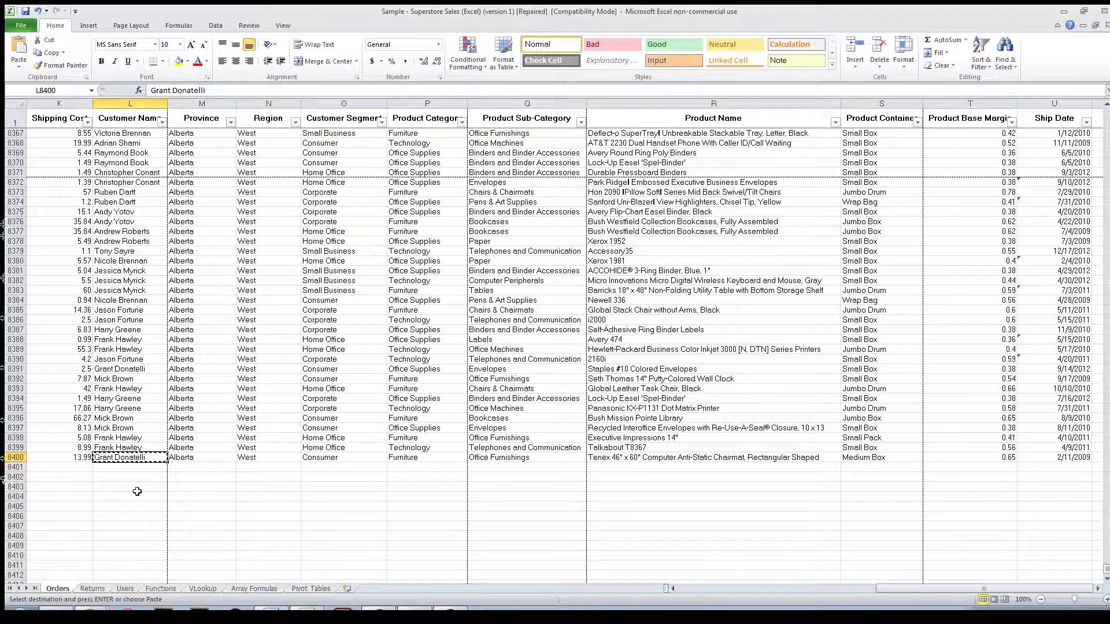
key(Down)
key(Down)
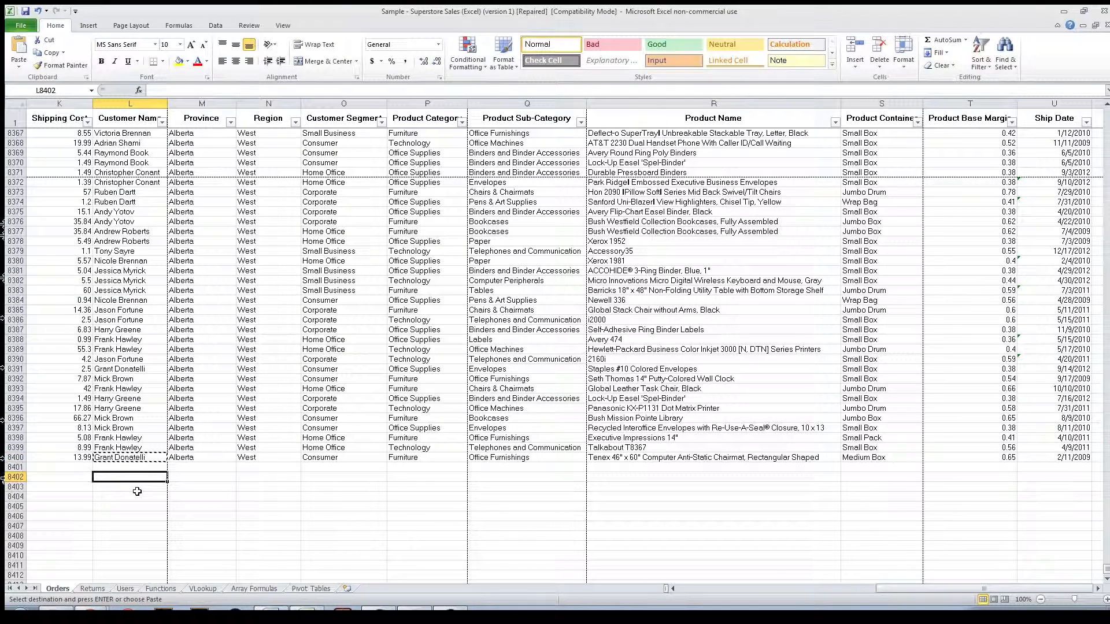
key(ctrl+v)
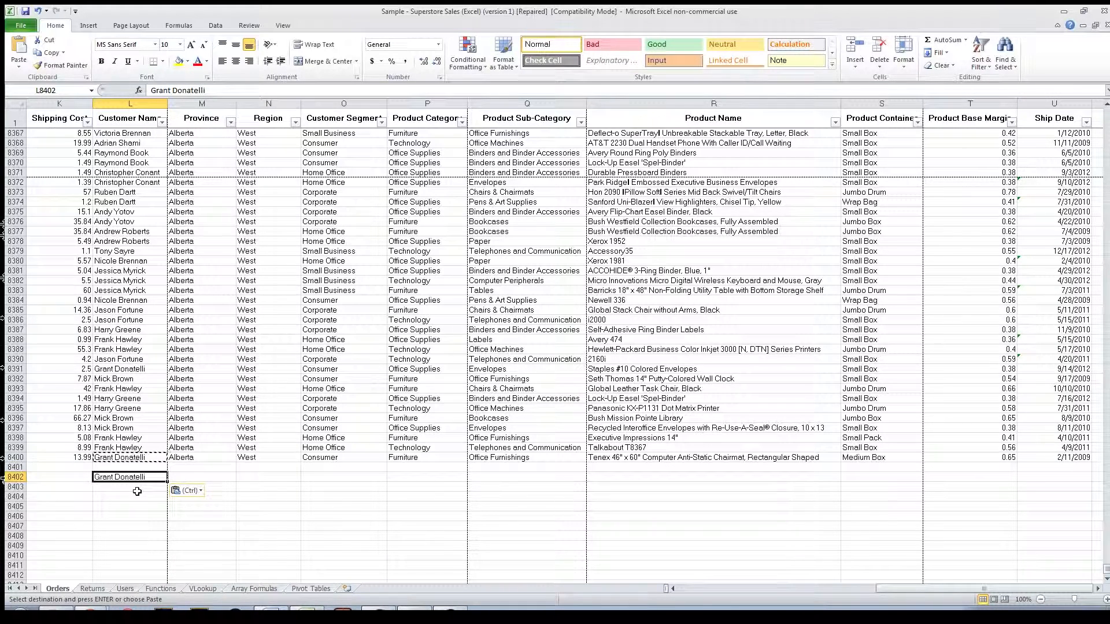
key(Delete)
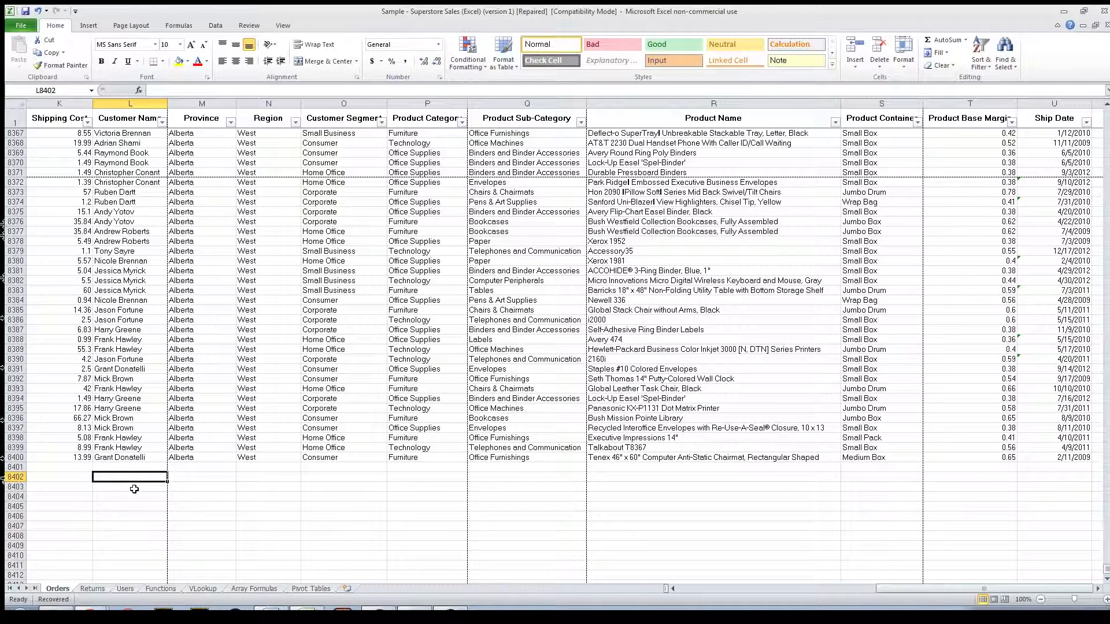
Step: Cut the last customer name from L8400 and paste it into L8402
click(126, 457)
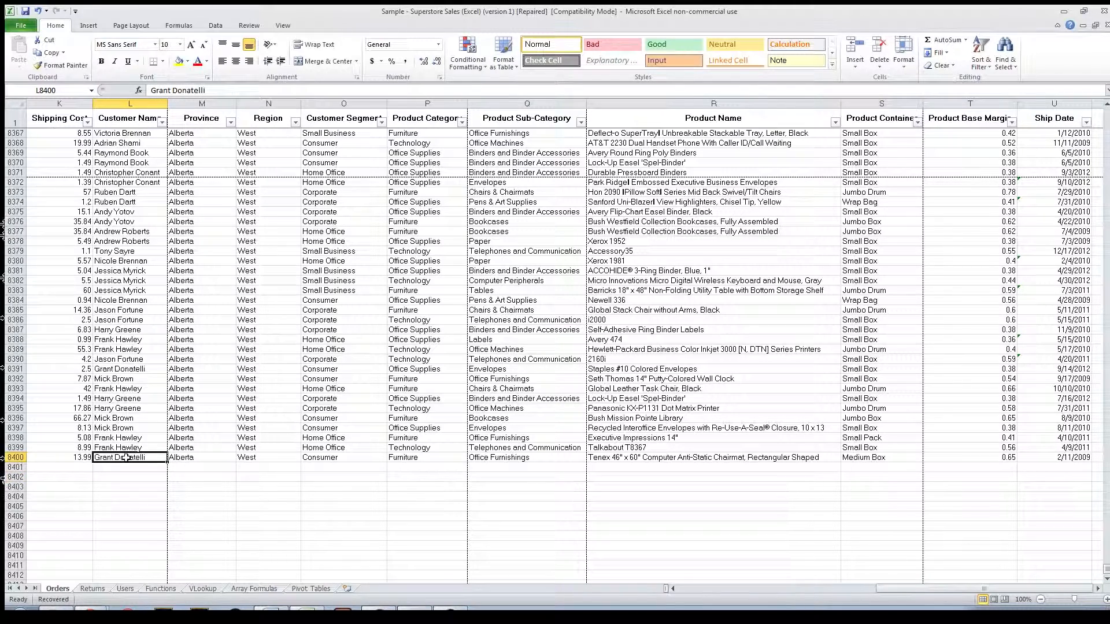
key(ctrl+c)
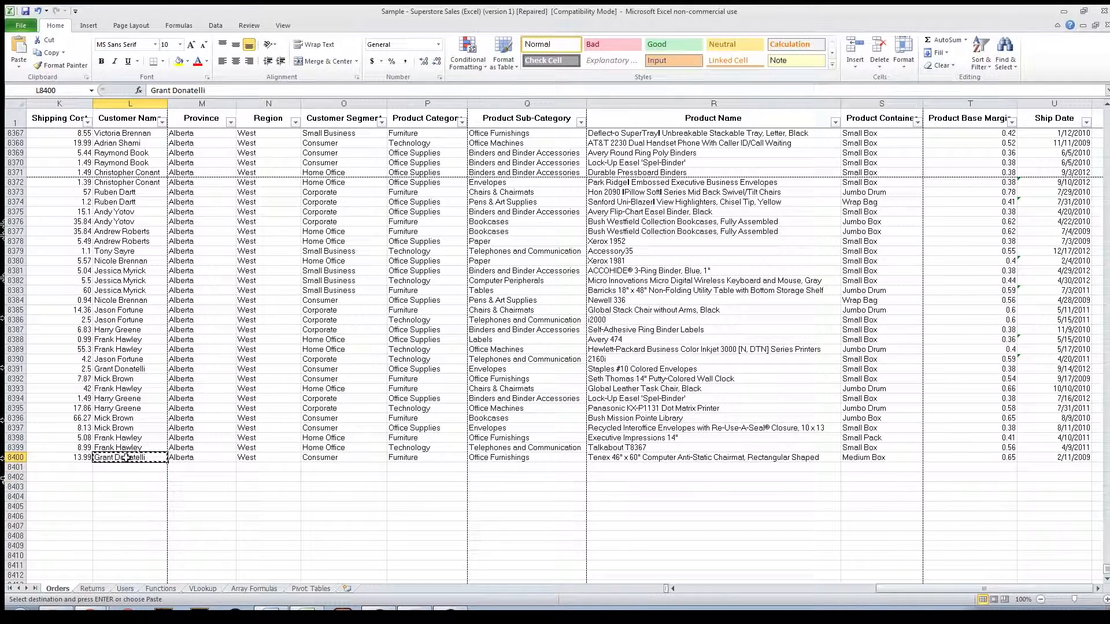
key(Down)
key(Down)
key(Return)
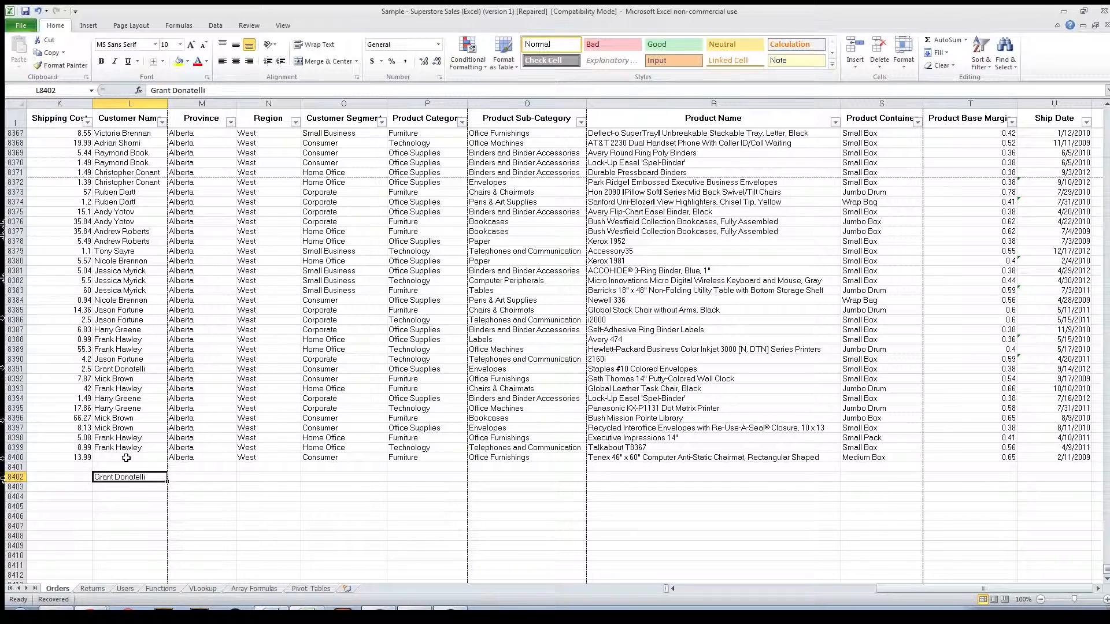
Step: Undo the move of the customer name, redo it, and undo it again
key(ctrl+z)
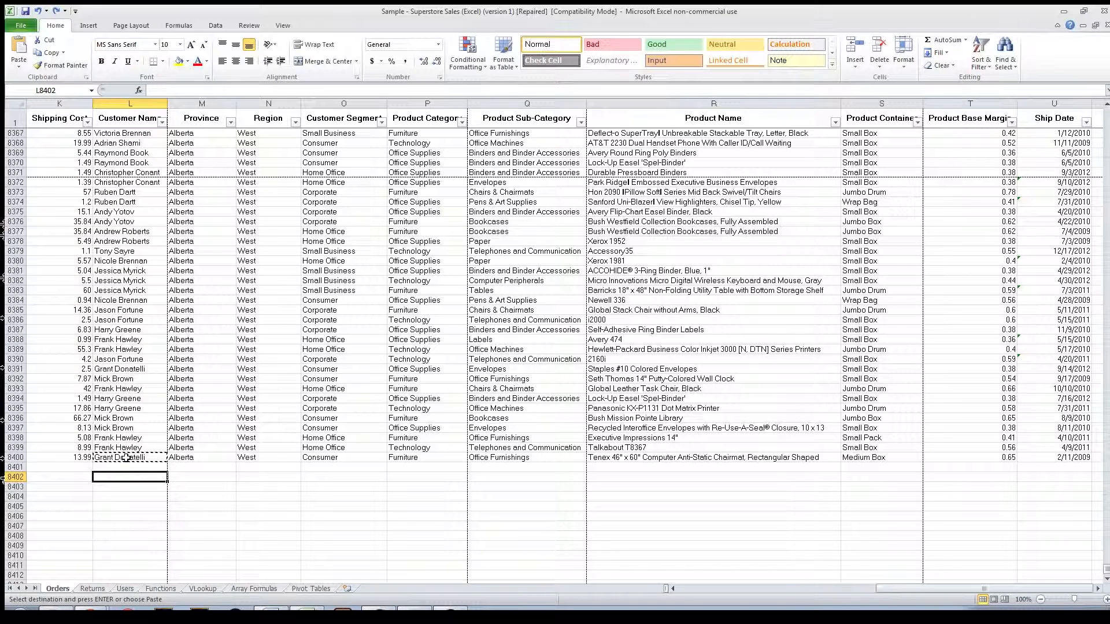
key(ctrl+y)
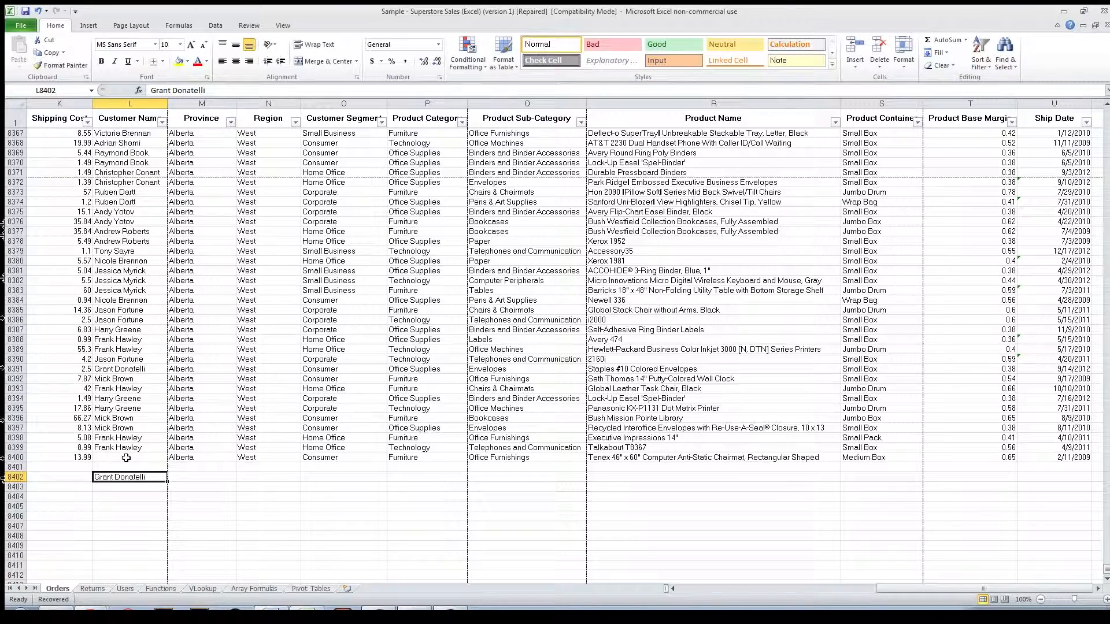
key(ctrl+z)
Step: Search the Orders sheet for a specific order ID instead of the previous search term "regular air"
key(ctrl+f)
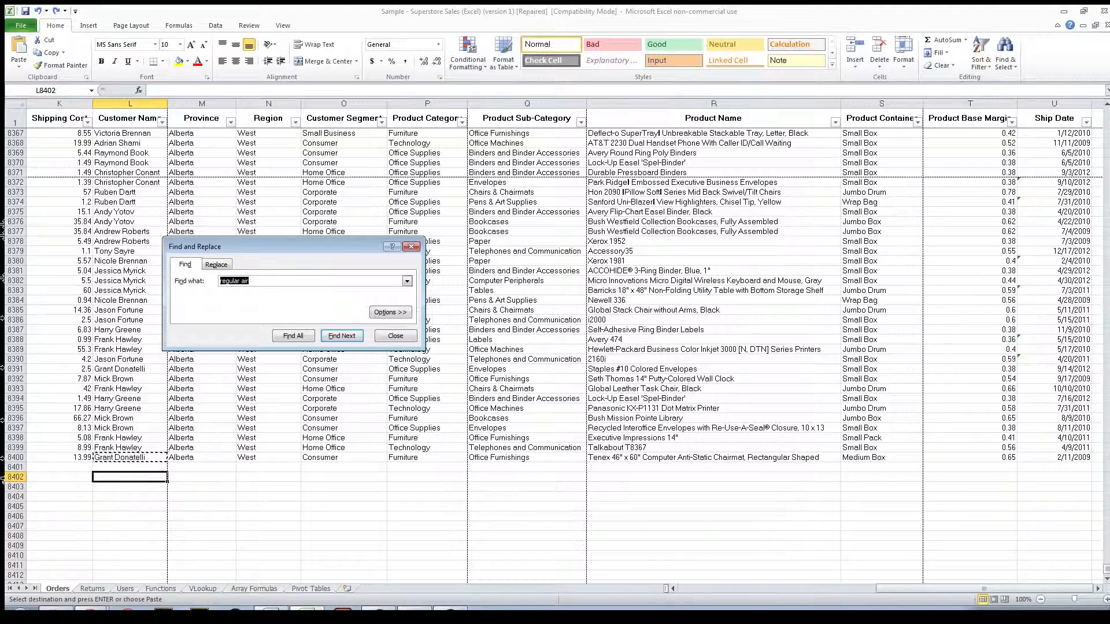
drag(909, 588, 701, 590)
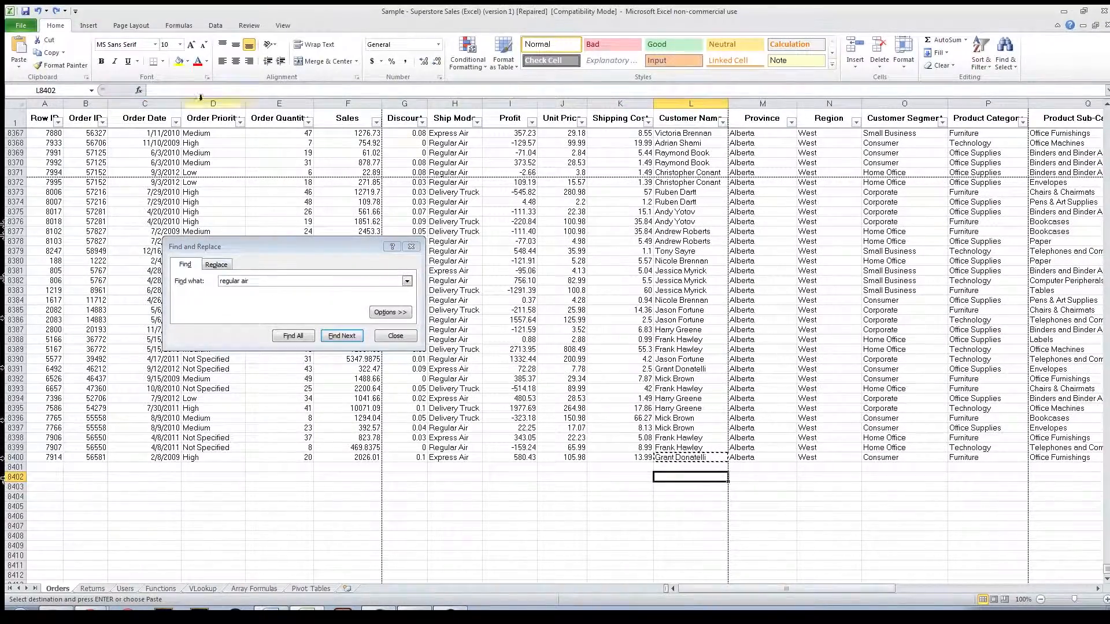
click(290, 281)
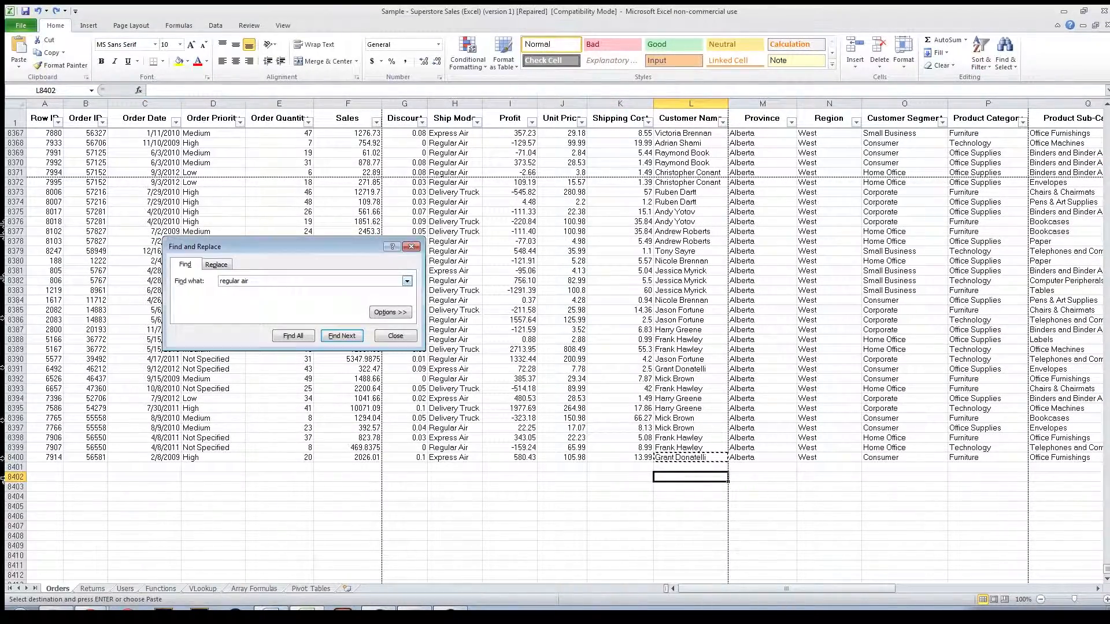
key(ctrl+a)
text(55300)
key(Return)
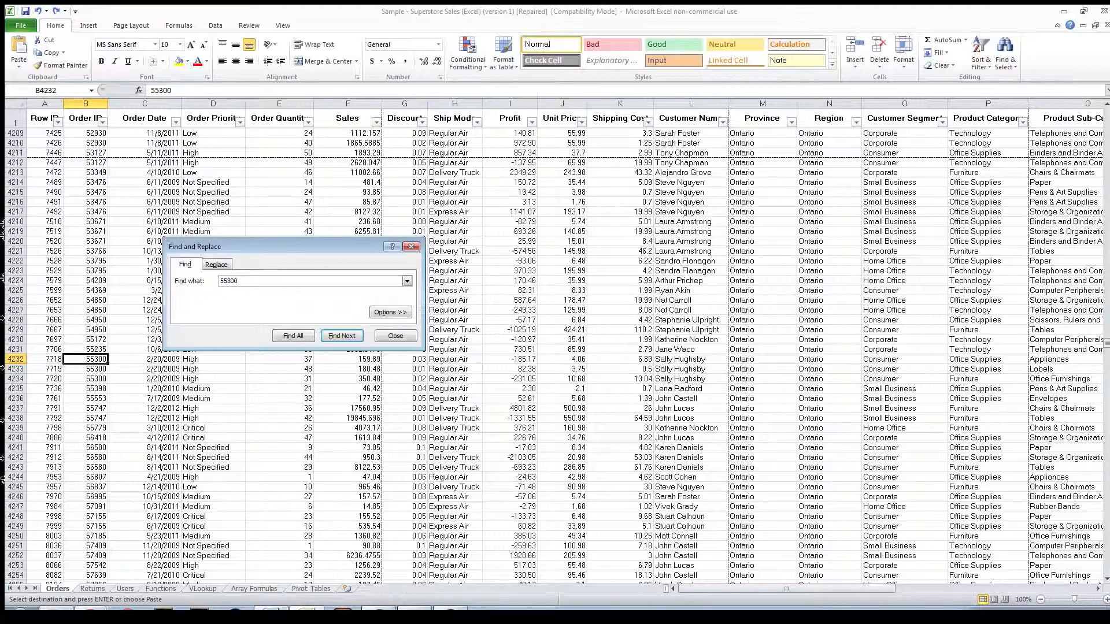
Step: Cycle repeatedly through the cells that match the searched order ID and close the search
key(Return)
key(Return)
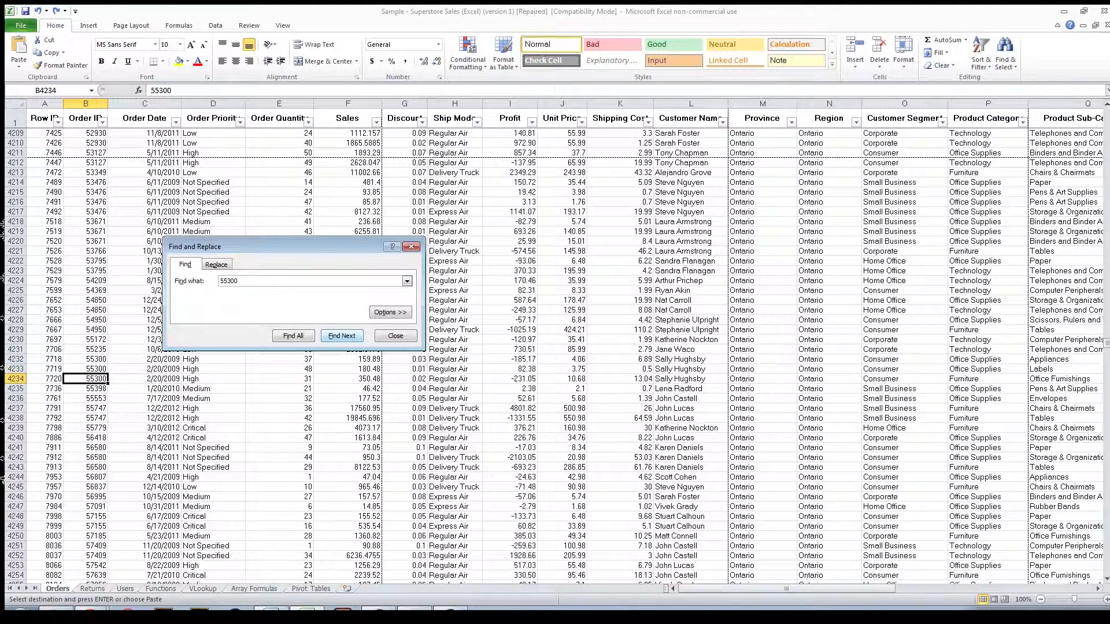
key(Return)
key(Return)
key(Return)
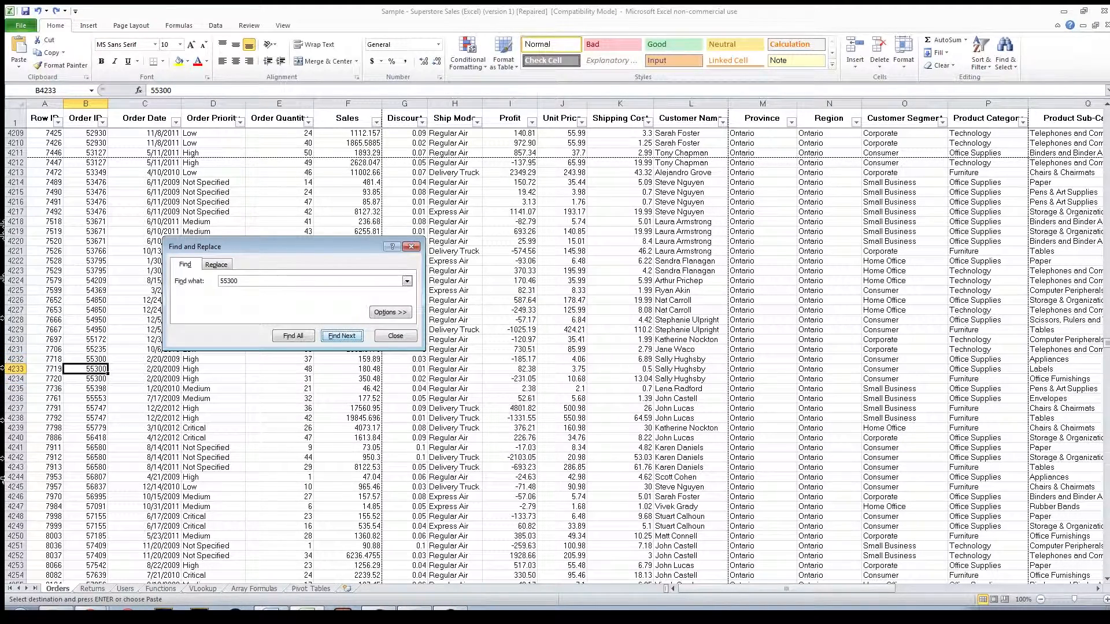
key(Return)
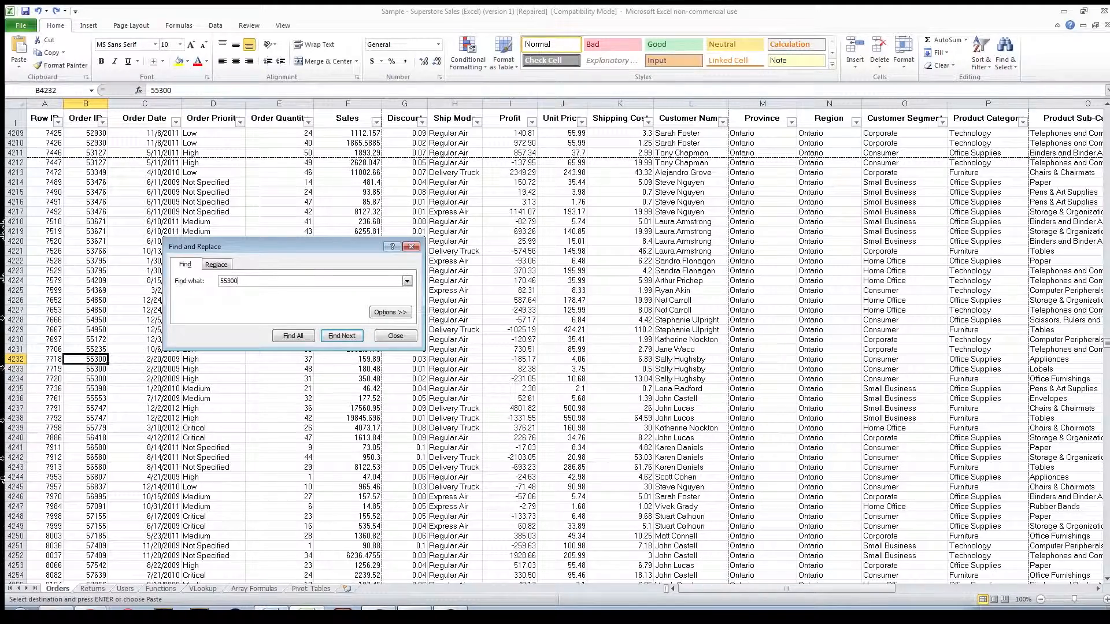
key(Return)
key(Return)
key(Return)
key(Return)
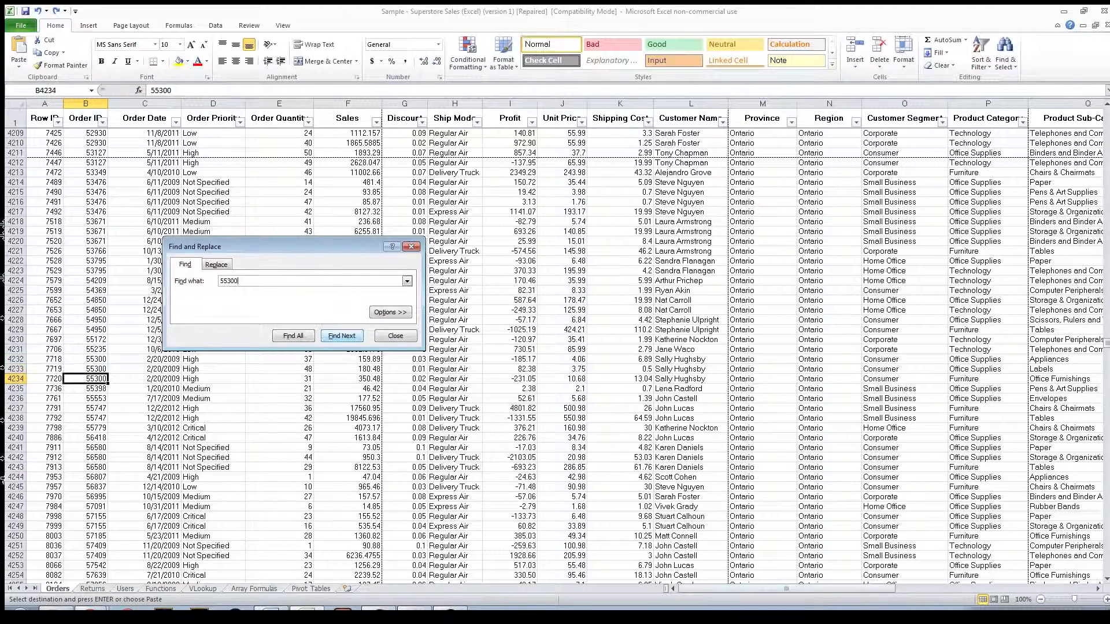
key(Return)
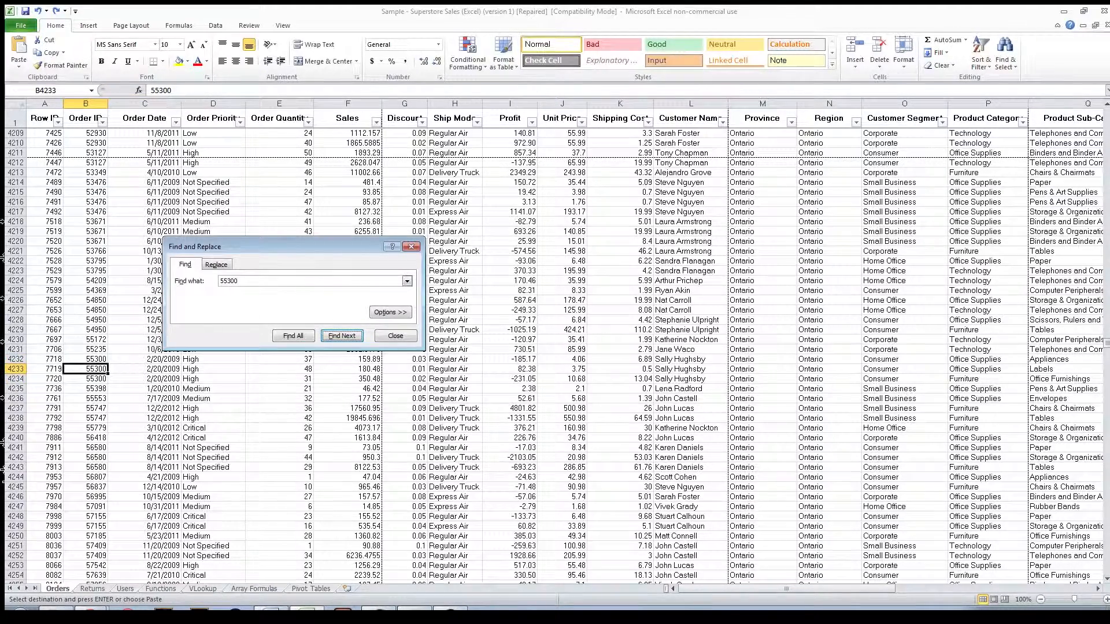
click(412, 247)
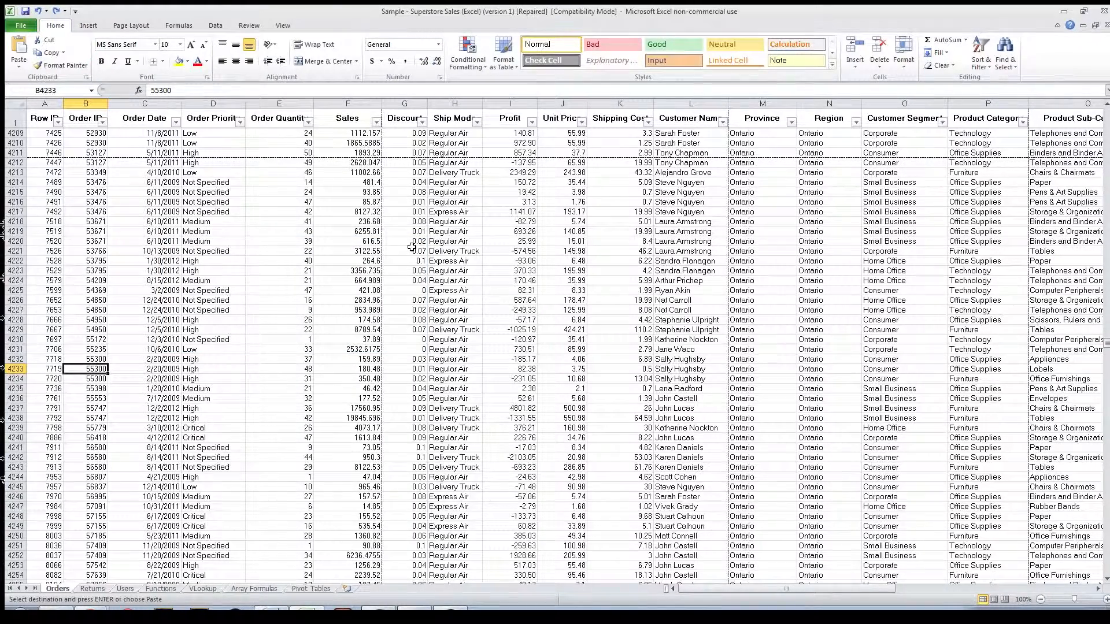
Step: Replace the searched order ID in cell B4233 with the next higher ID, using a single replacement
key(ctrl+h)
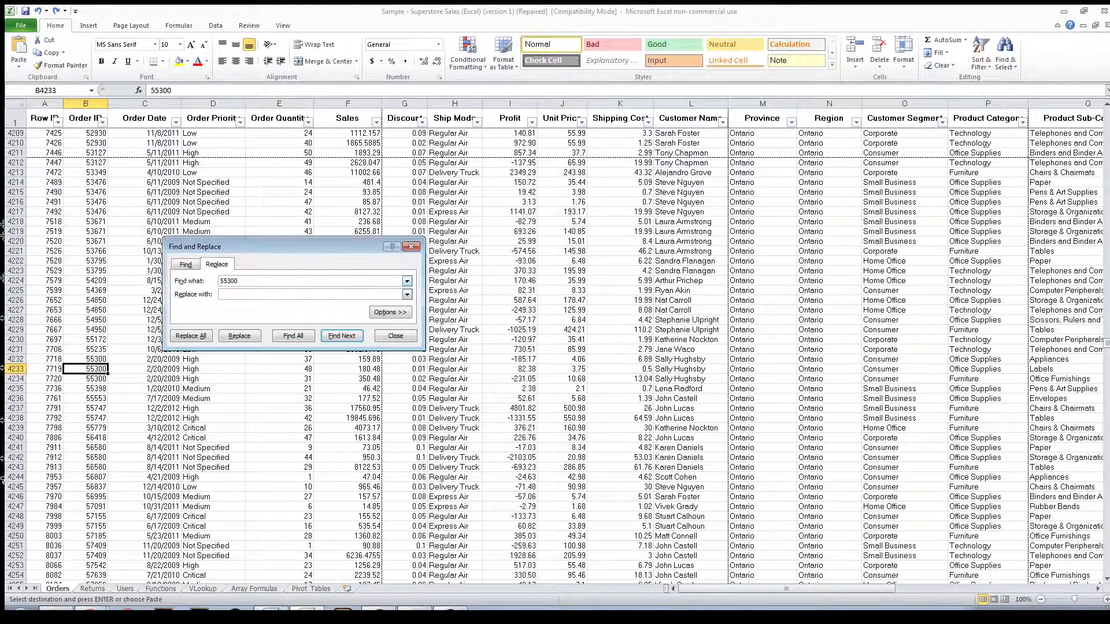
drag(239, 281, 220, 281)
click(231, 295)
text(55301)
click(240, 336)
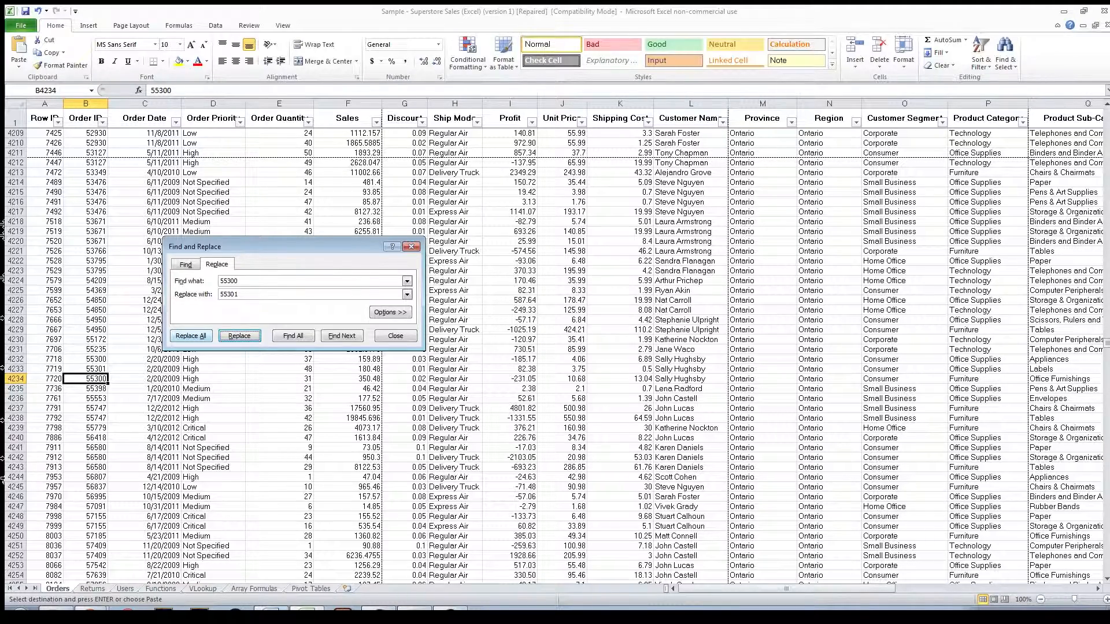
Step: Replace all remaining occurrences of the searched order ID with the new ID, and undo the replacements
click(191, 336)
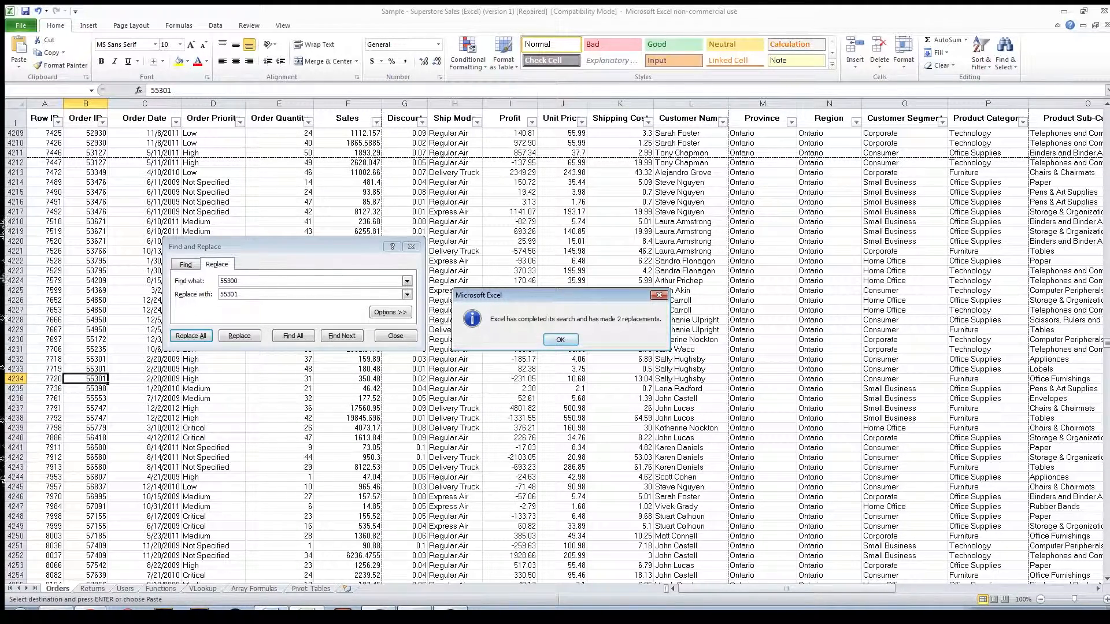
key(Return)
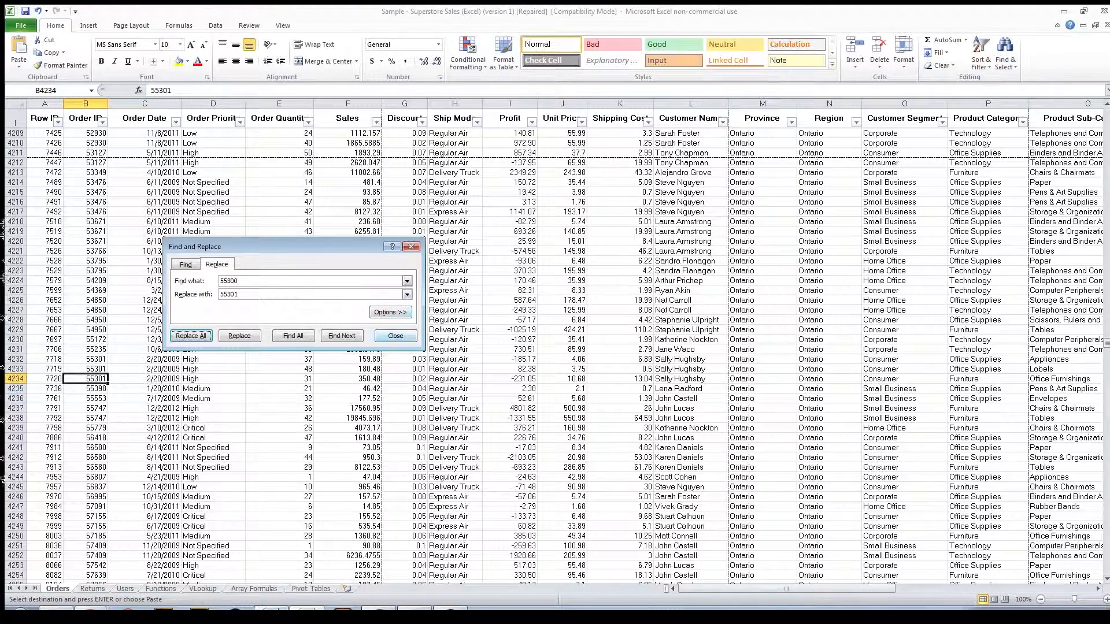
click(390, 334)
key(ctrl+z)
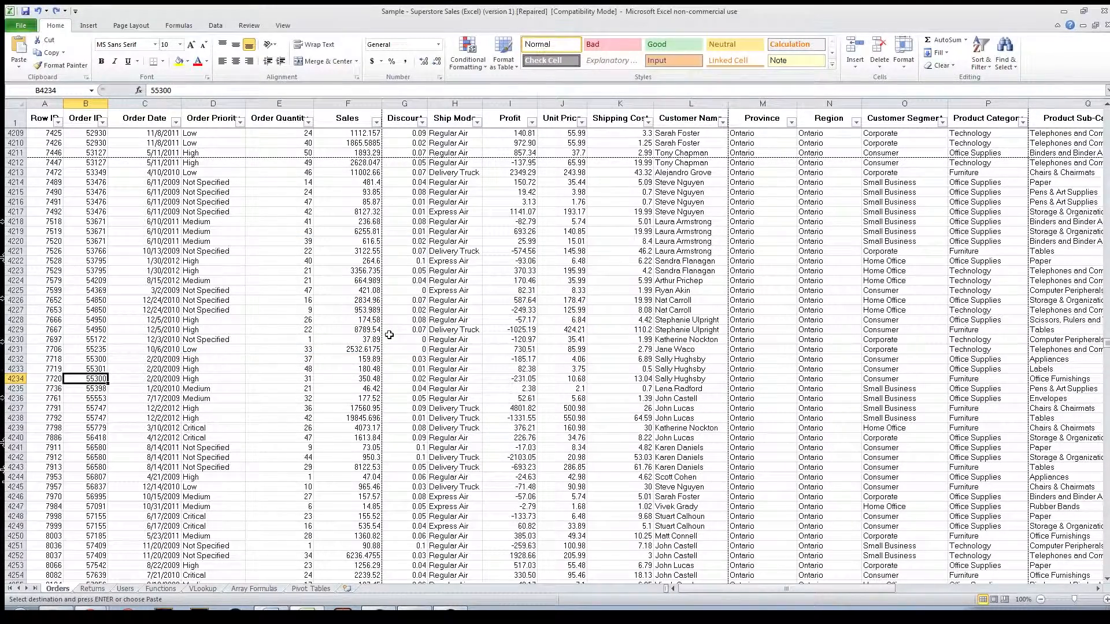
key(Up)
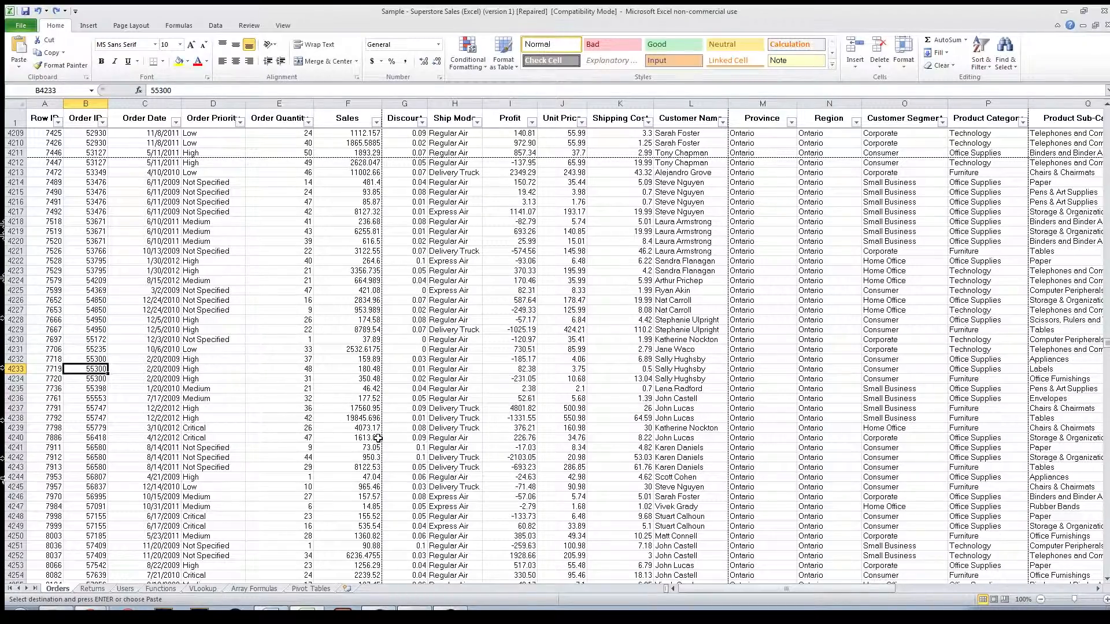
Step: Return to the first data rows, start editing cell B3 by adding "dfsfs", and cancel the edit
scroll(378, 437, up, 15)
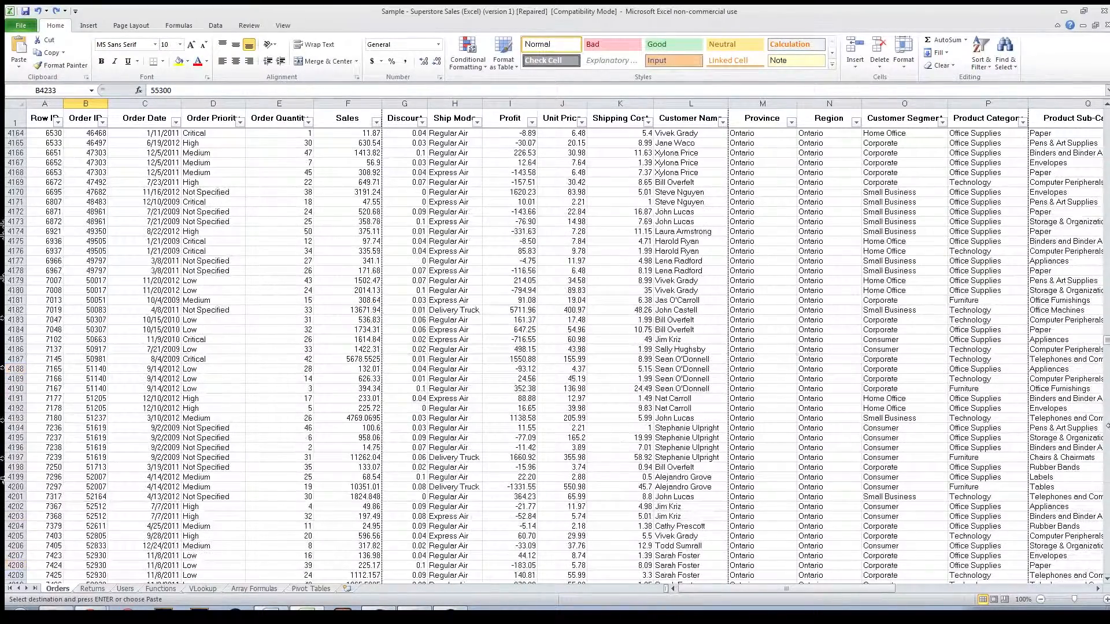
drag(1108, 341, 1107, 111)
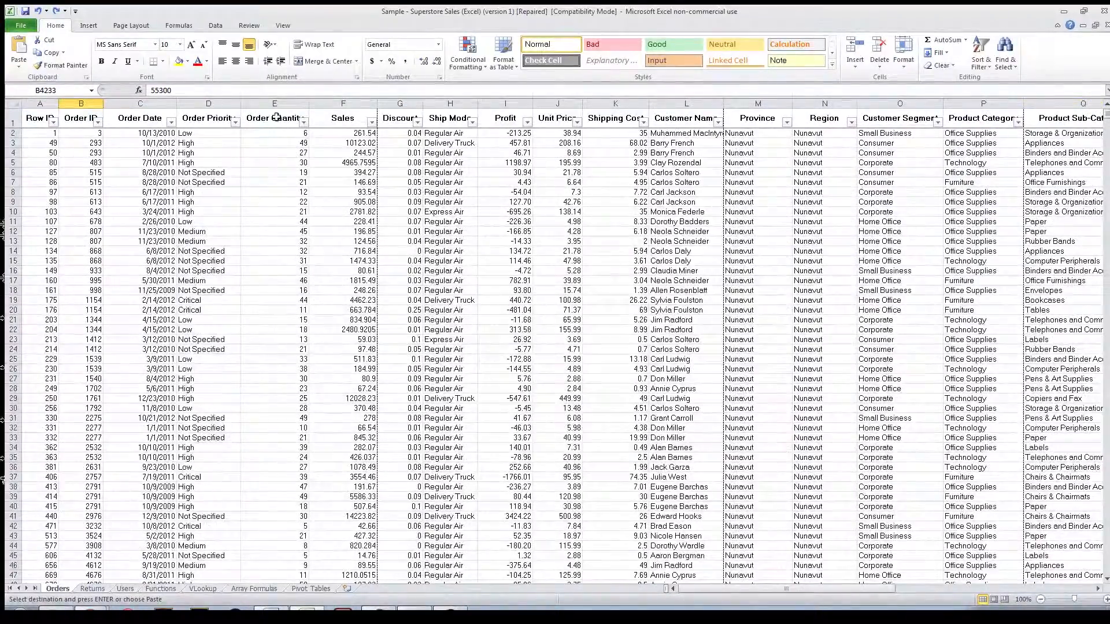
click(33, 132)
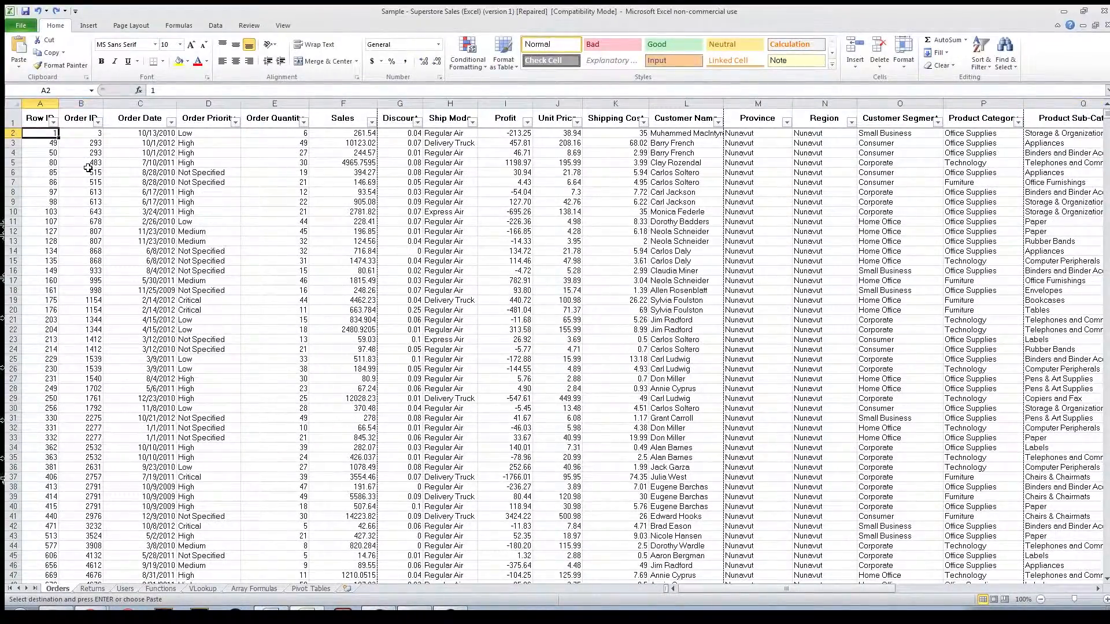
key(Down)
key(Right)
key(F2)
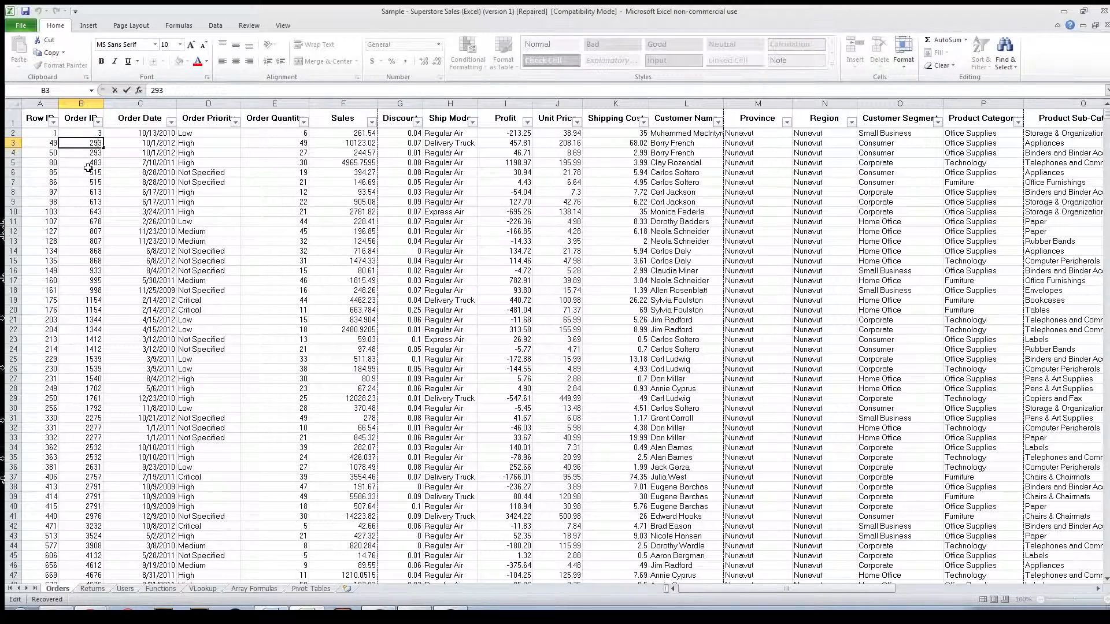
text(dfsfs)
key(Escape)
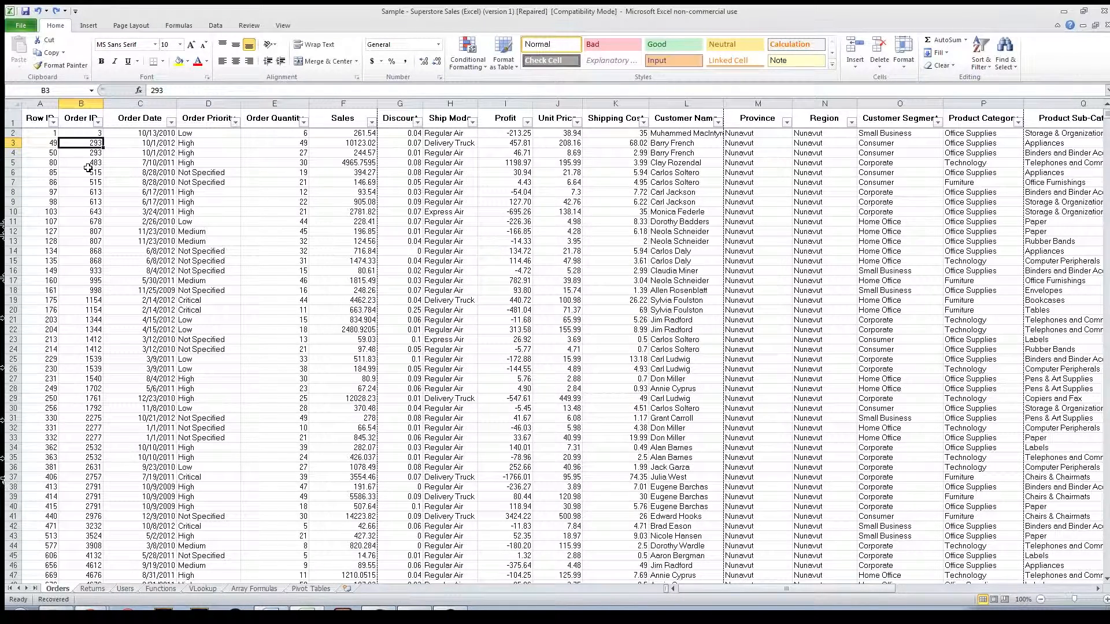
Step: Clear the contents of cell B3 and undo the deletion
key(Delete)
key(ctrl+z)
Step: Select the whole of row 3 from cell A3 and inspect the selection beyond the last data column
key(Left)
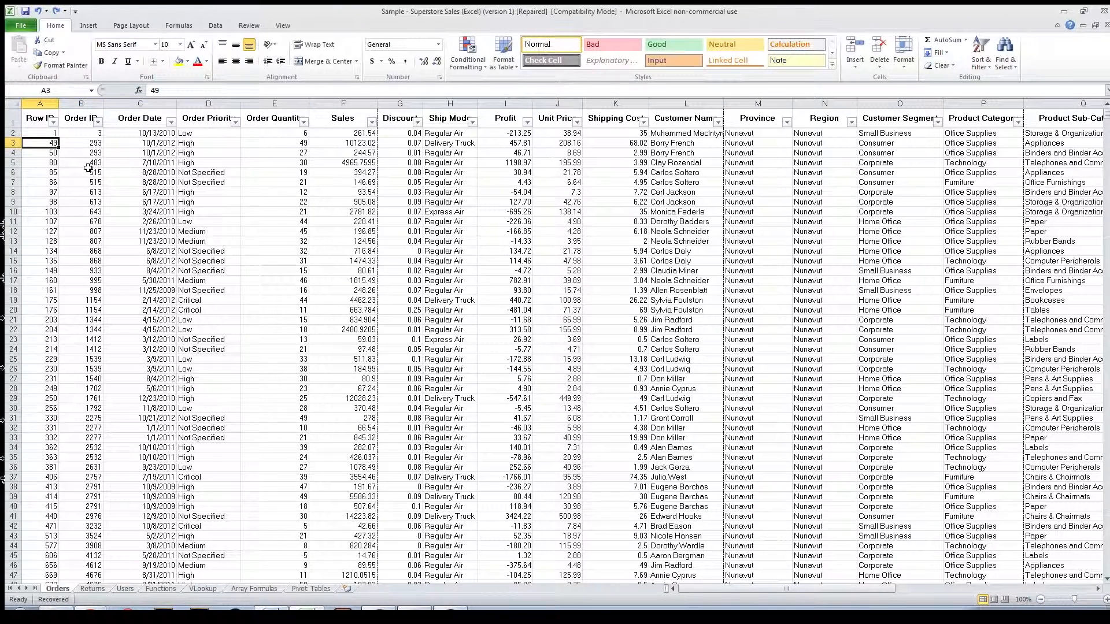
key(shift+space)
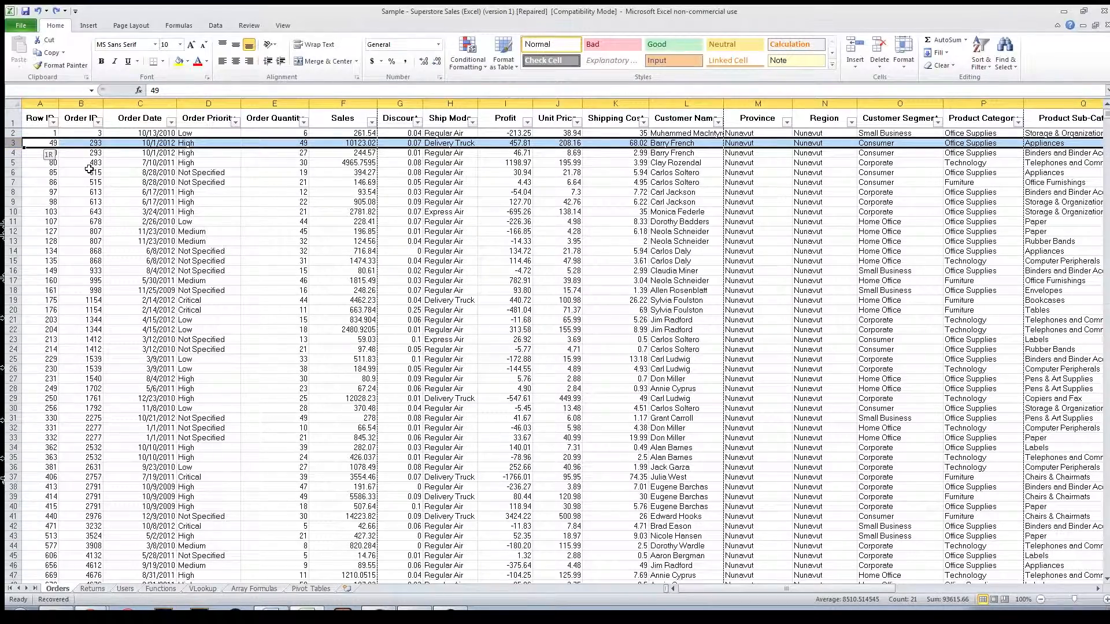
drag(764, 589, 1013, 586)
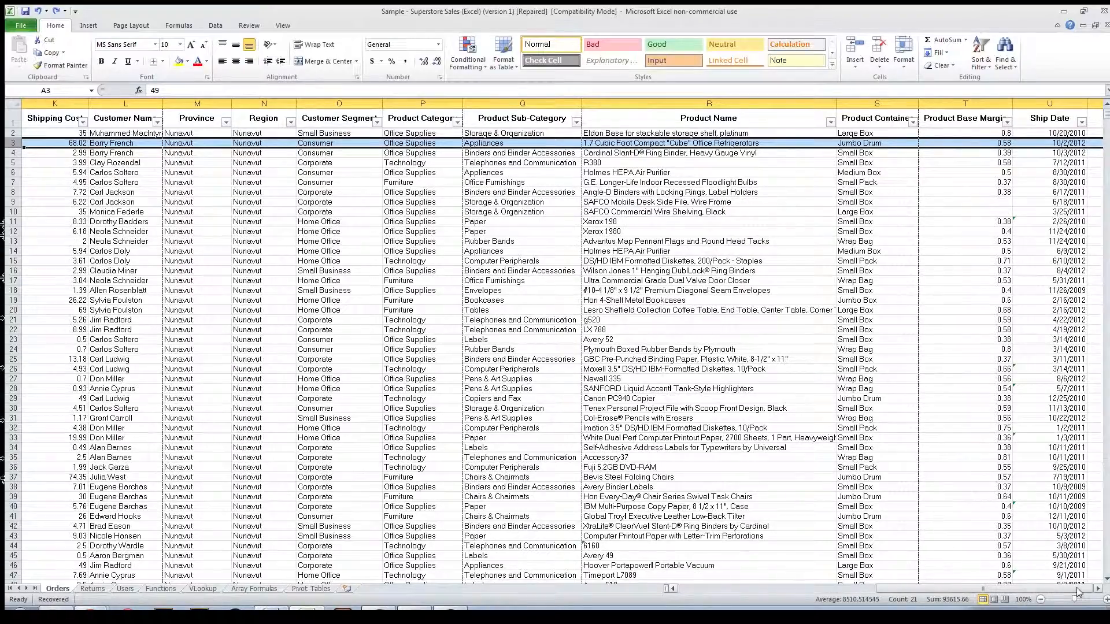
click(1099, 589)
click(1100, 588)
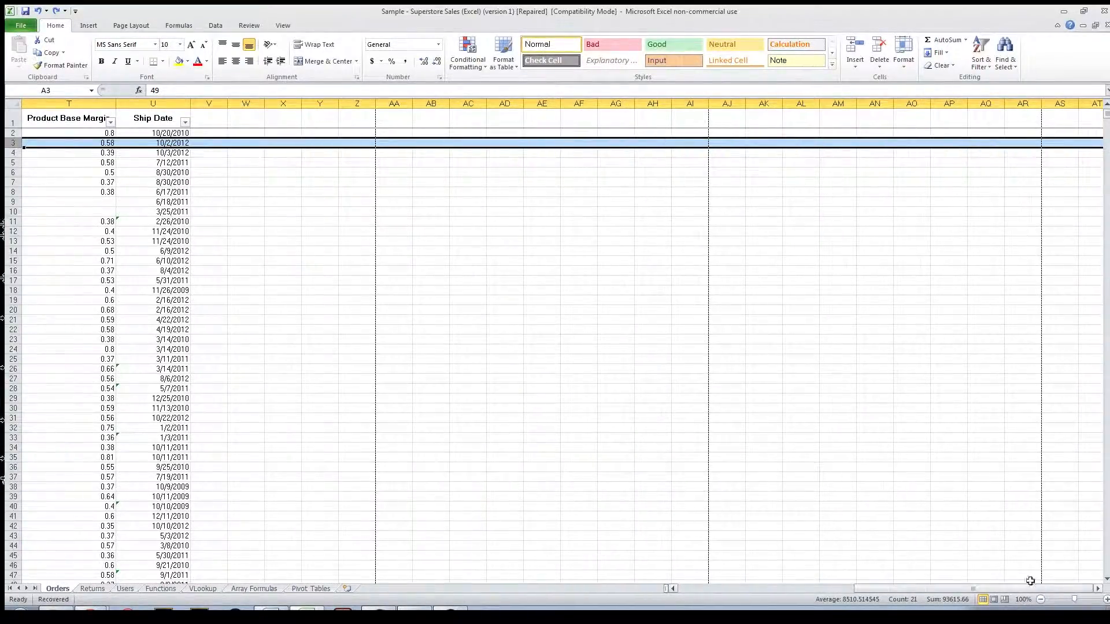
drag(925, 588, 694, 577)
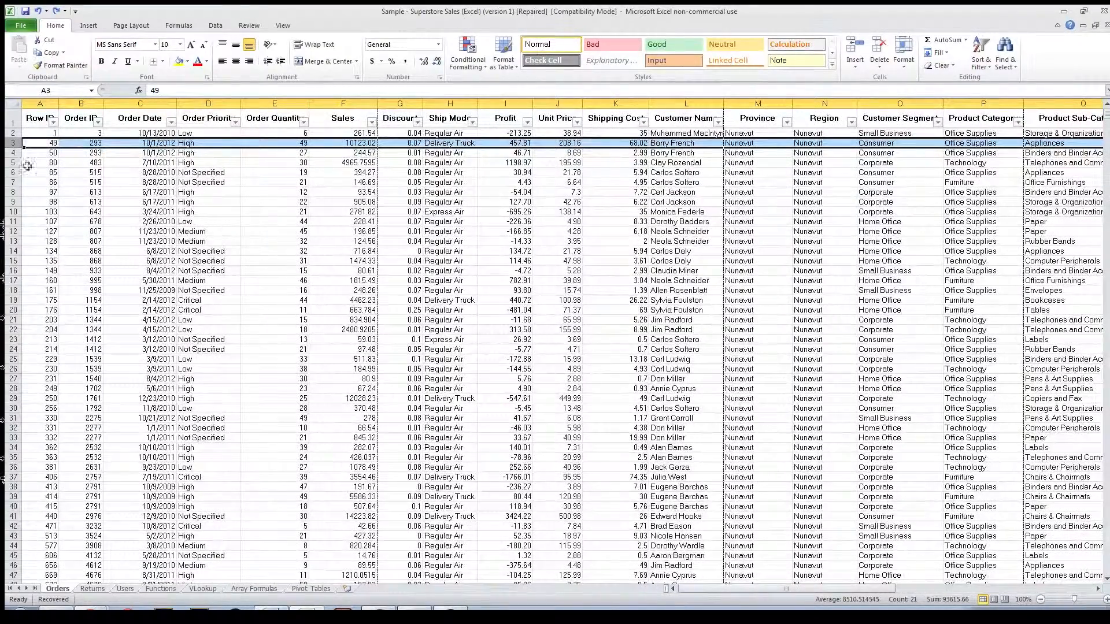
Step: Select the whole Row ID column from cell A3 and inspect the selection down to below the last order
click(38, 143)
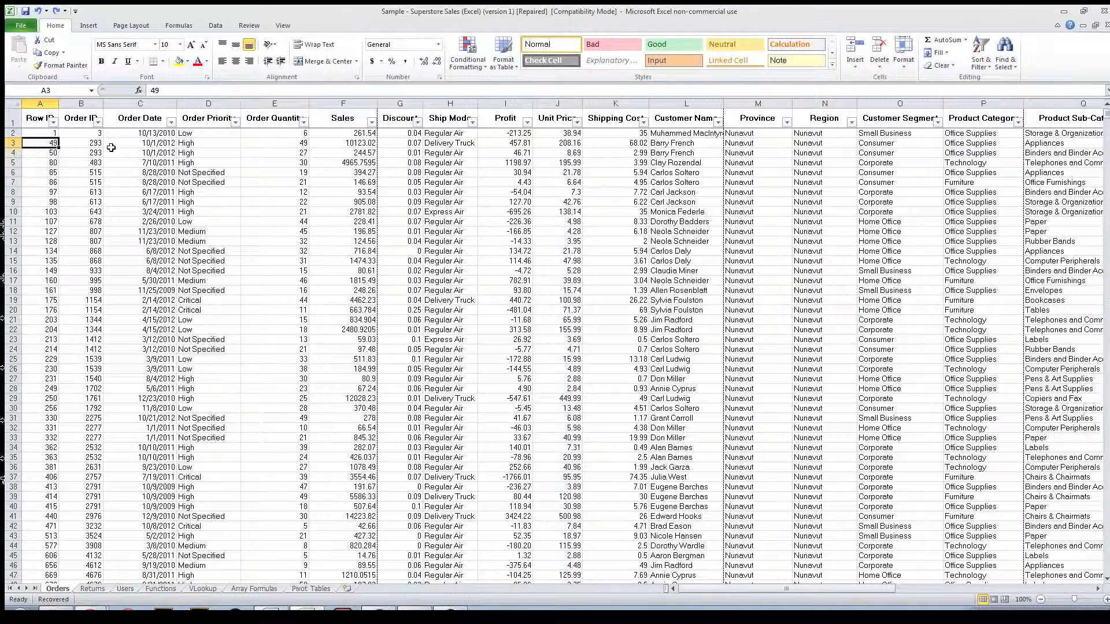
key(ctrl+space)
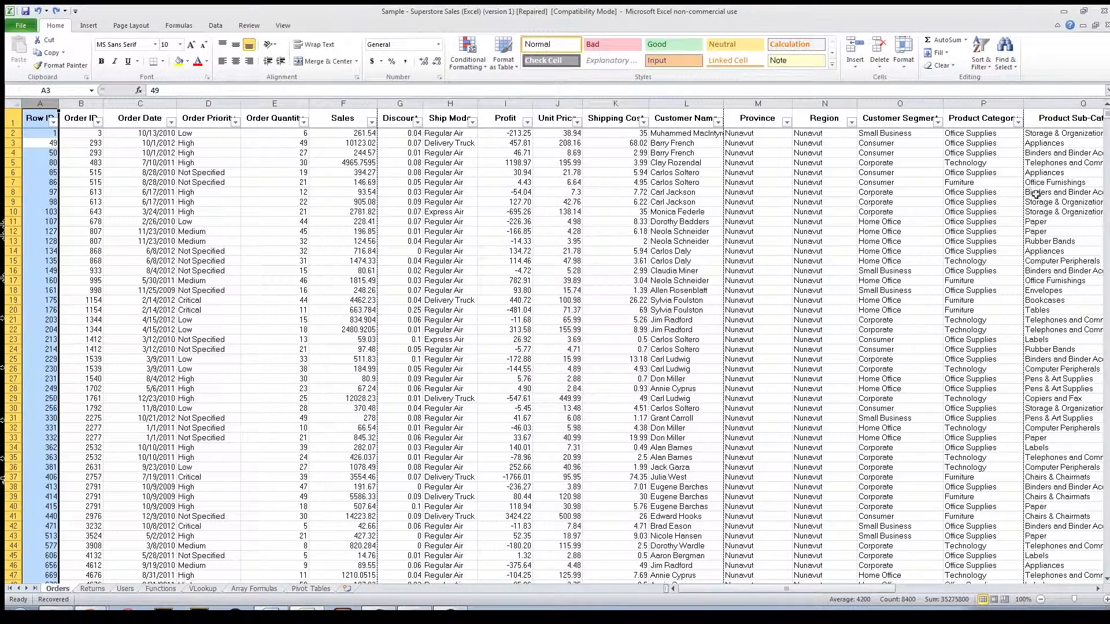
drag(1106, 113, 1079, 585)
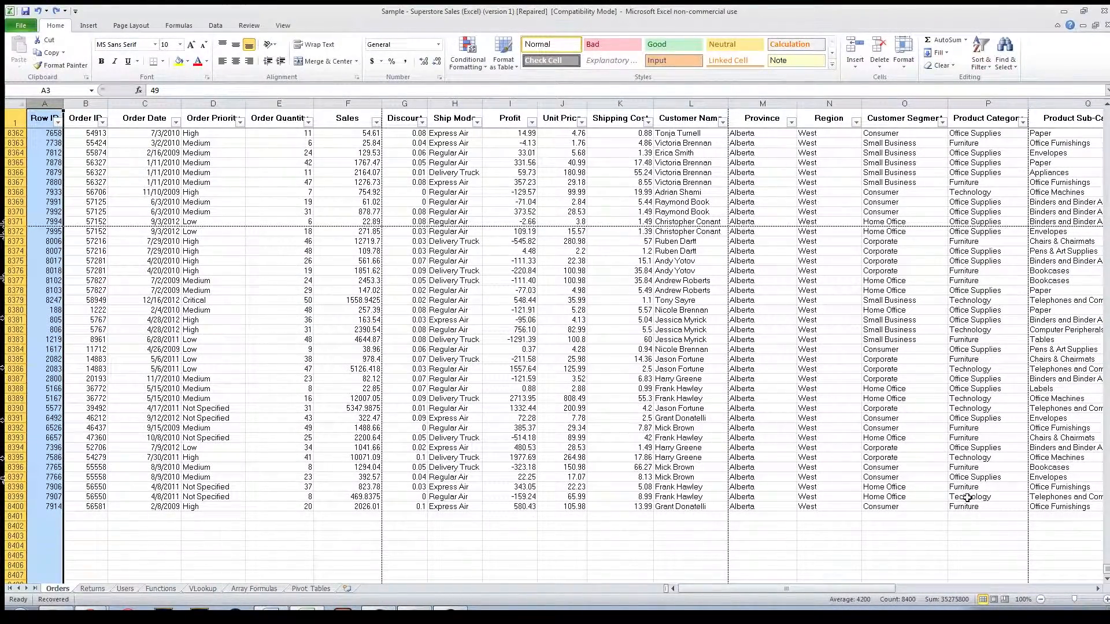
drag(1106, 575, 1105, 111)
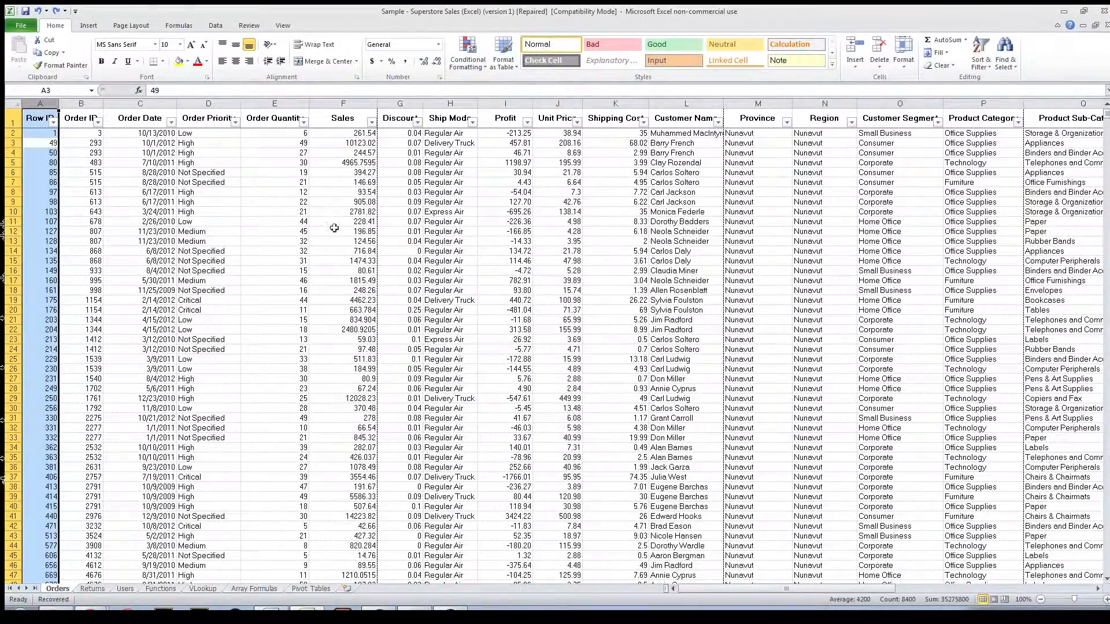
Step: Select the header cells from Row ID to Ship Date, hide their row, and undo the hiding
click(139, 143)
click(29, 135)
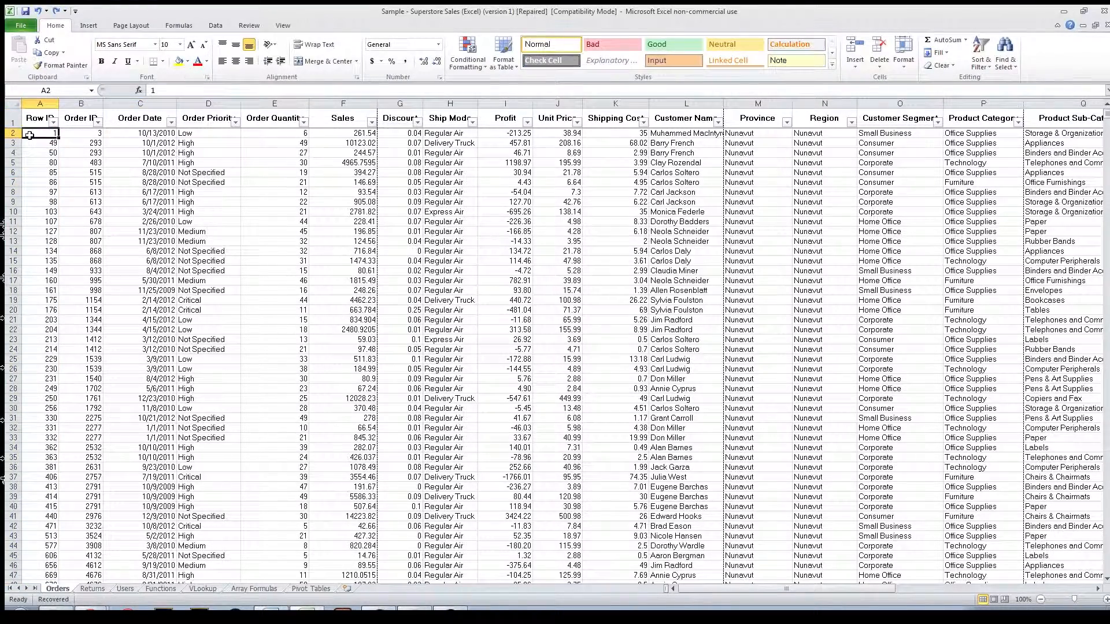
click(27, 117)
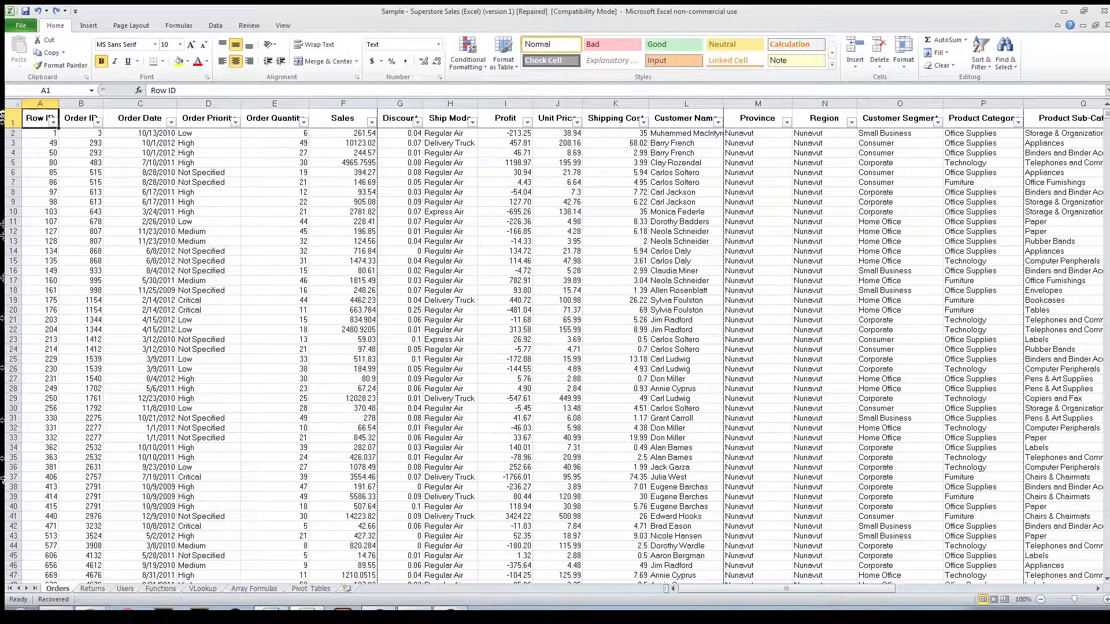
key(ctrl+shift+Right)
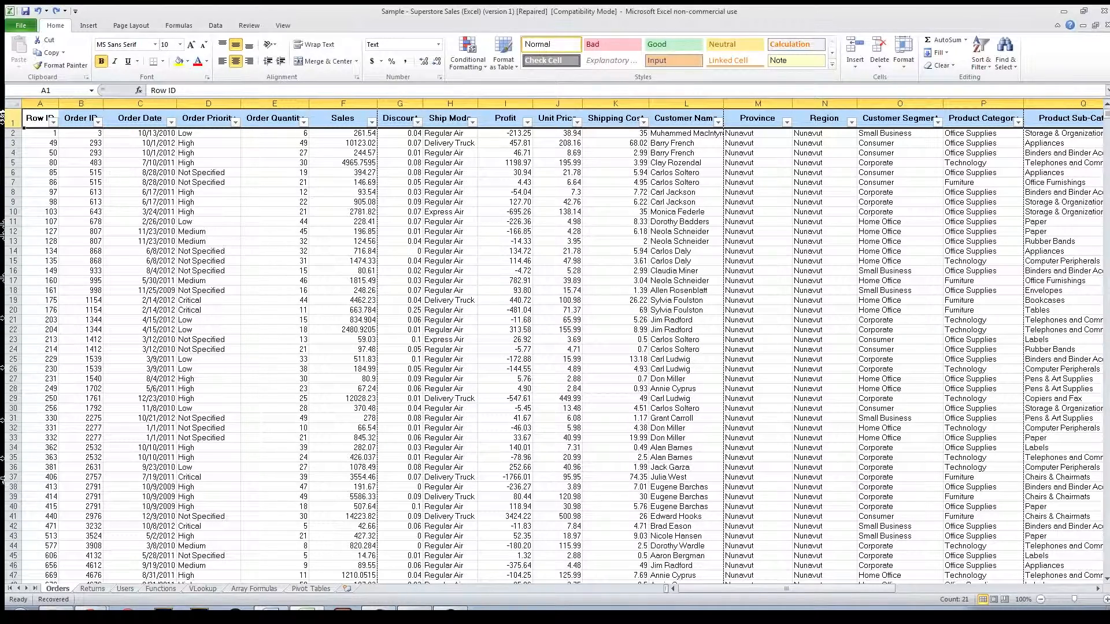
key(ctrl+9)
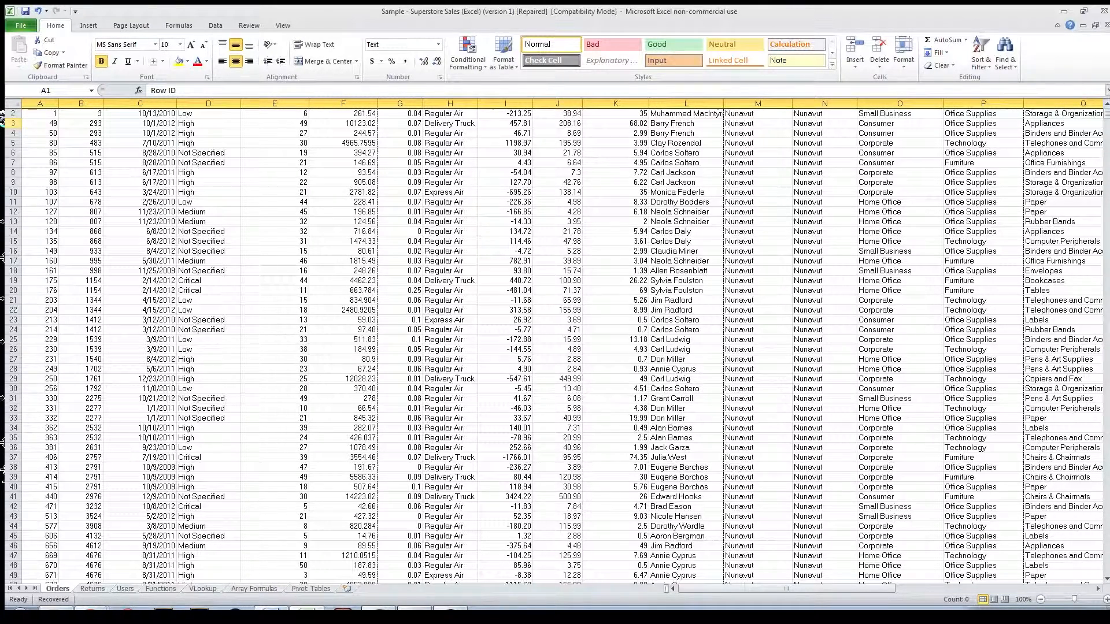
key(ctrl+z)
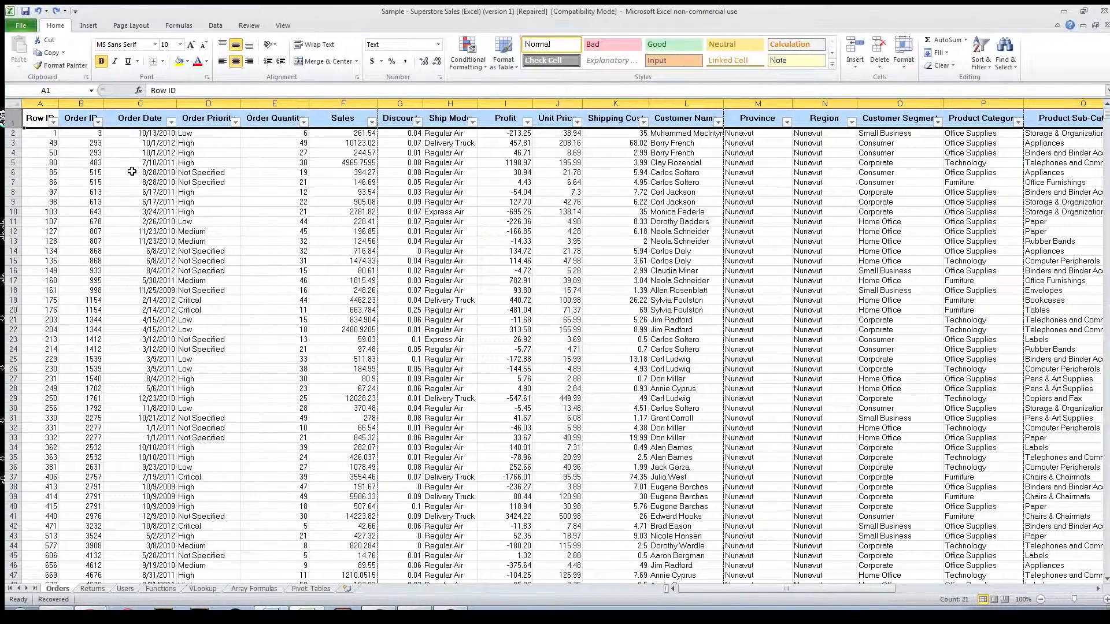
Step: Hide the entire Order ID column from cell B4 and undo the hiding
click(70, 151)
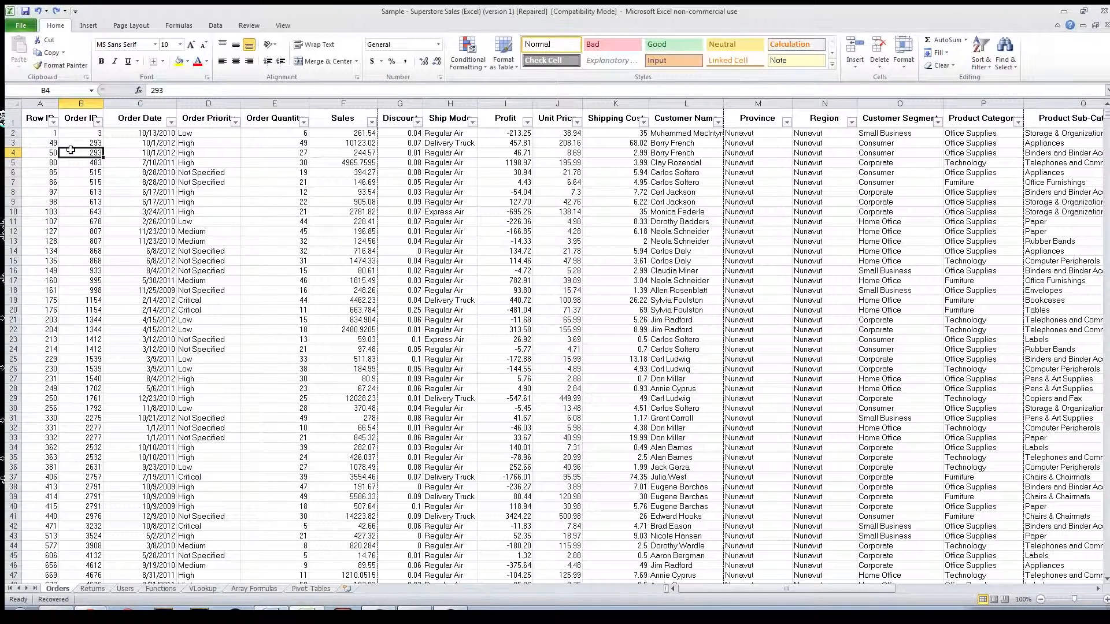
key(ctrl+space)
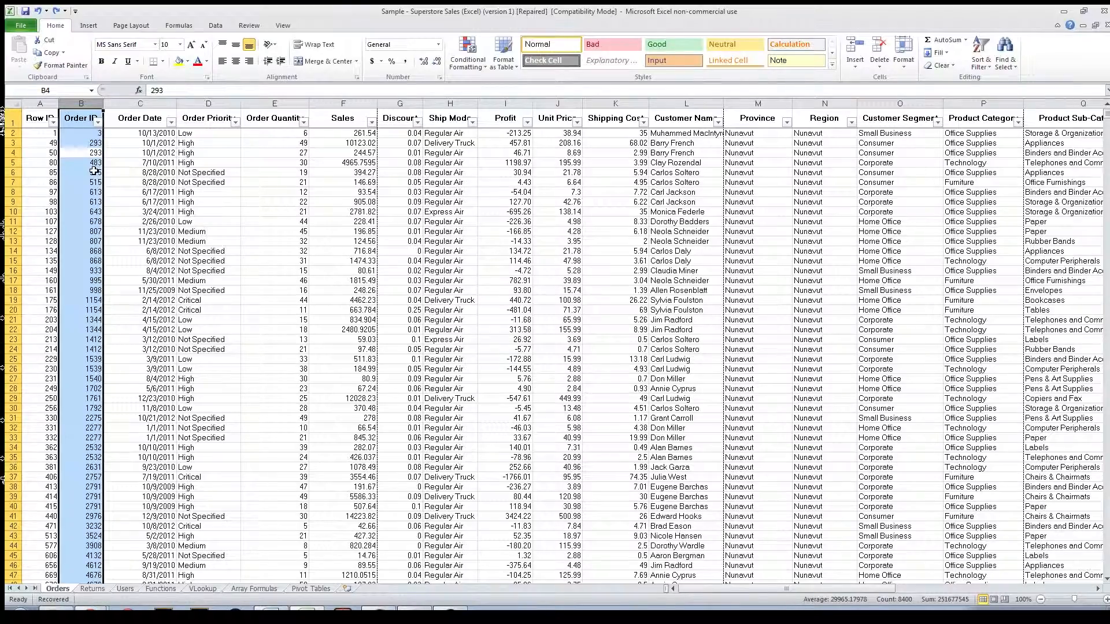
key(ctrl+0)
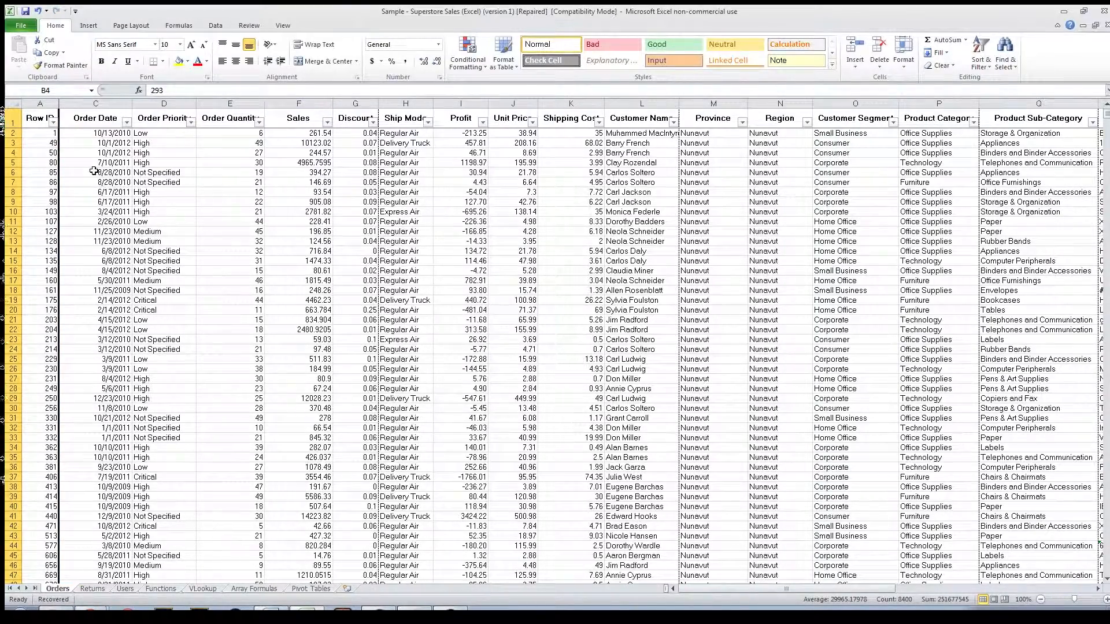
key(ctrl+z)
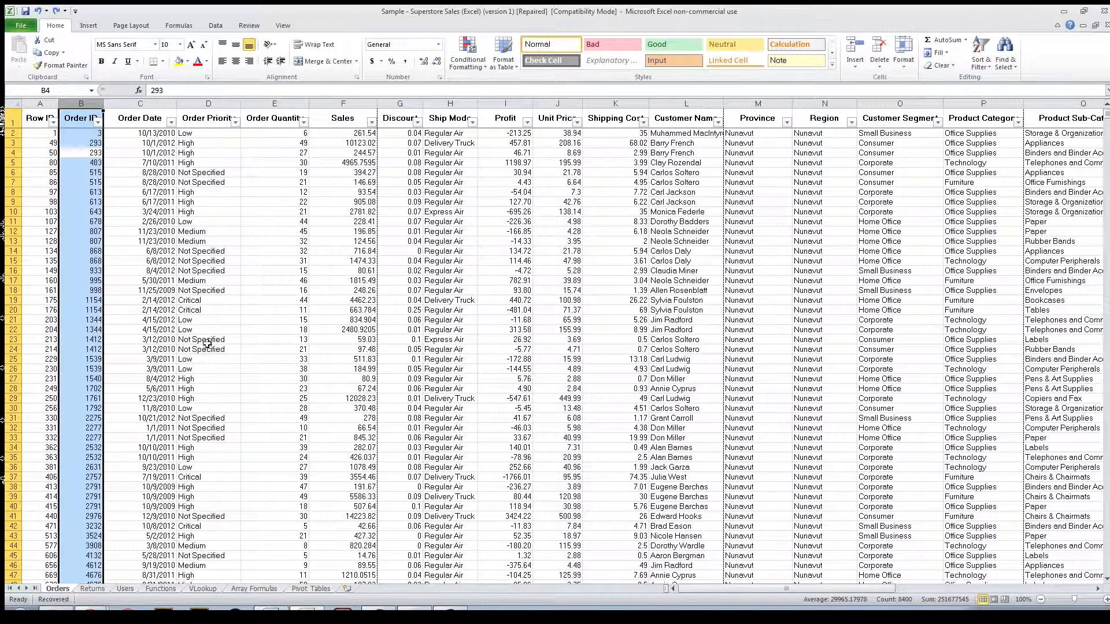
drag(146, 282, 146, 291)
Step: Preview the Number, Accounting and Time formats for cell B4 and return to the General category
click(91, 157)
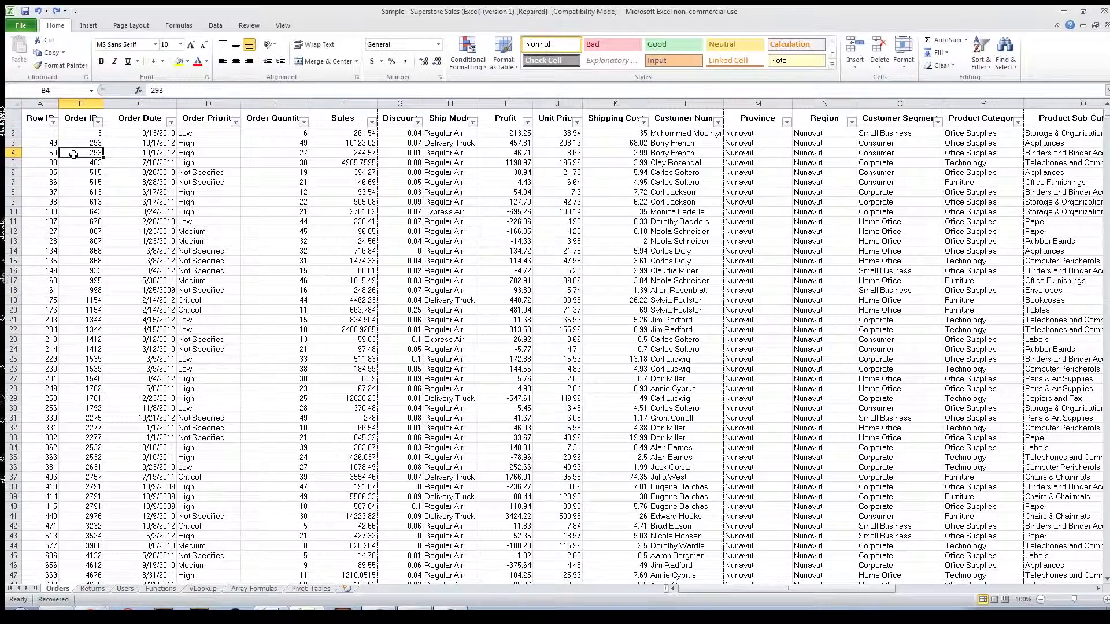
key(ctrl+1)
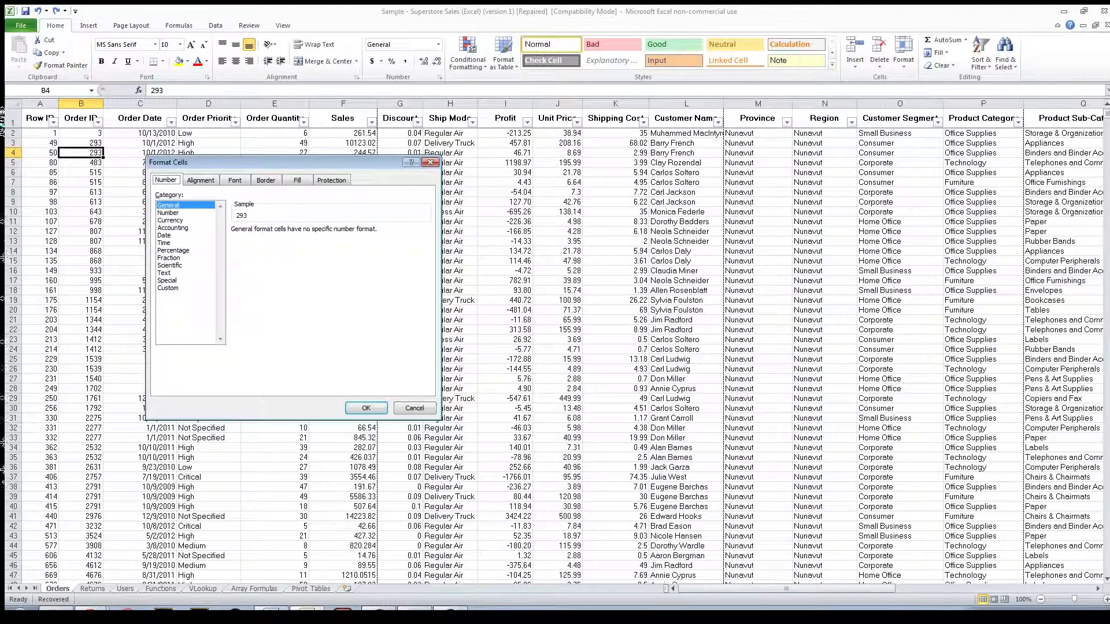
click(169, 213)
click(173, 228)
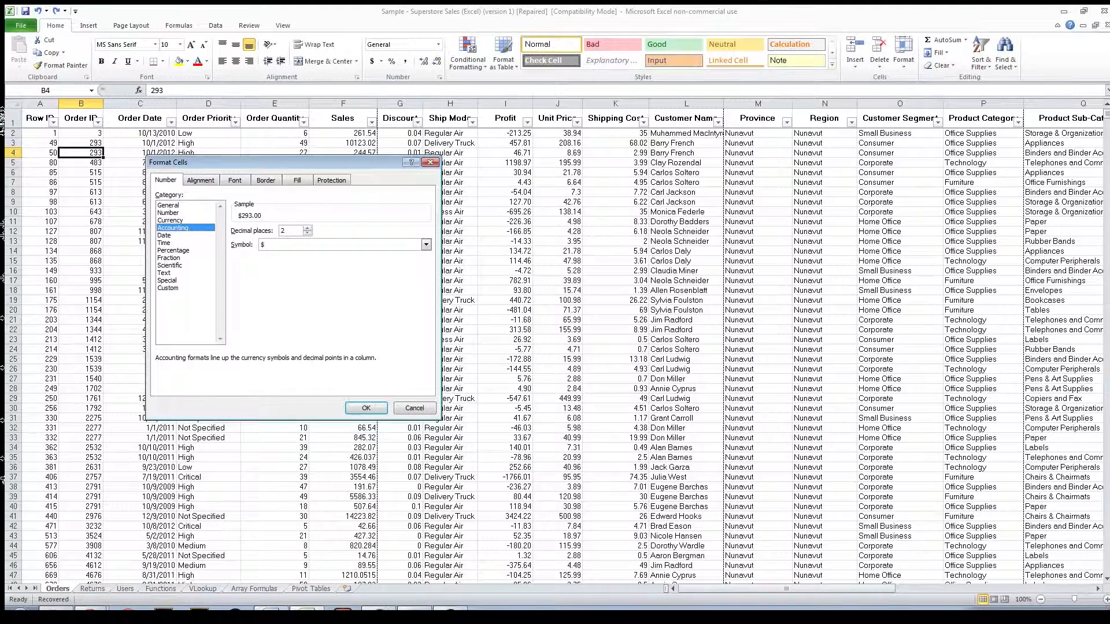
click(164, 243)
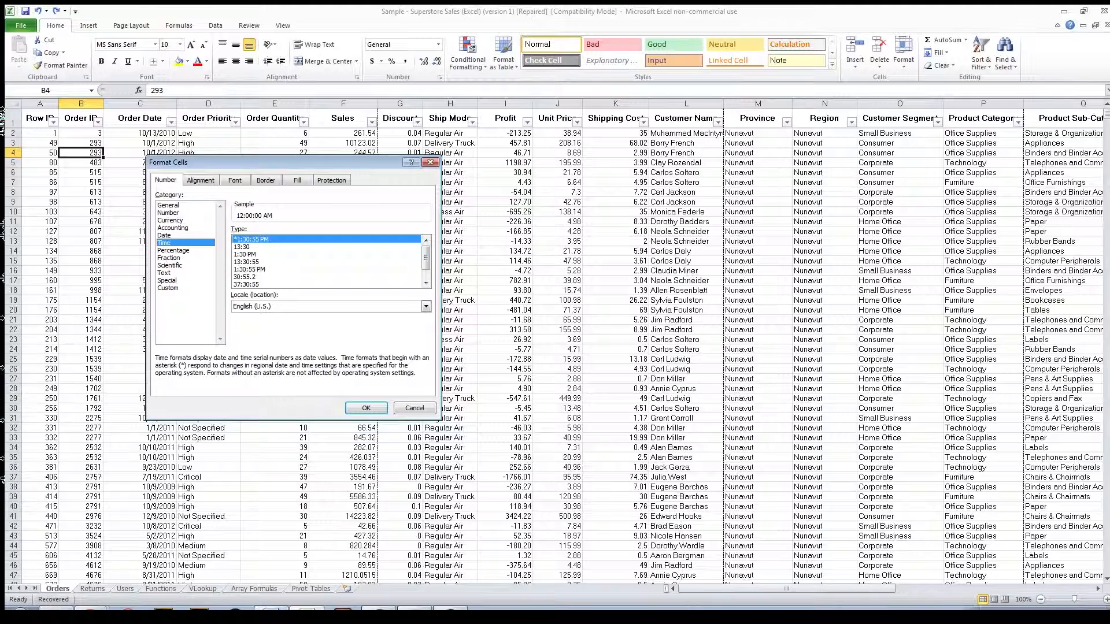
click(168, 205)
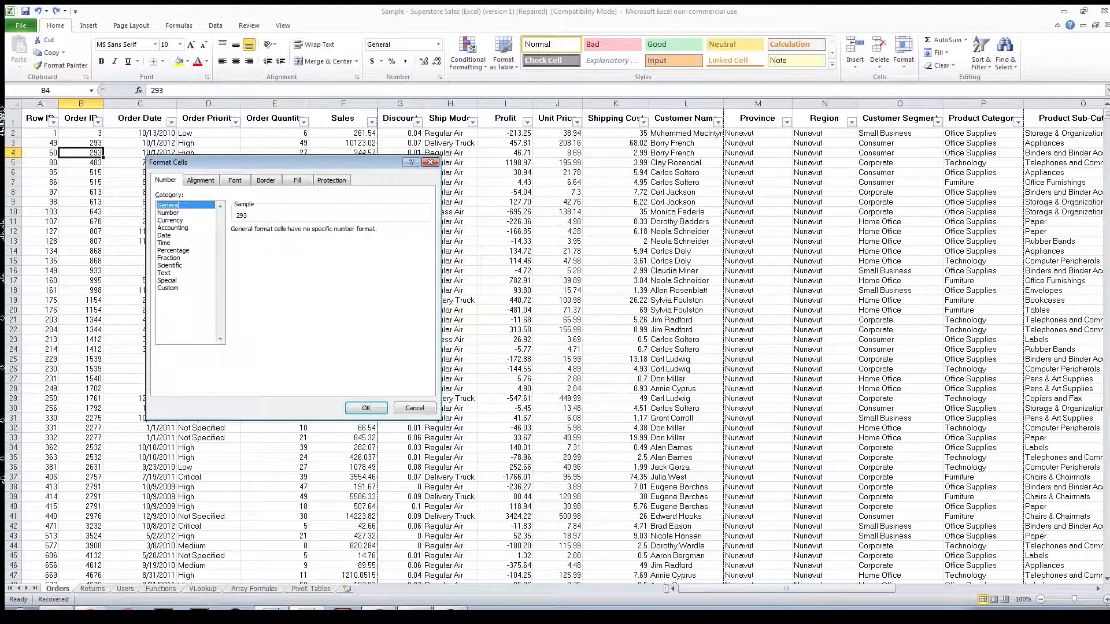
Step: Browse the Accounting currency symbols and the Date and Percentage formats for cell B4, and go back to General
click(173, 228)
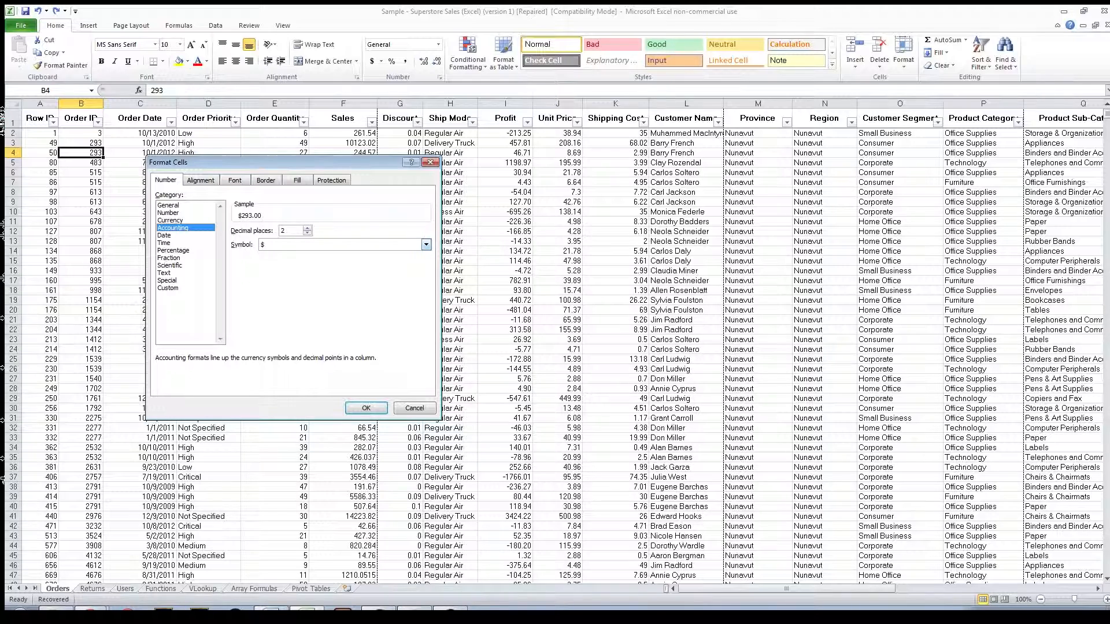
click(426, 245)
scroll(340, 285, down, 1)
key(Escape)
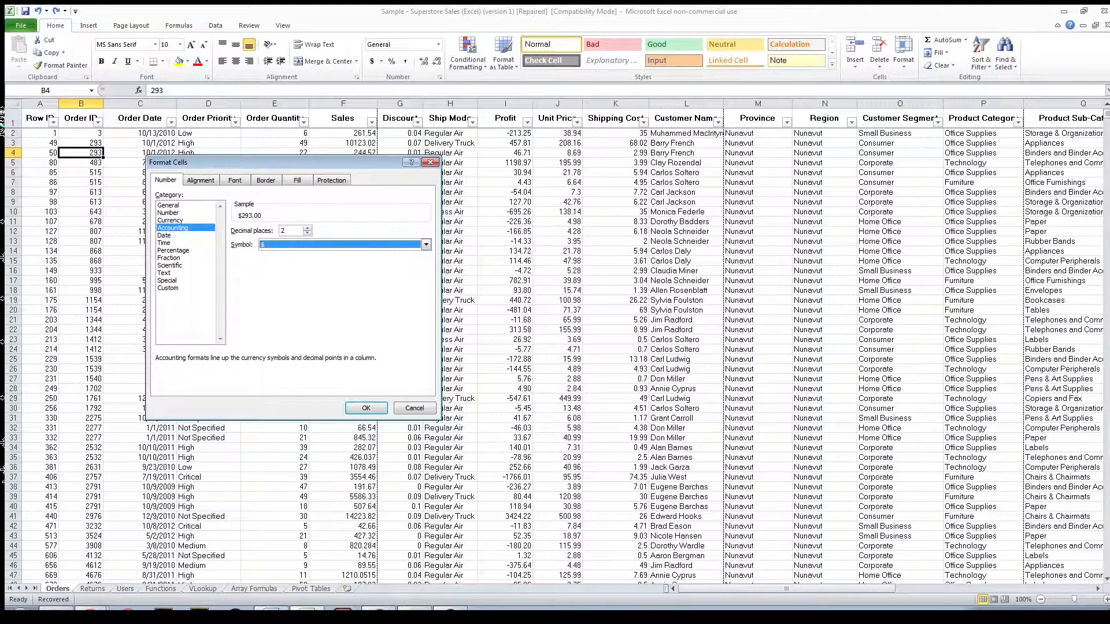
click(164, 235)
click(173, 250)
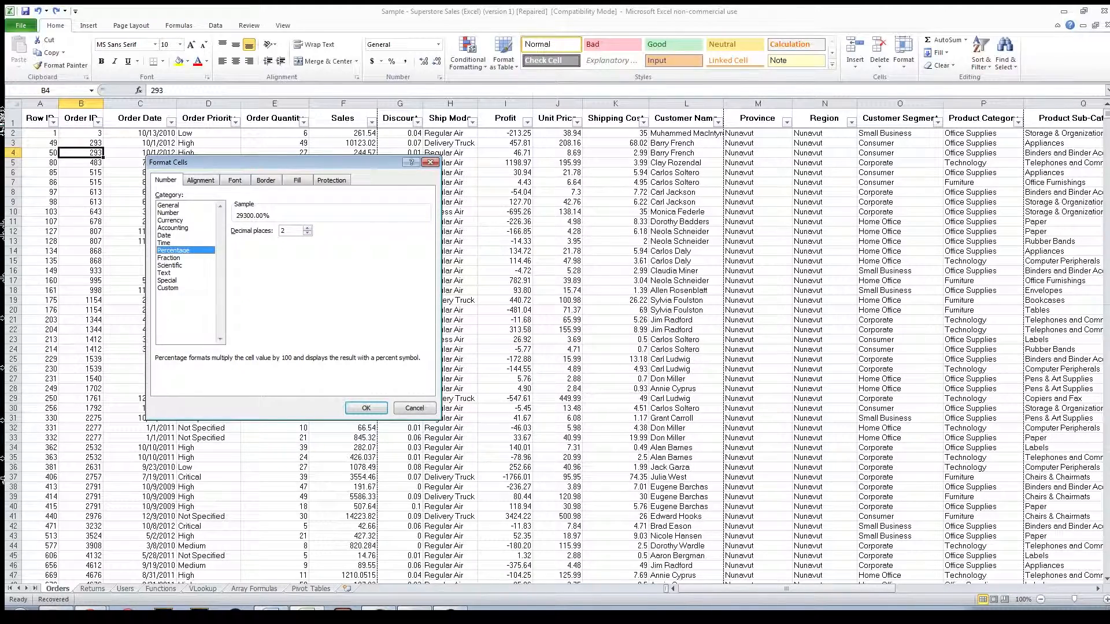
click(168, 205)
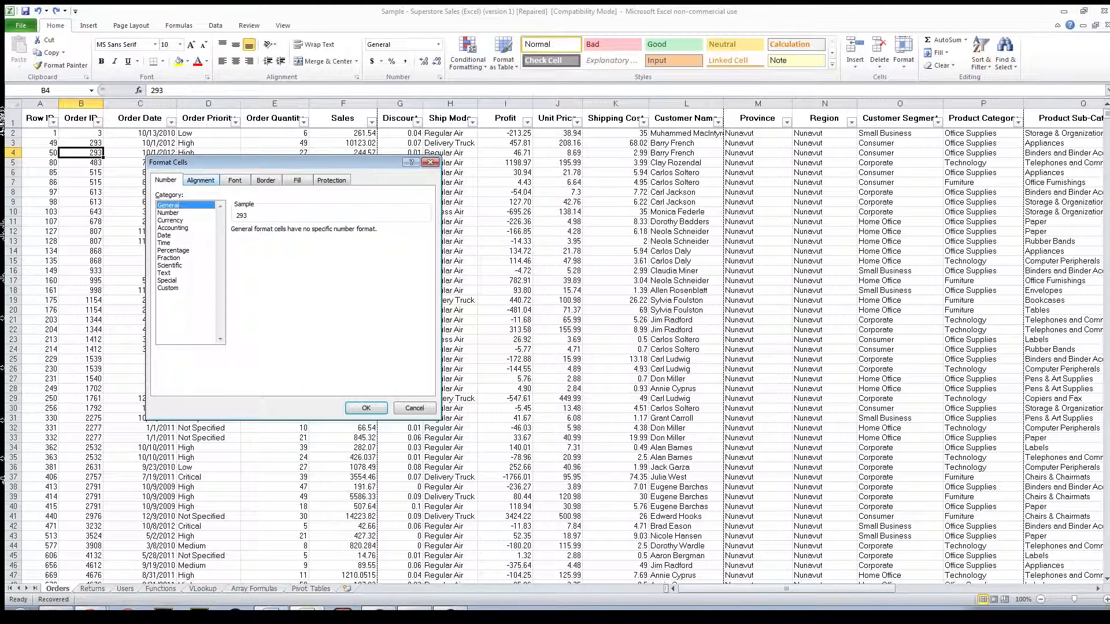
Step: Review the Alignment, Font, Border, Fill and Protection settings of cell B4 and leave the cell formatting without applying changes
click(200, 180)
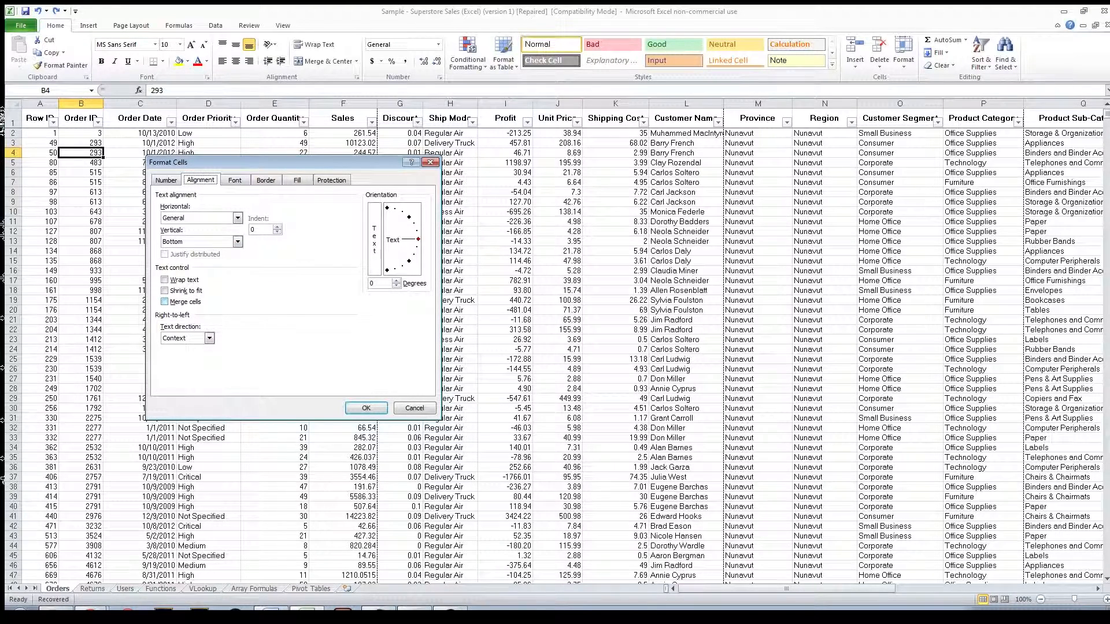
click(235, 180)
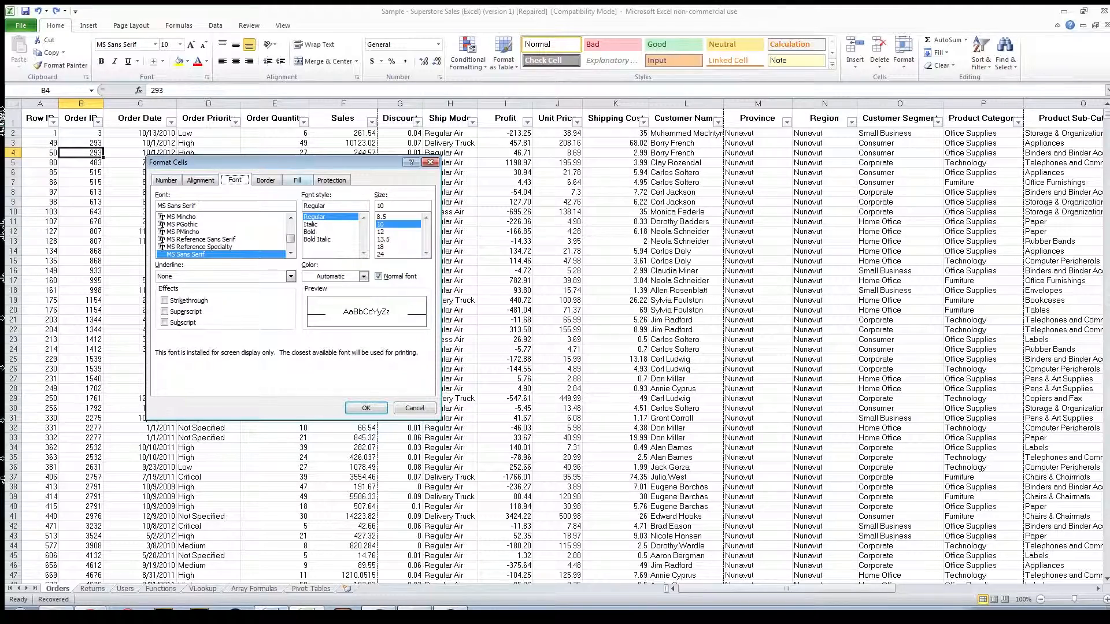
click(266, 181)
click(297, 179)
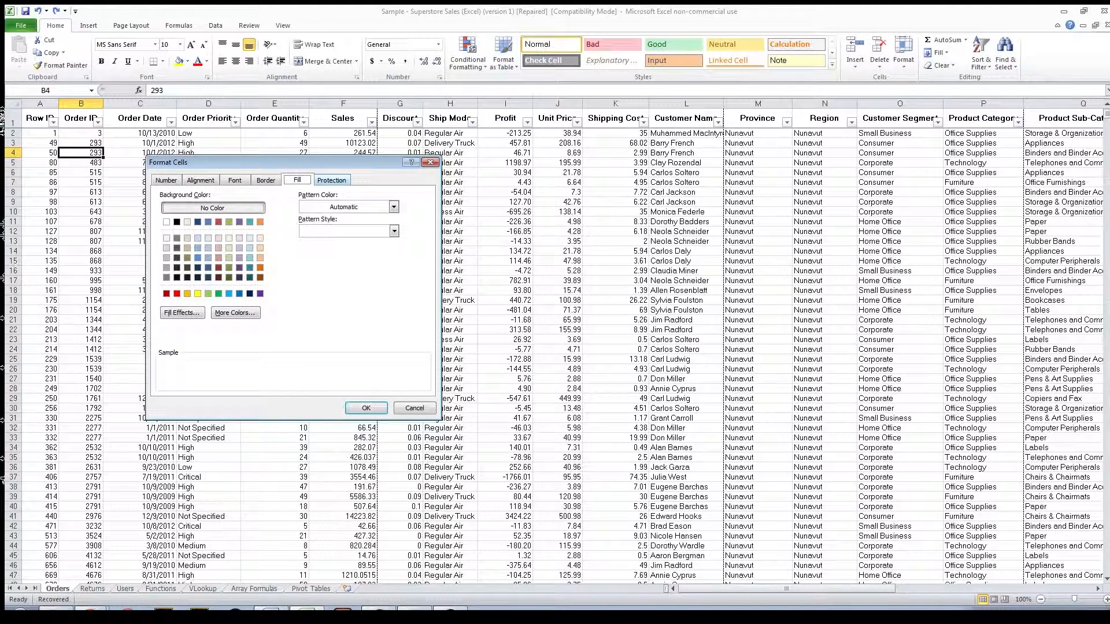
click(331, 180)
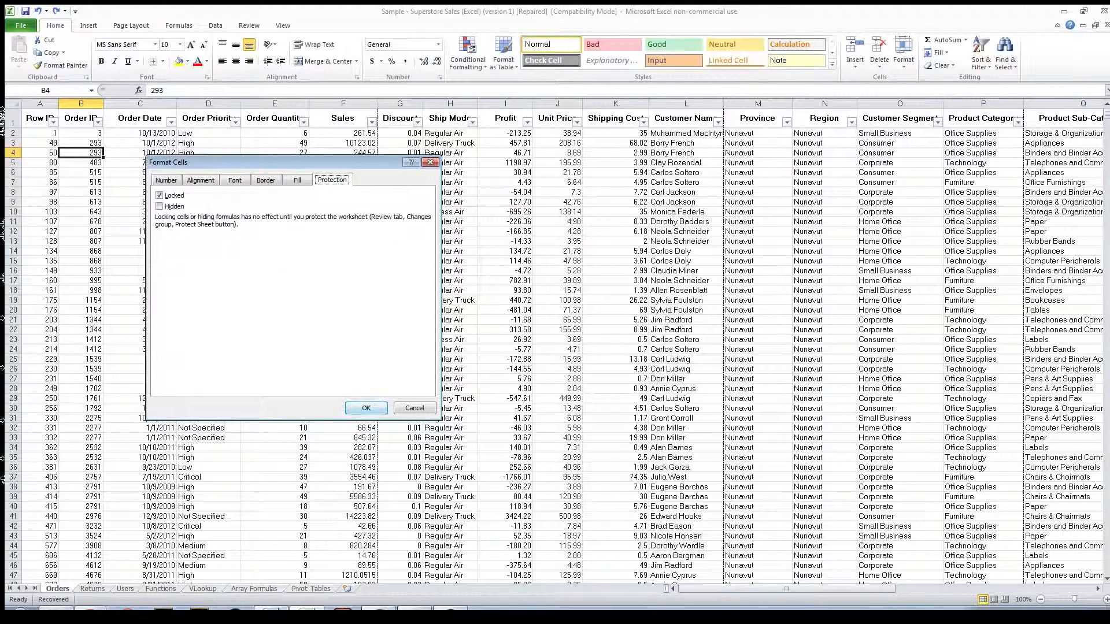
click(415, 408)
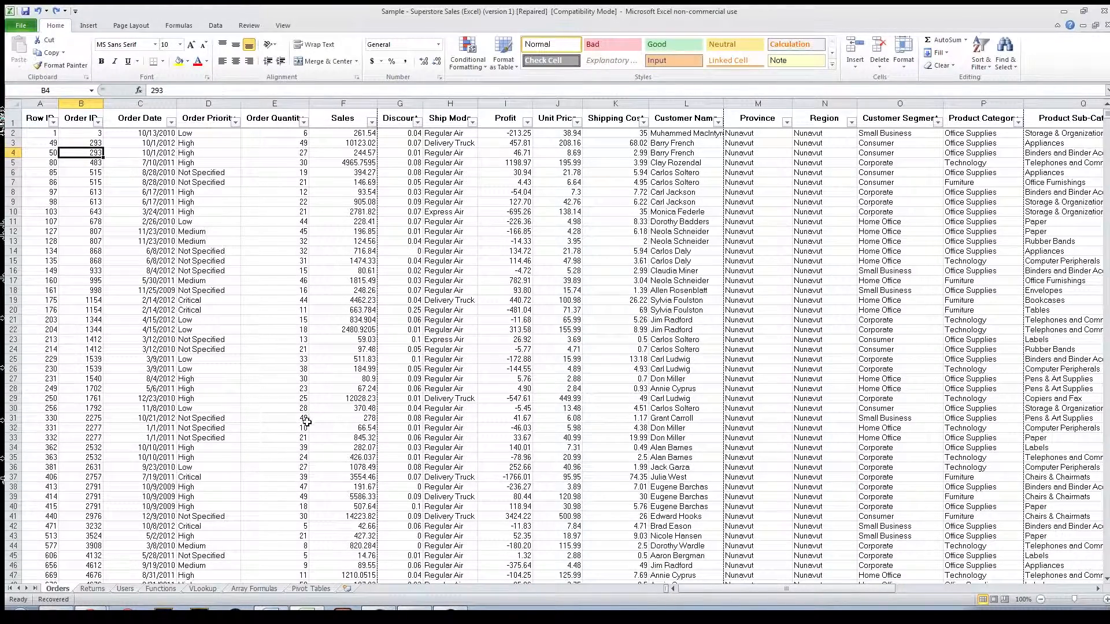
Step: Open Excel Help from cell D7 and close it again
click(236, 182)
key(F1)
scroll(309, 266, down, 7)
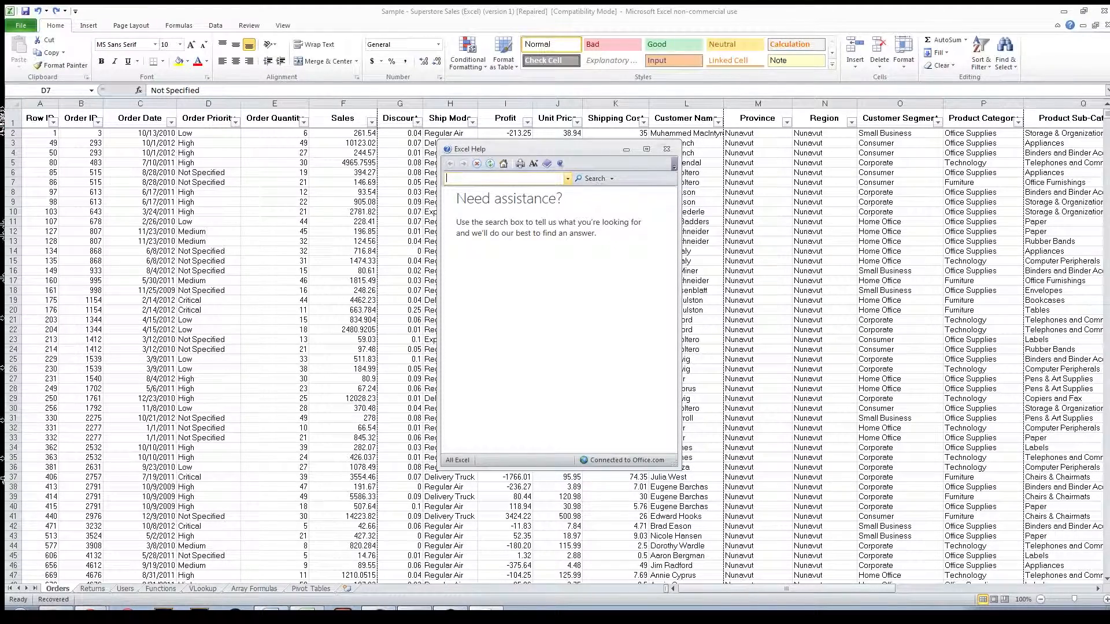
click(667, 149)
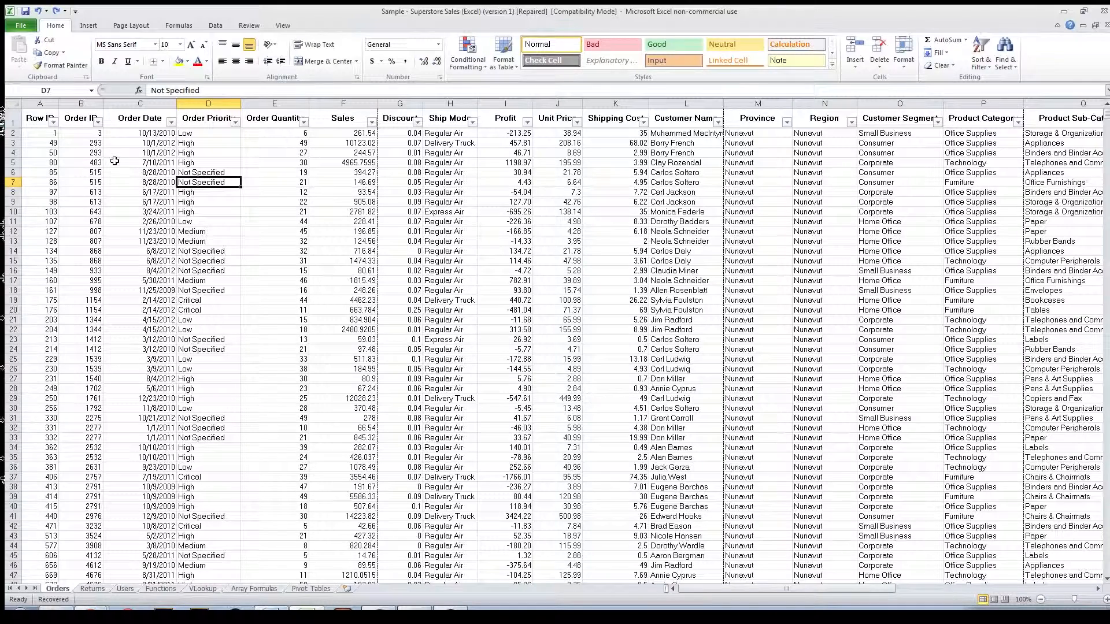
Step: Turn bold on and off for cell B3, and do the same with italic
click(86, 143)
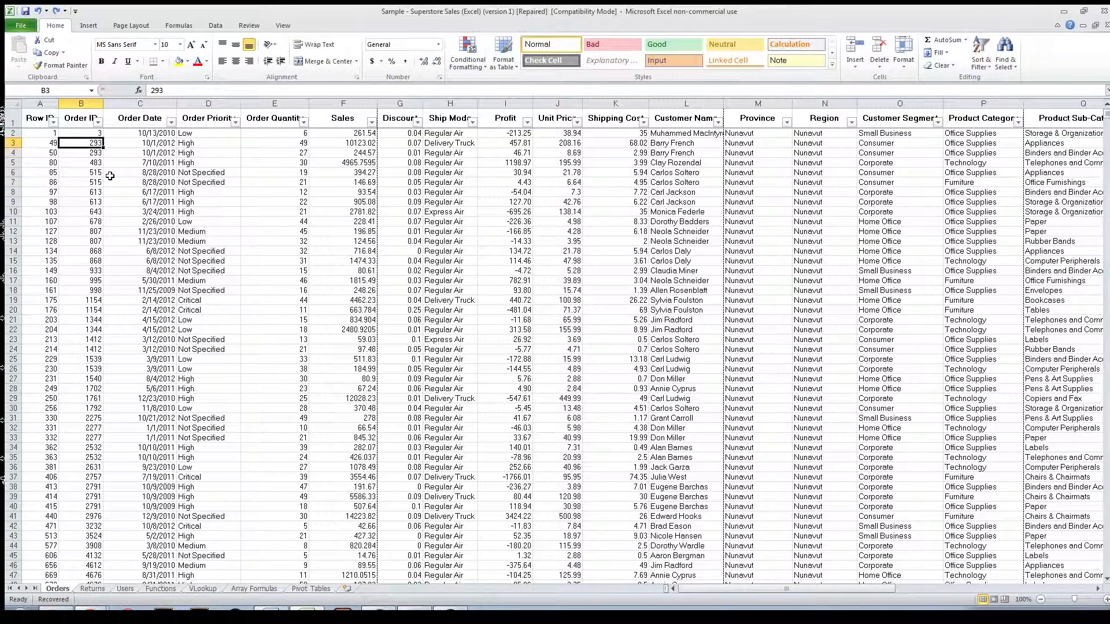
key(ctrl+b)
key(ctrl+b)
key(ctrl+i)
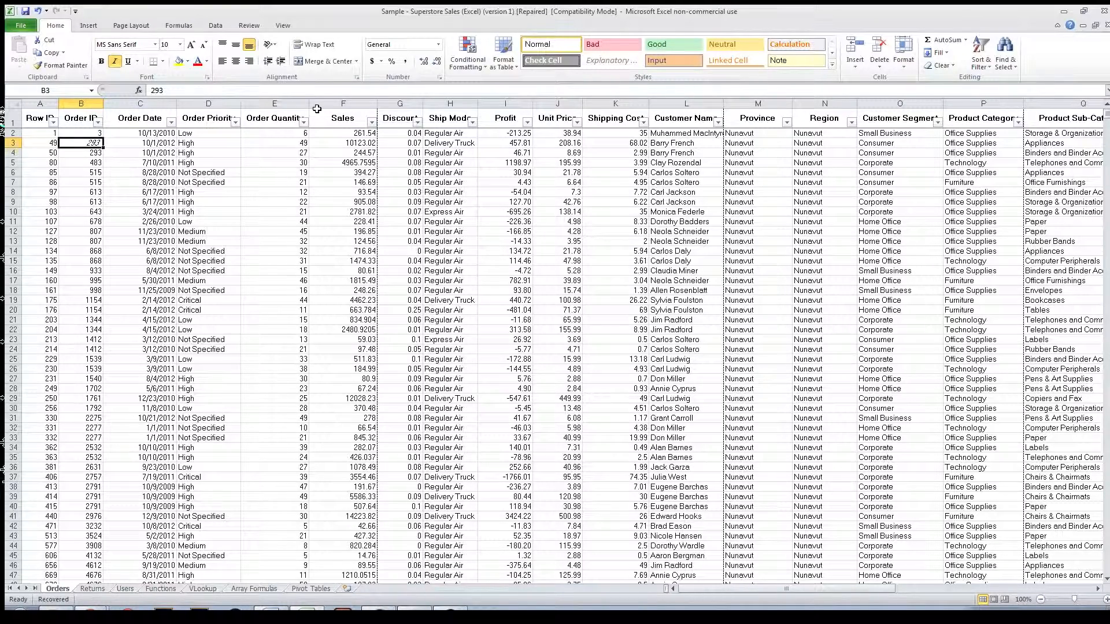
key(ctrl+i)
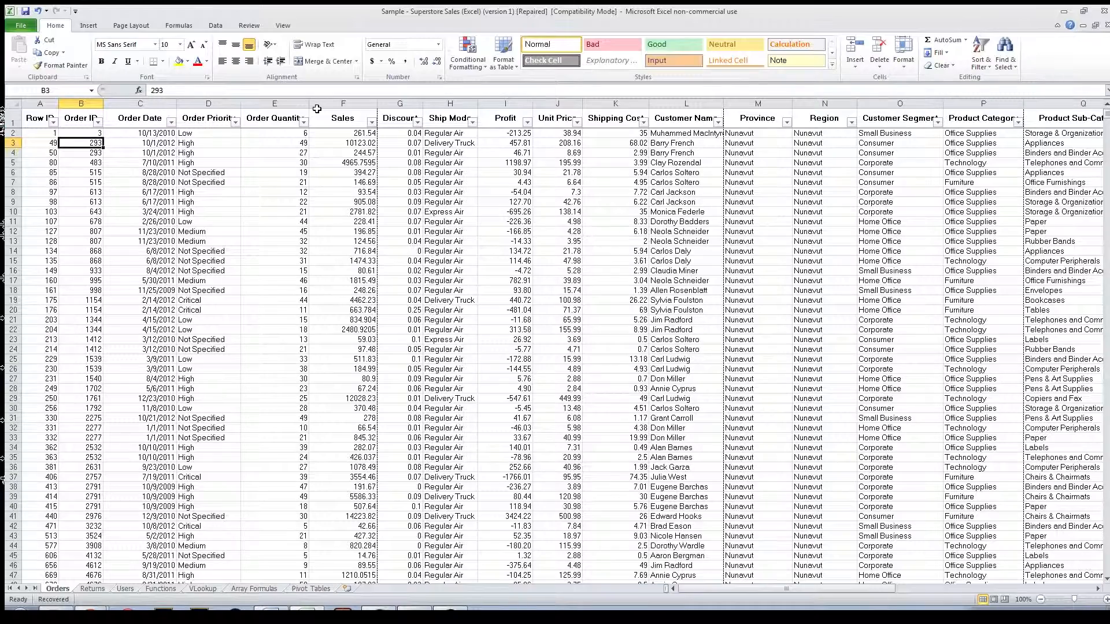
Step: Underline the value in cell B3, inspect it up close, and remove the underline
key(ctrl+u)
key(ctrl+u)
key(ctrl+u)
click(200, 173)
ctrl+scroll(120, 163, up, 5)
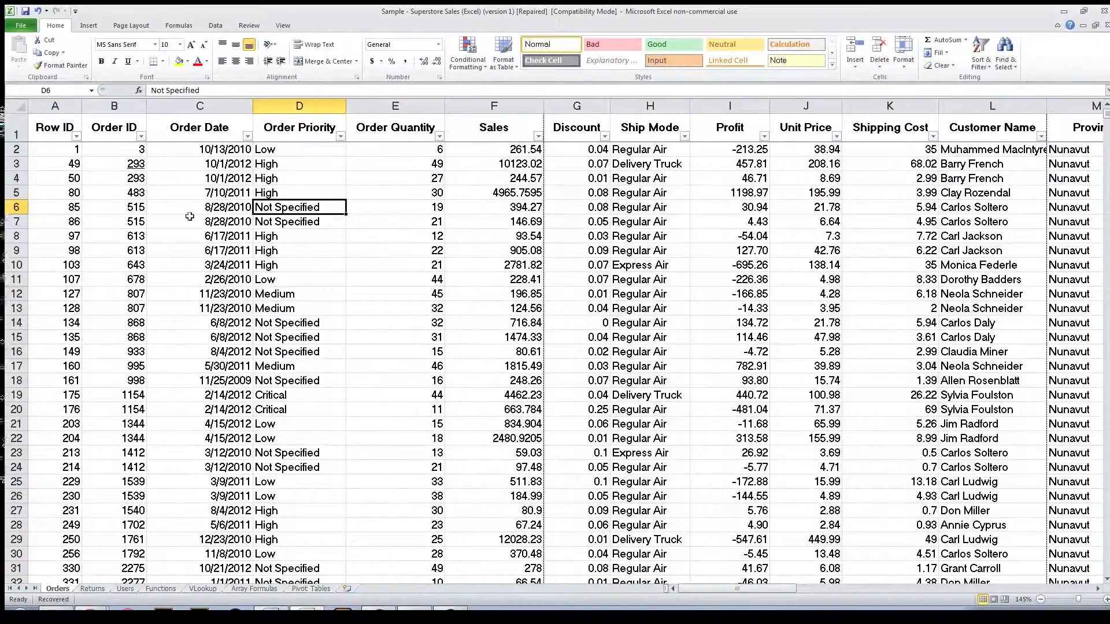
ctrl+scroll(144, 178, down, 5)
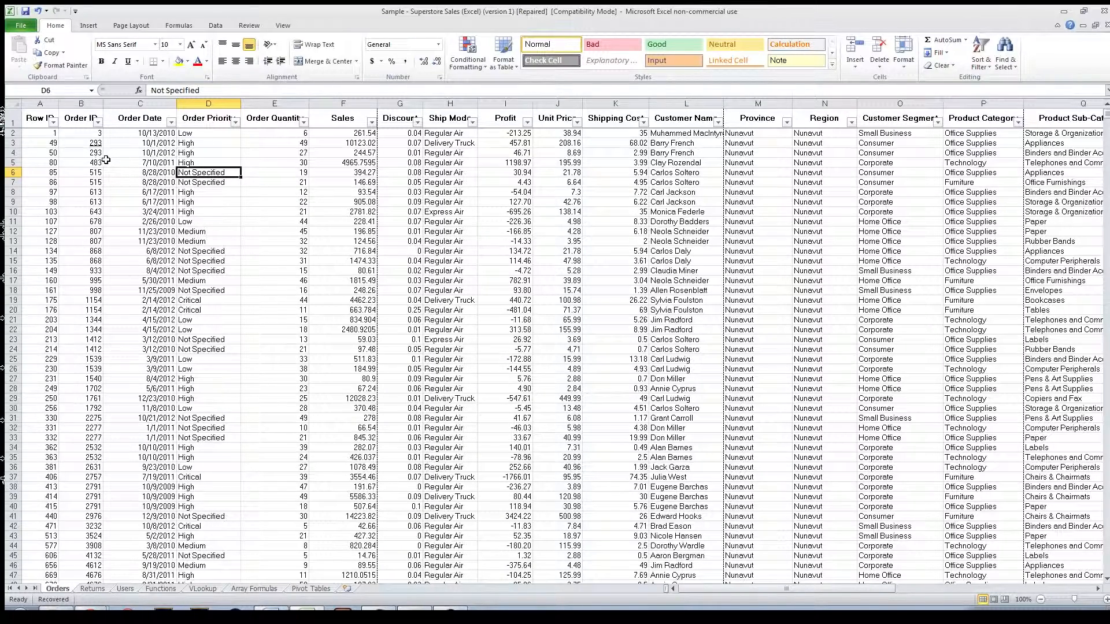
click(93, 144)
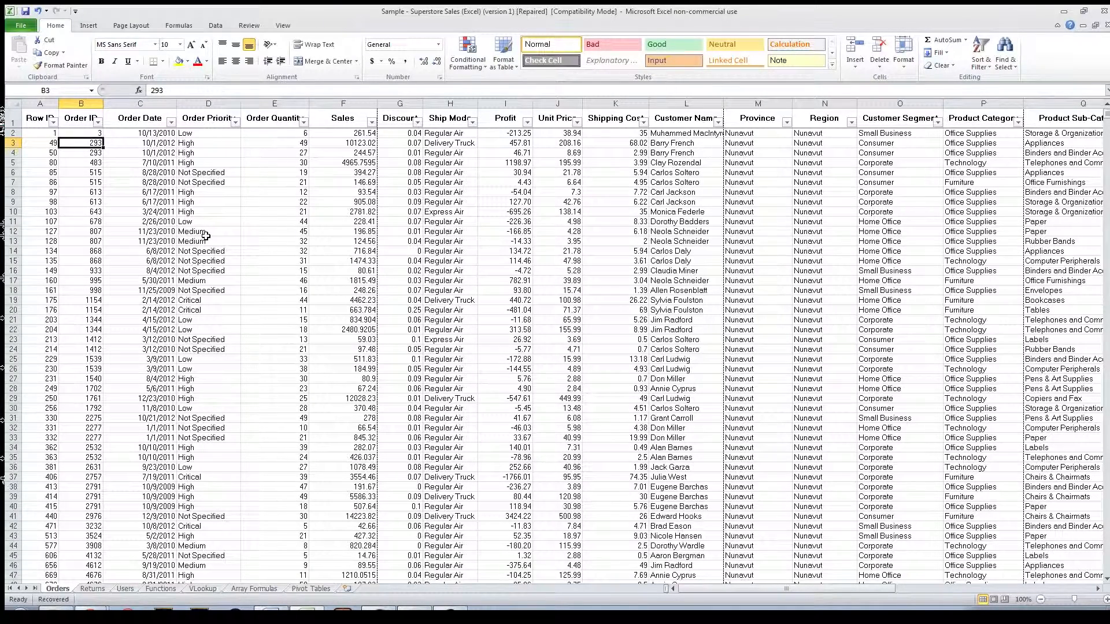
Step: Select the whole Orders data range from cell B3 and deselect it
key(ctrl+a)
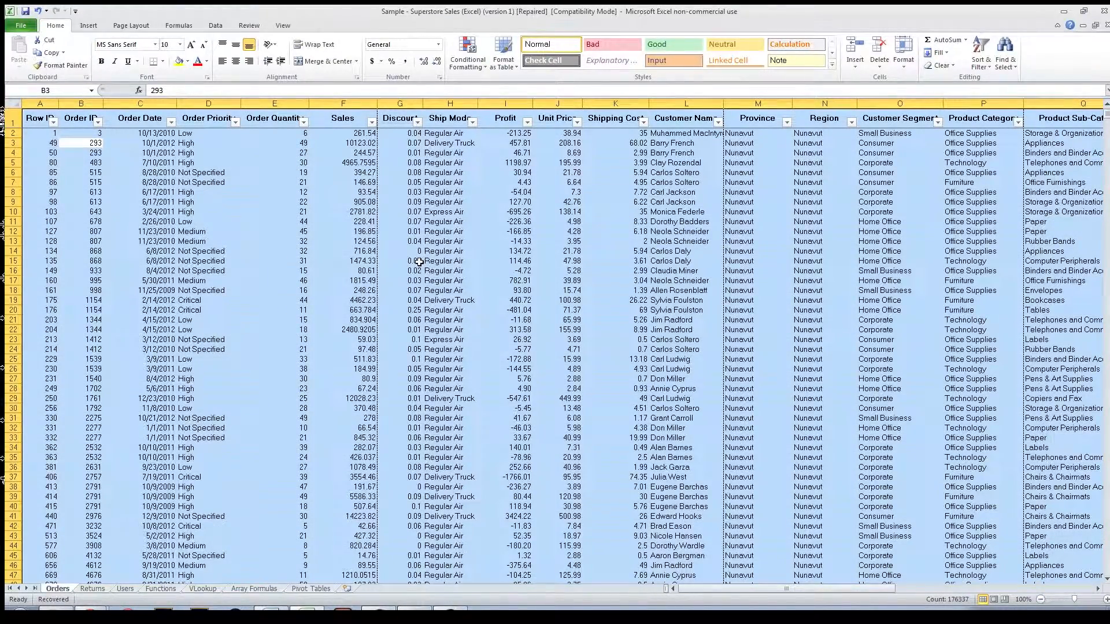
click(343, 241)
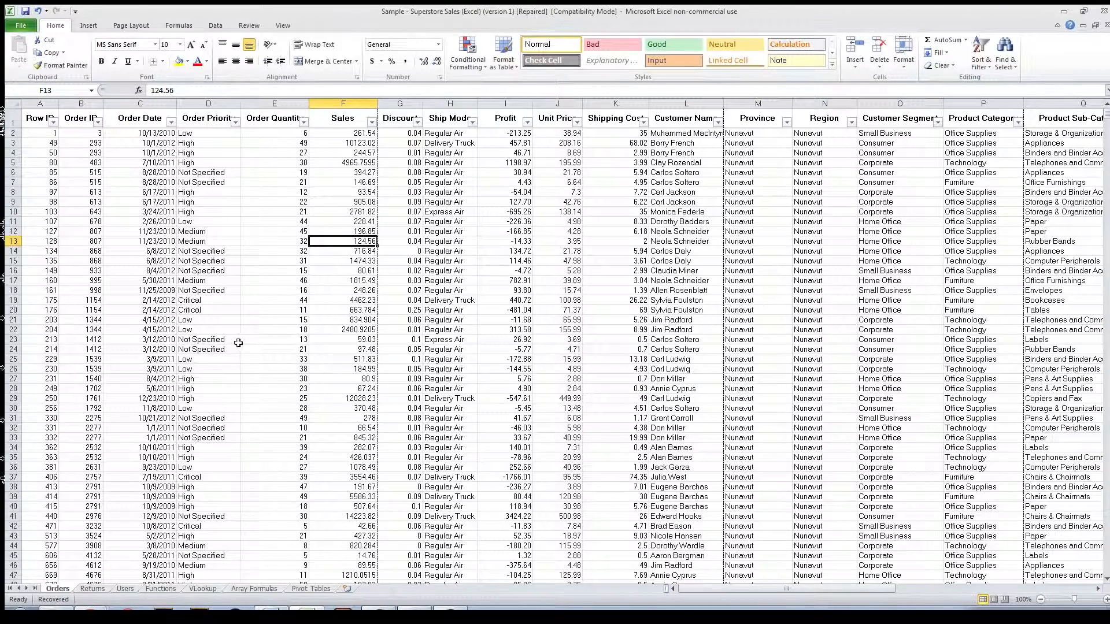
Step: Jump from cell A2 around the edges of the data through U2, the last row and the header, and return to A2
click(49, 133)
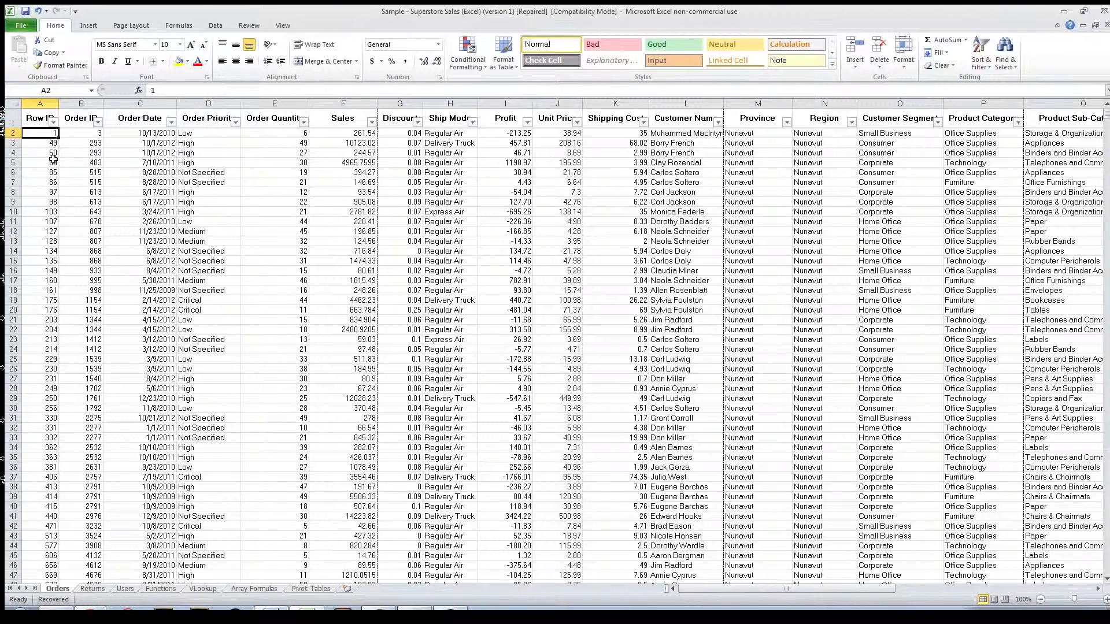
key(ctrl+Right)
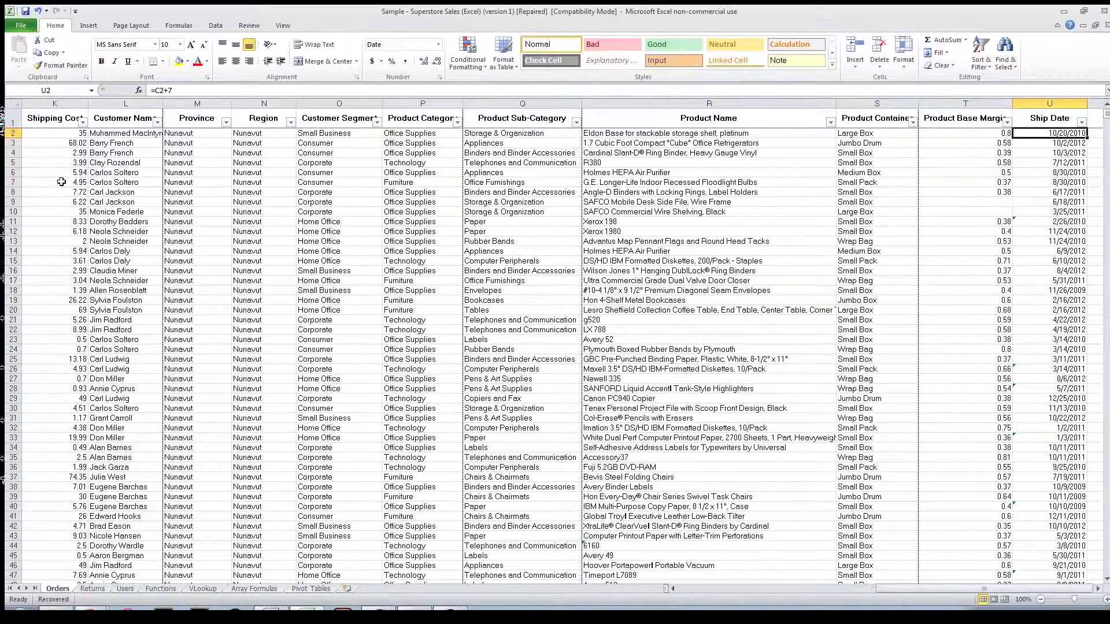
key(ctrl+Down)
key(ctrl+Left)
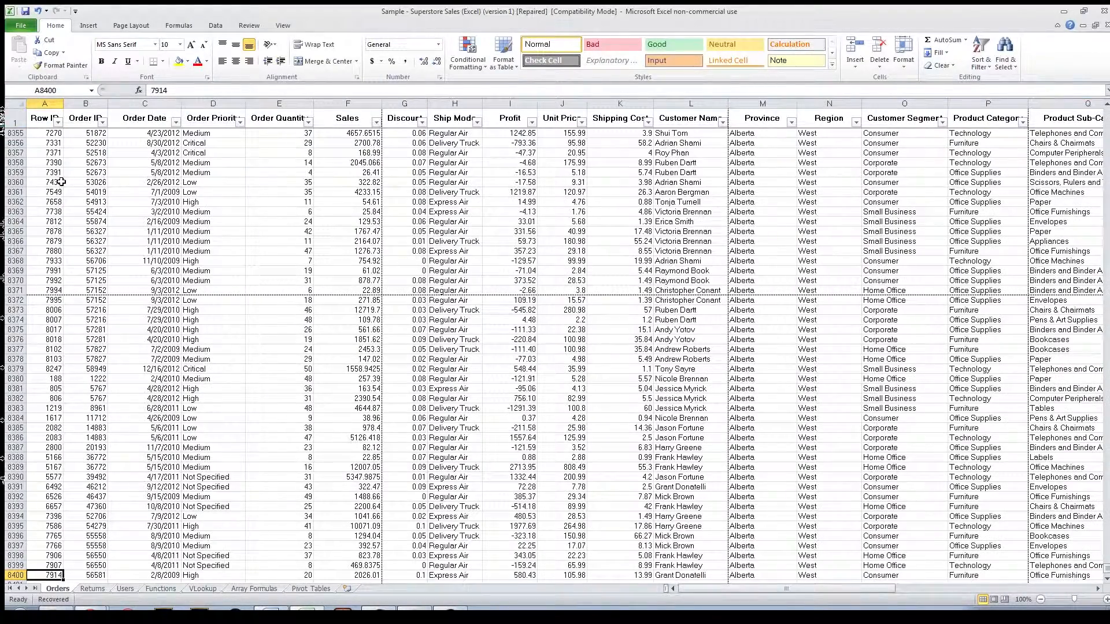
key(ctrl+Up)
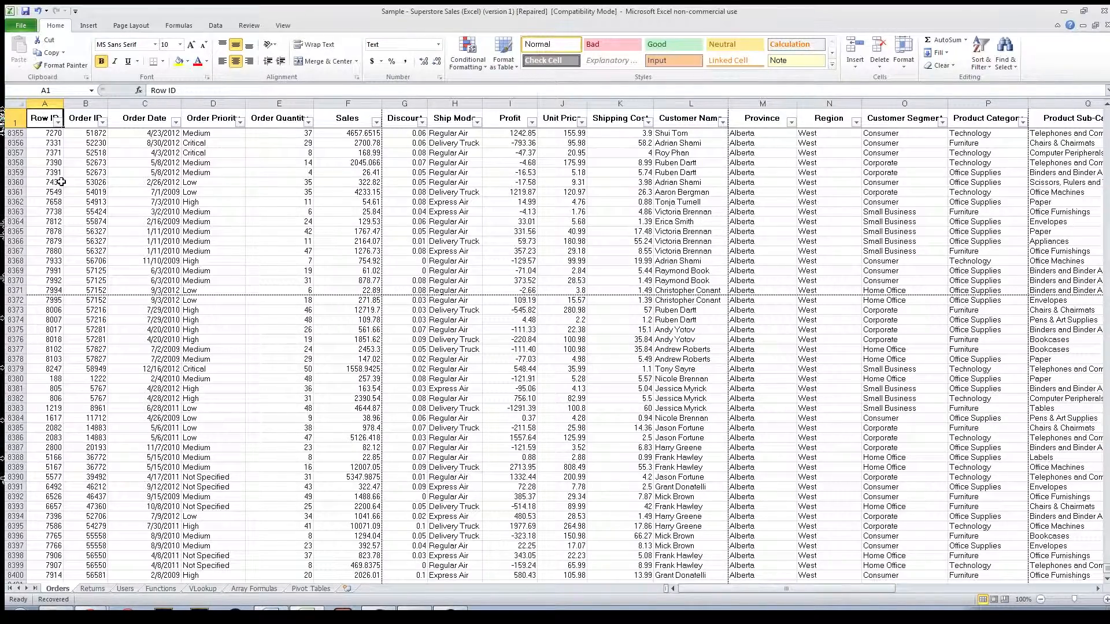
key(ctrl+Home)
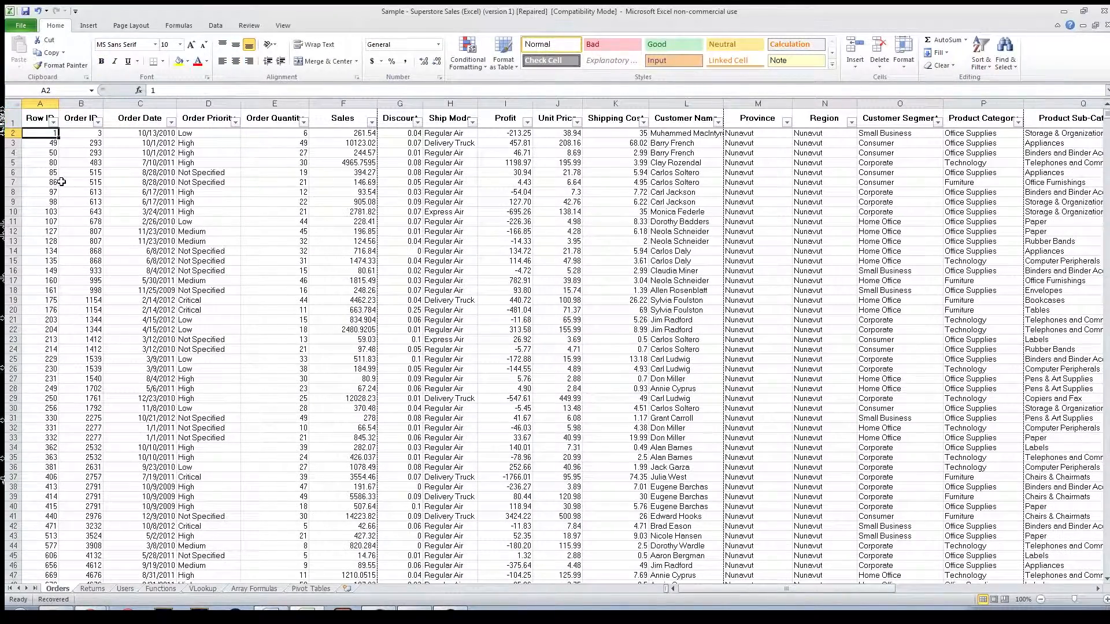
Step: Jump from cell A2 along the data edges to the last Ship Date cell, U8400
key(ctrl+Right)
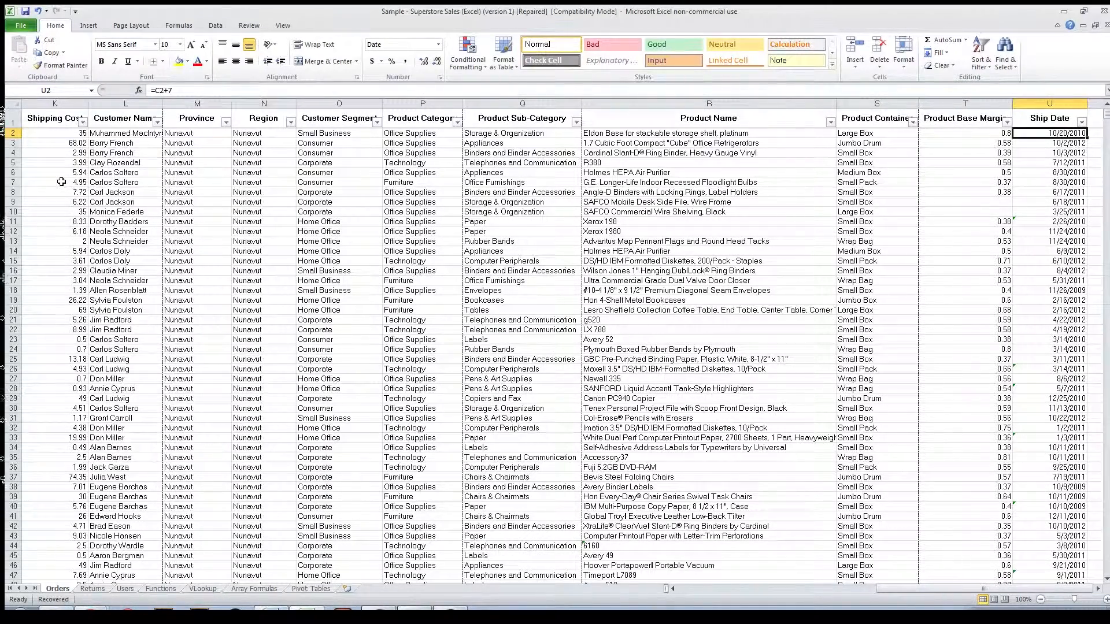
key(ctrl+Down)
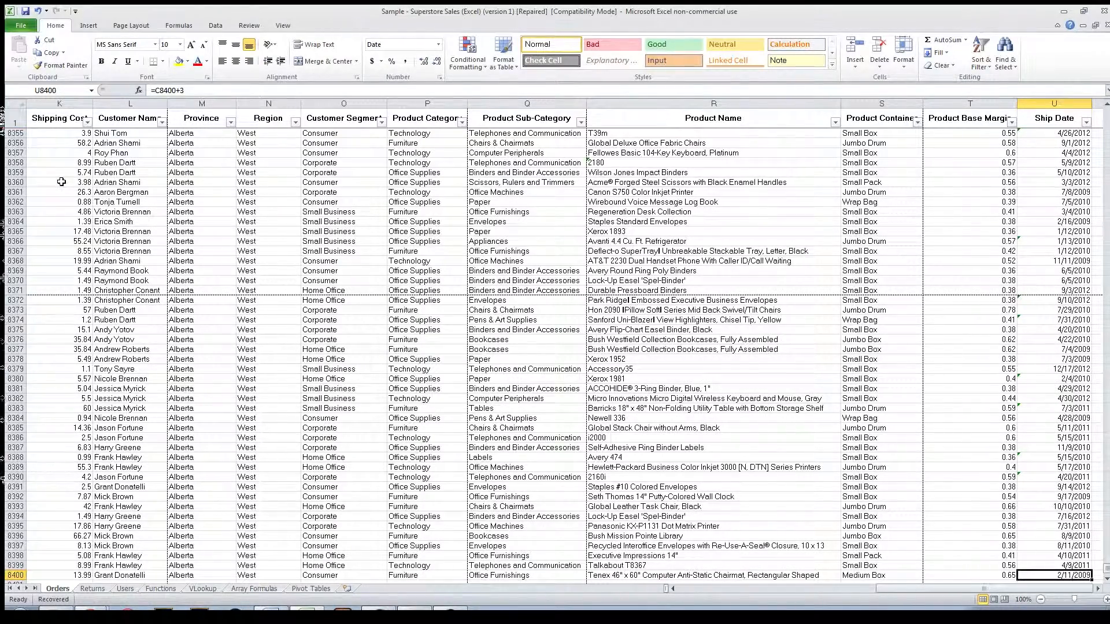
Step: Jump from cell U8400 along the data edges to the Row ID header, then to cell A2
key(ctrl+Left)
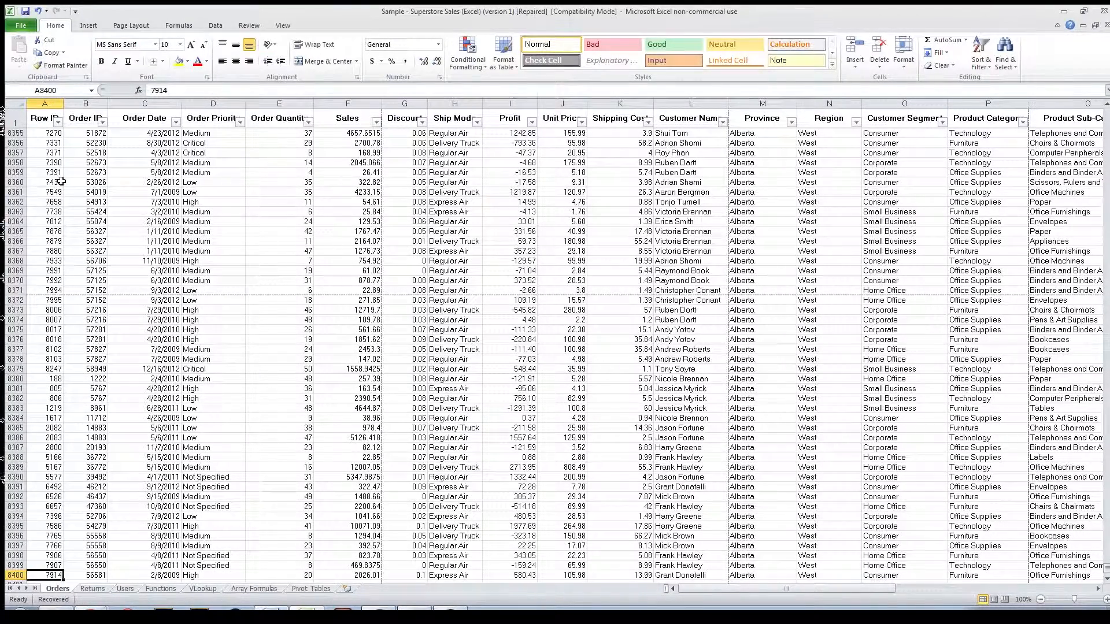
key(ctrl+Up)
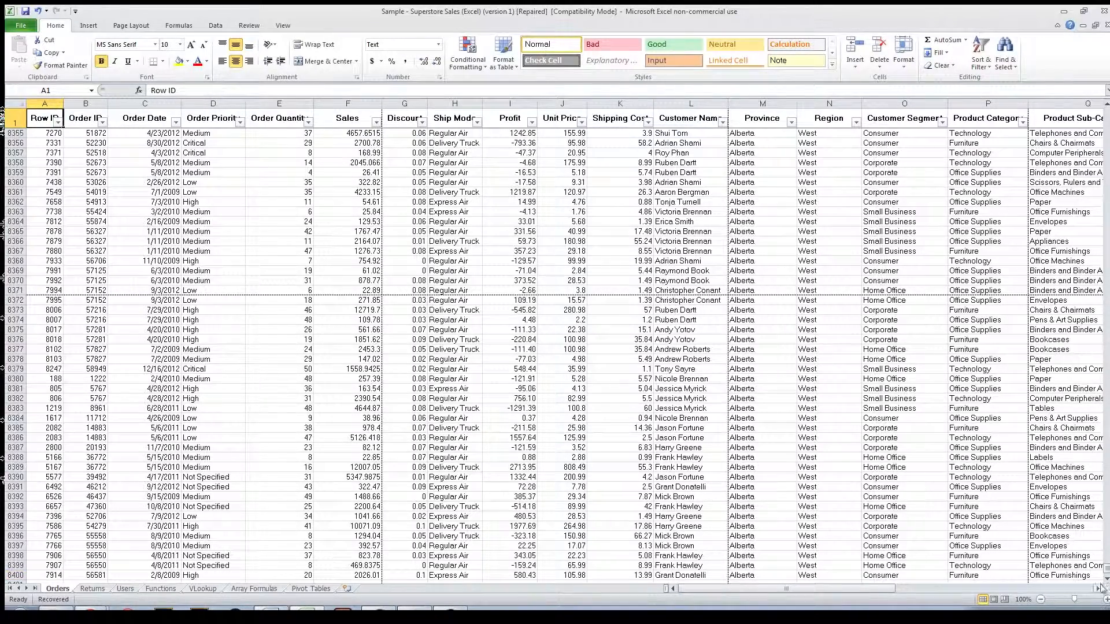
key(ctrl+Home)
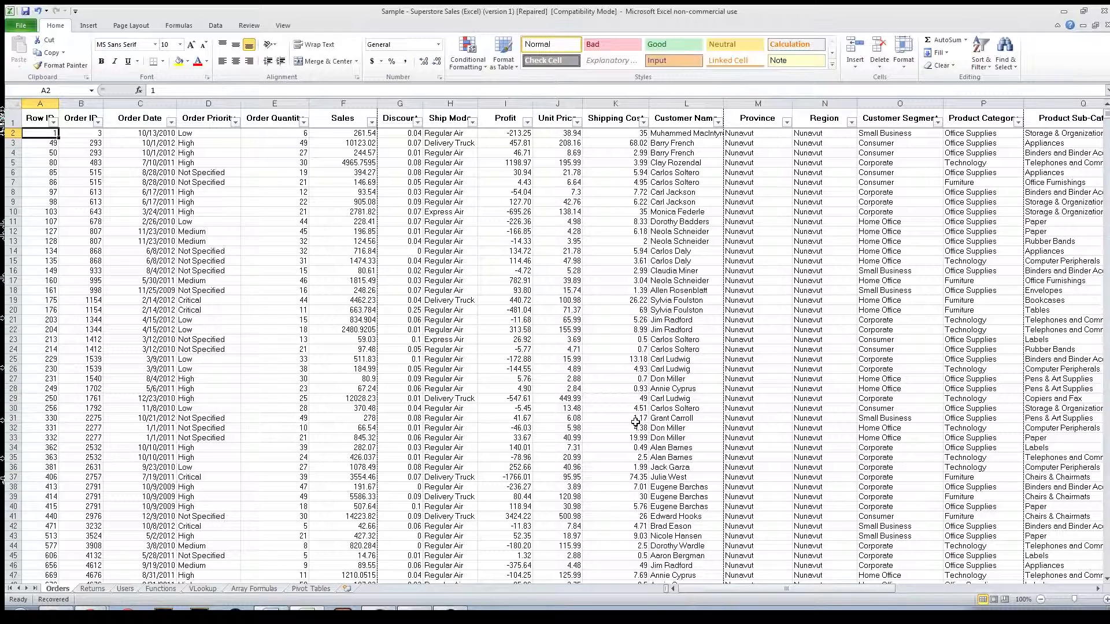
Step: Extend the selection from cell A2 cell by cell to F2, then shrink it back to A2
key(shift+Right)
key(shift+Right)
key(shift+Right)
key(shift+Right)
key(shift+Right)
key(shift+Right)
key(shift+Right)
key(shift+Right)
key(shift+Right)
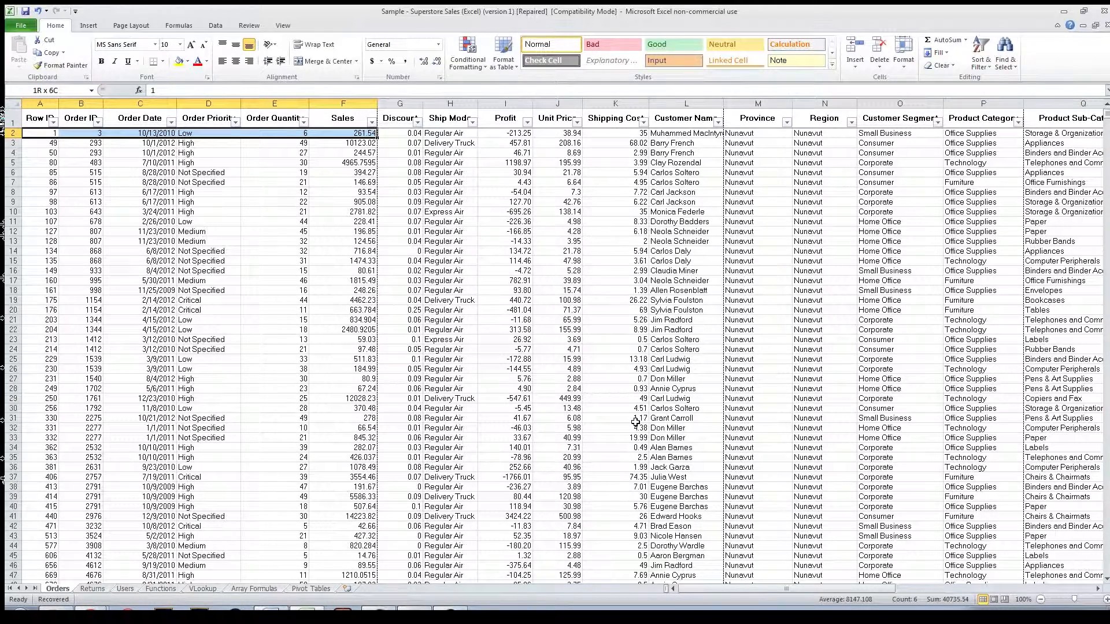
key(shift+Left)
key(shift+Left)
key(shift+Left)
key(shift+Left)
key(shift+Left)
key(shift+Left)
key(shift+Left)
key(shift+Left)
key(shift+Left)
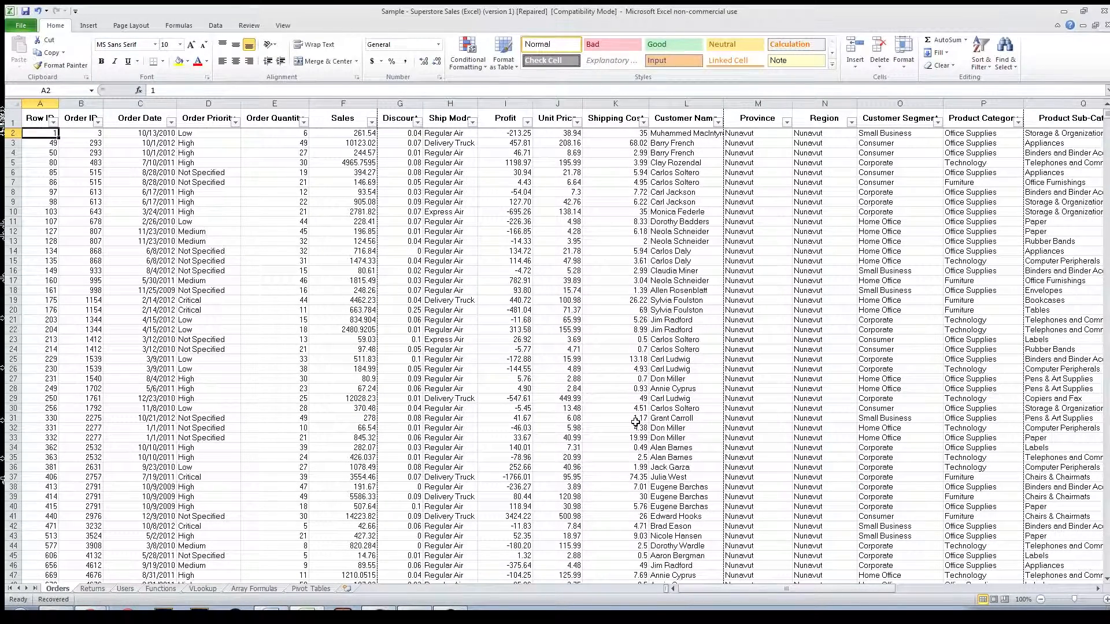
Step: Select row 2 from cell A2 to the last filled column, U, and view the blank columns beyond it
key(ctrl+shift+Right)
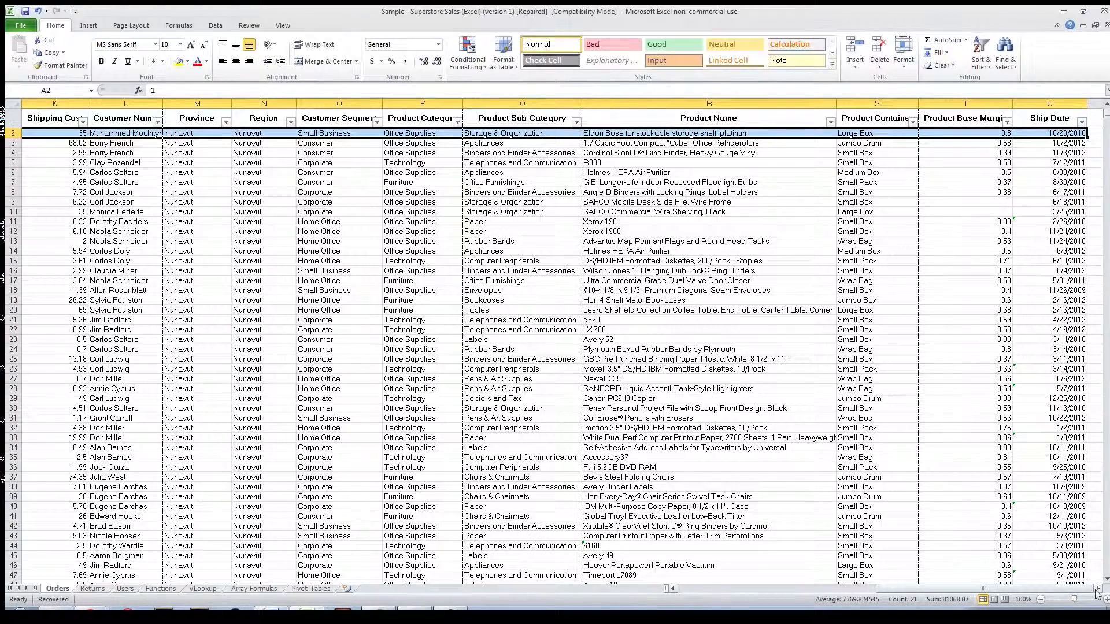
click(1097, 589)
click(1096, 589)
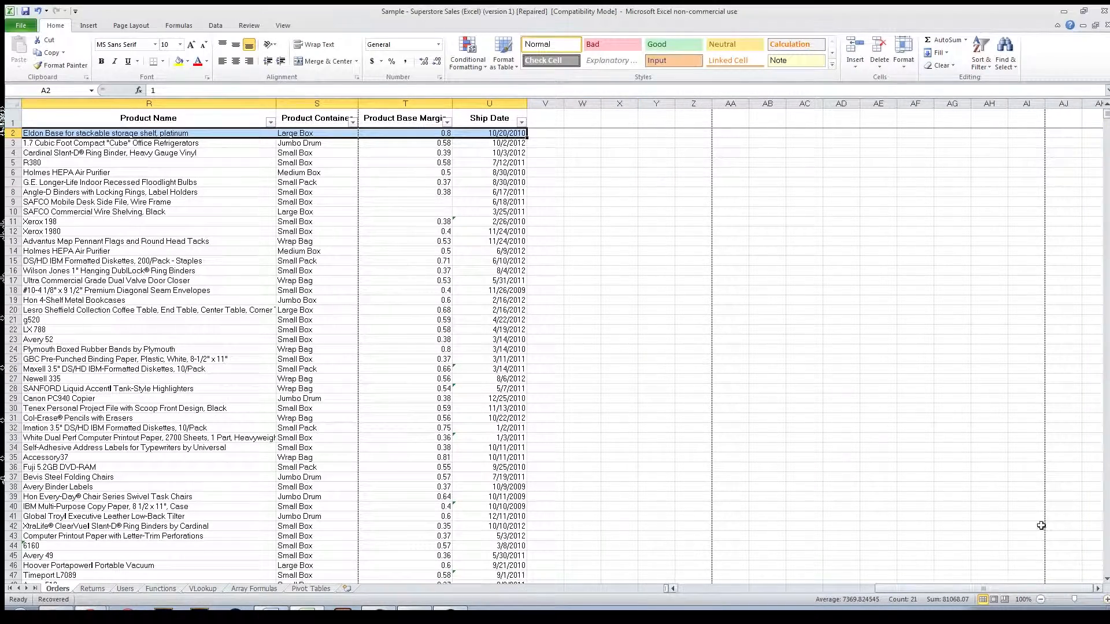
Step: Enter the sample texts "dfd" in cell W2, "sdfsdf" in X2 and "sdfsf" in AB3
click(593, 134)
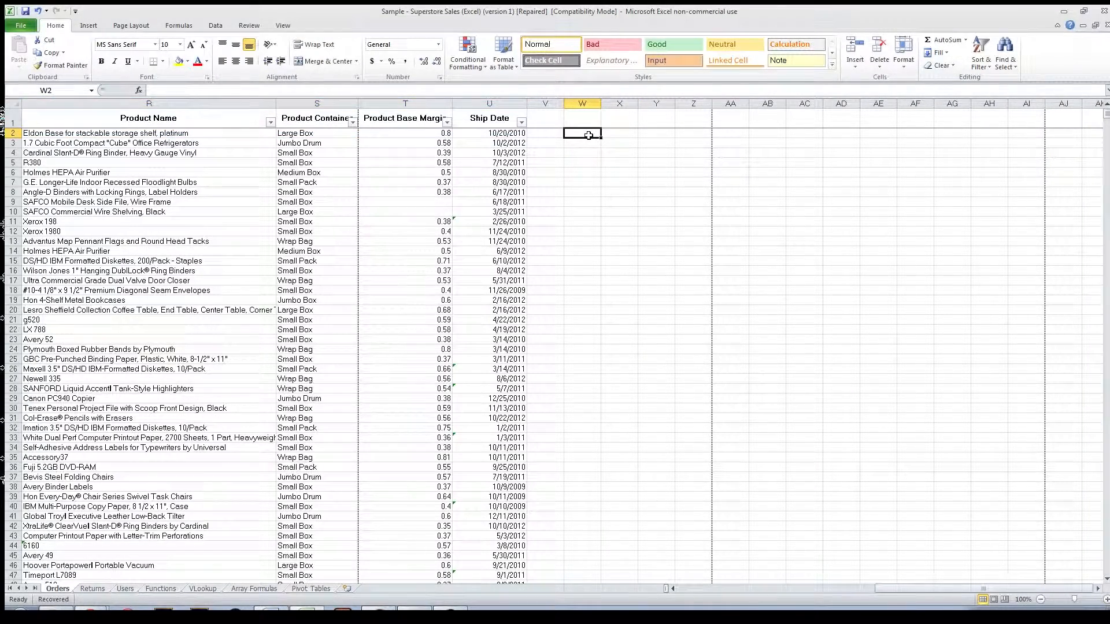
text(dfd)
key(Tab)
text(sdfsdf)
click(769, 143)
text(sdfsf)
Step: Copy the range R4:U33 and paste it starting at cell W2
drag(203, 154, 463, 437)
key(ctrl+c)
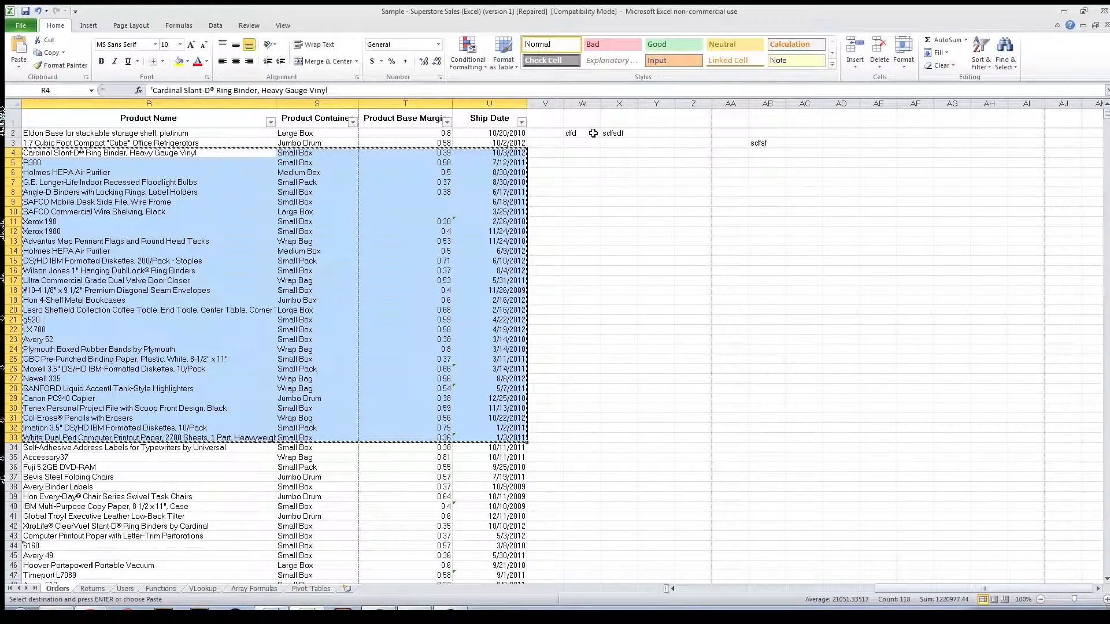
click(593, 133)
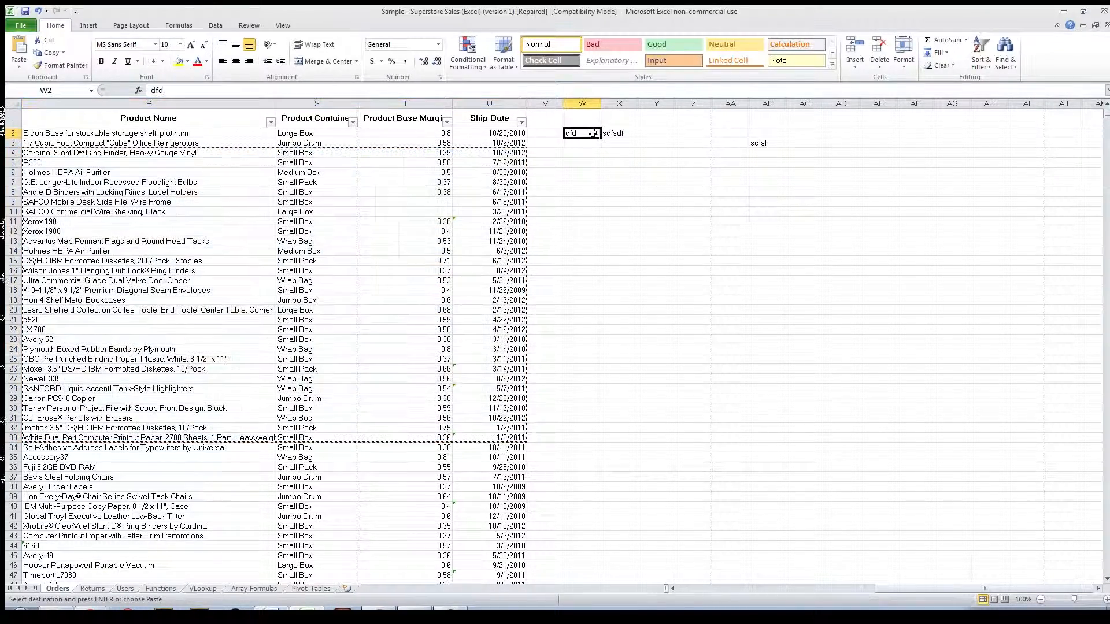
key(ctrl+v)
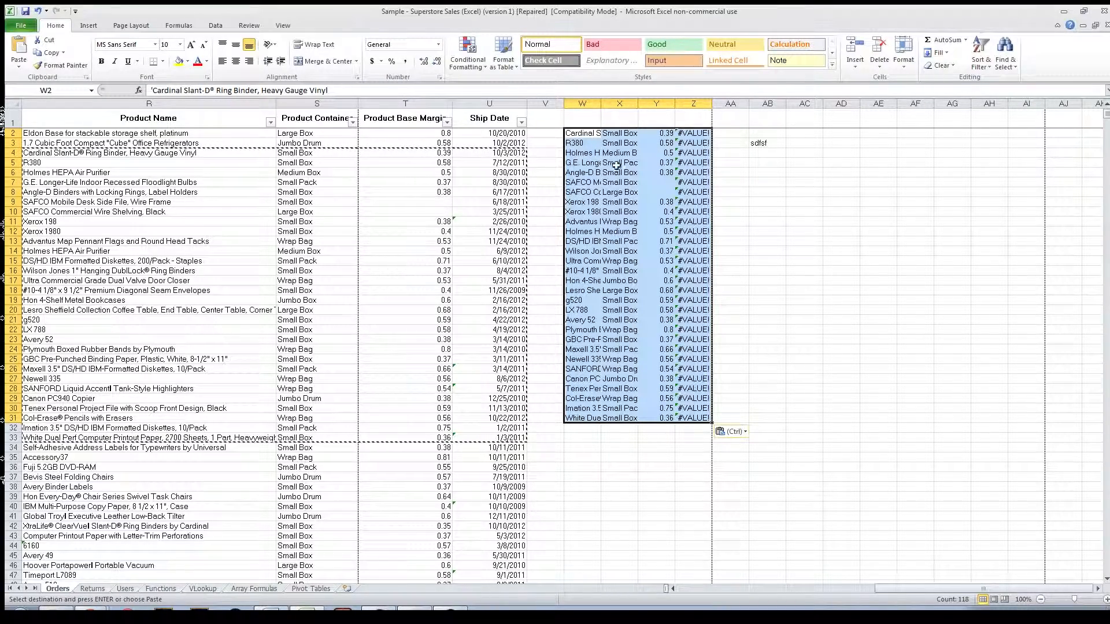
Step: Examine the formulas behind the pasted error values in column Z, including cells Z6, Z11 and Z5
click(701, 172)
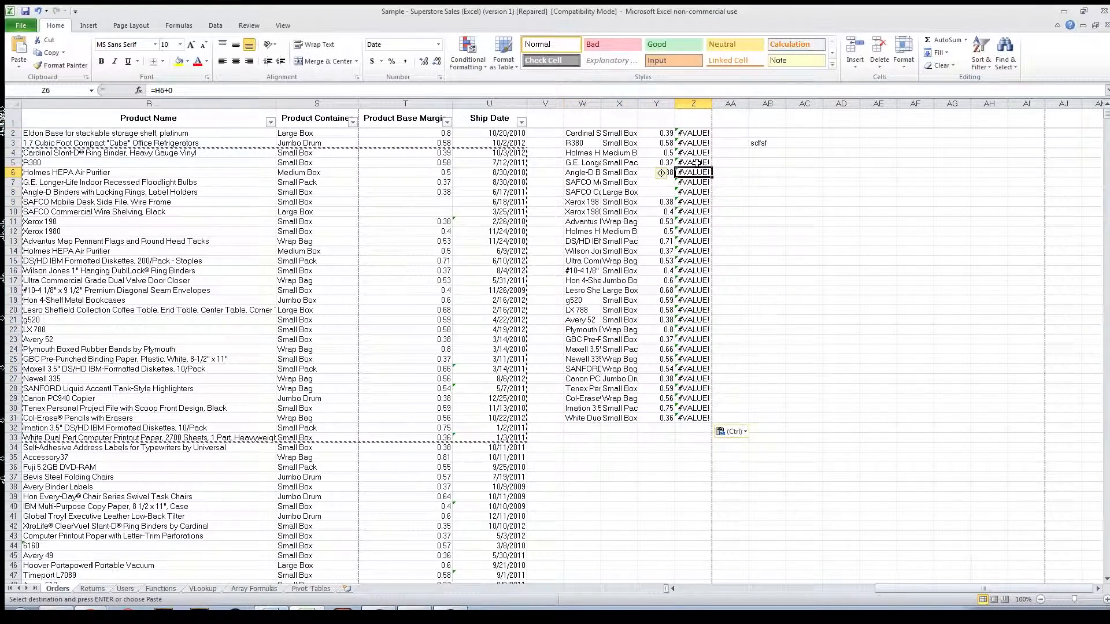
double_click(697, 221)
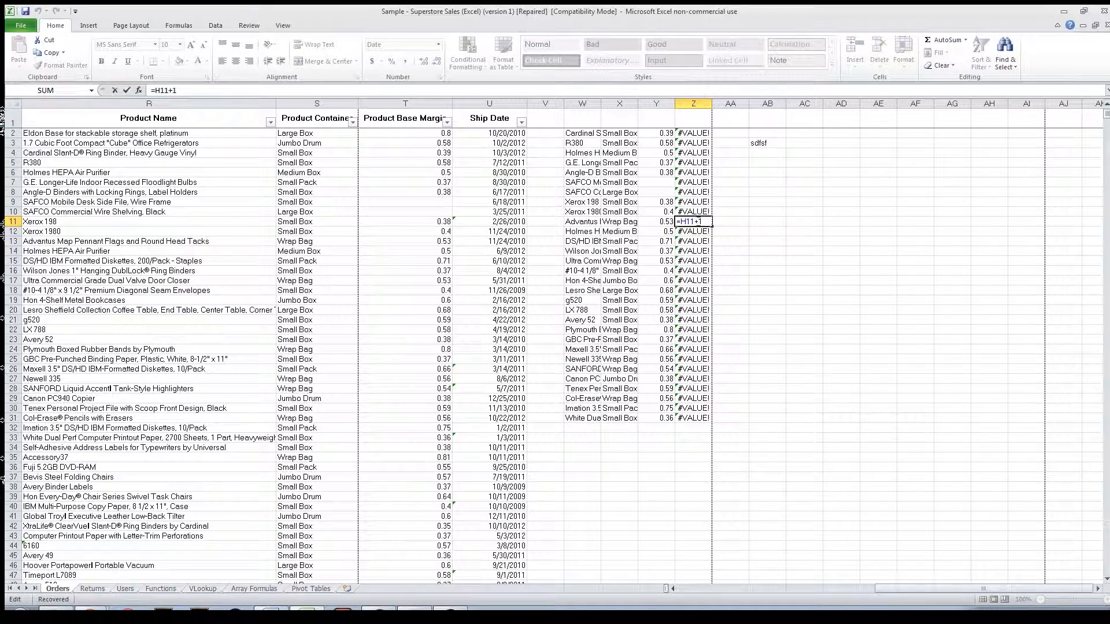
key(Escape)
click(696, 183)
click(694, 165)
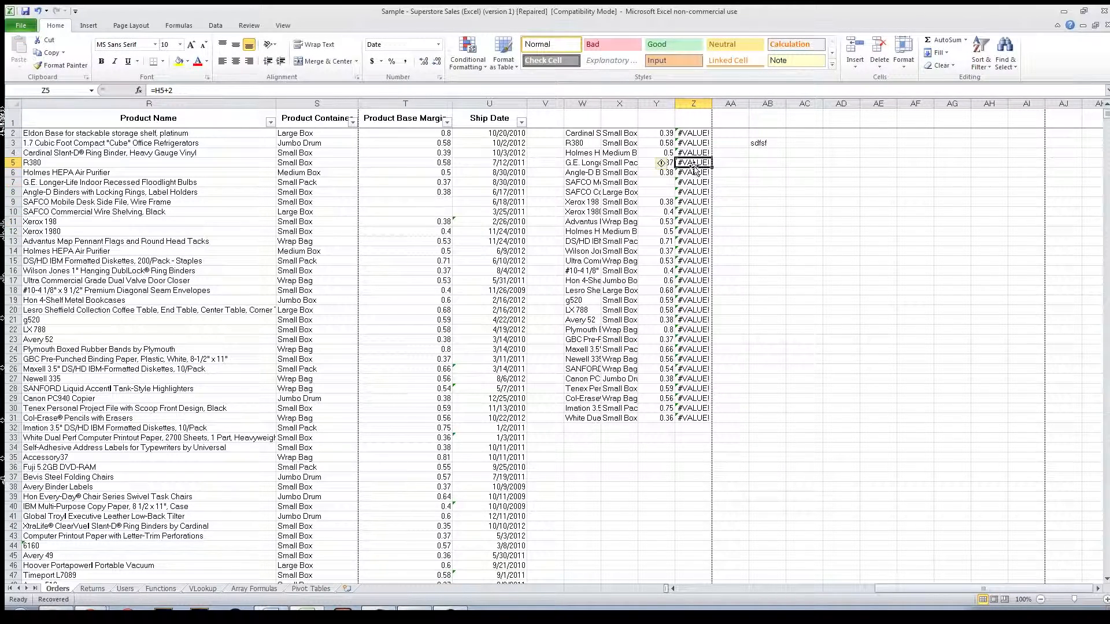
Step: Check the original cells in columns R to U, including the Ship Date formulas in U15, U9 and U6
click(414, 193)
click(364, 212)
click(303, 280)
click(205, 269)
click(419, 260)
click(508, 260)
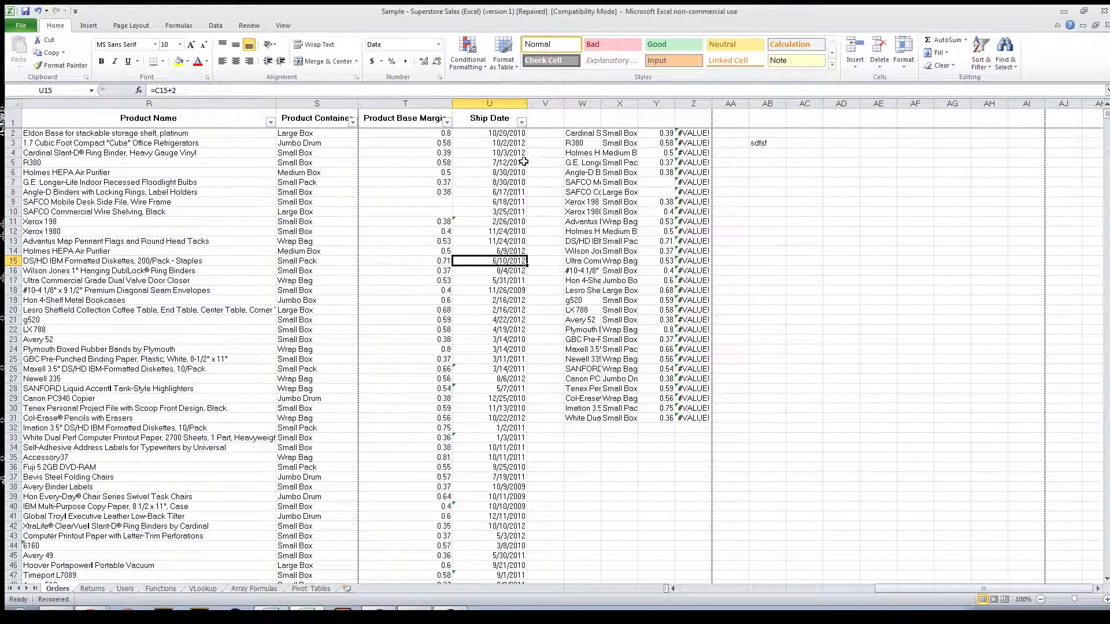
click(507, 203)
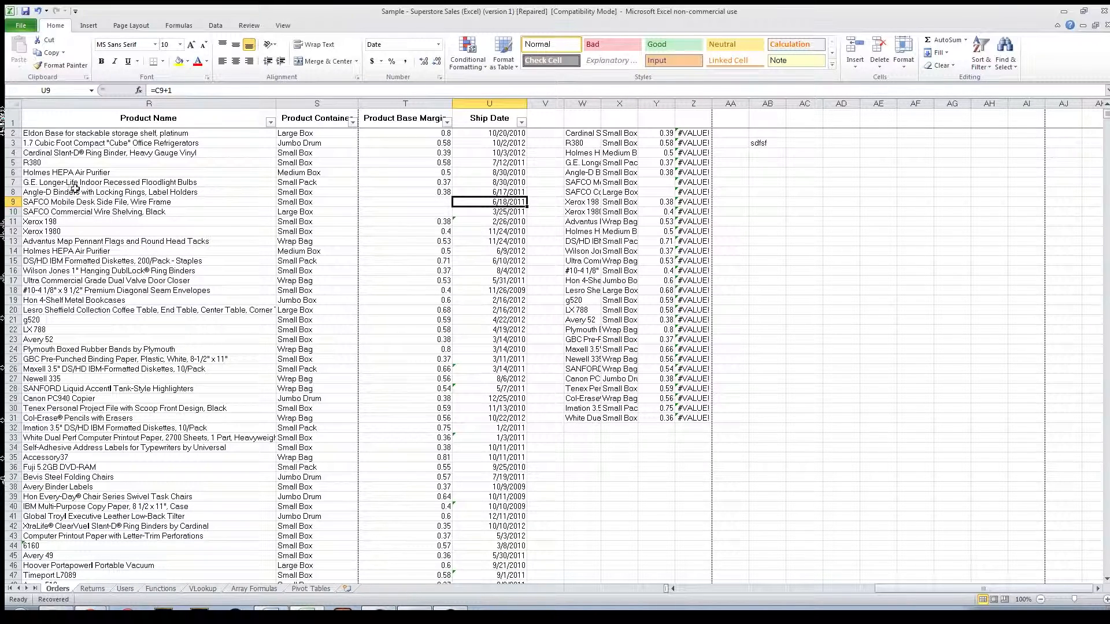
click(504, 211)
click(502, 192)
click(500, 172)
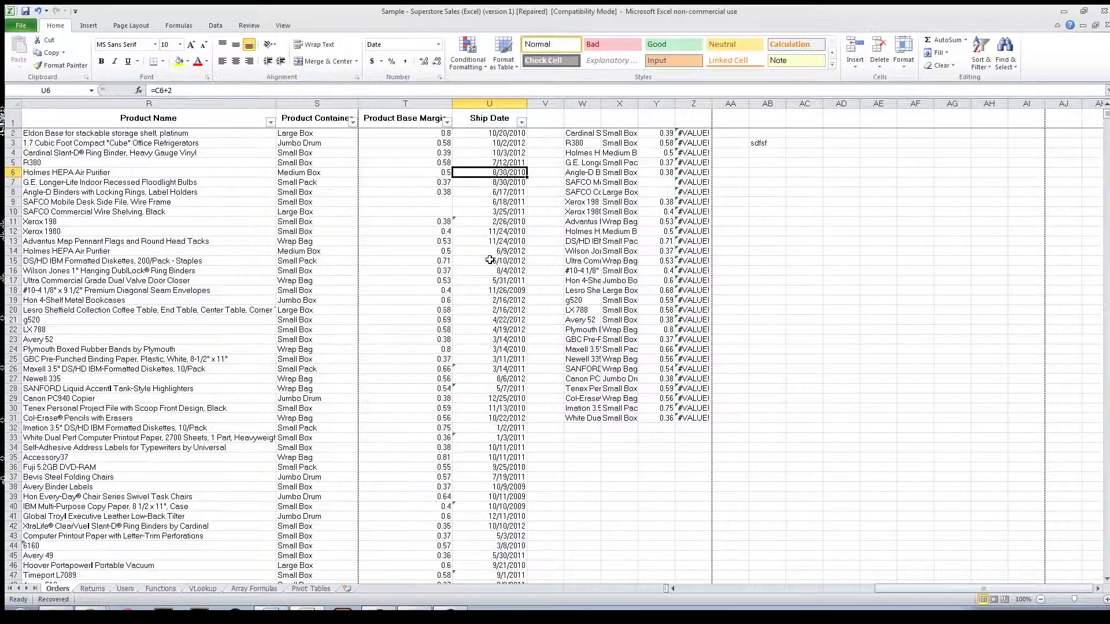
Step: Examine the pasted formulas in column Z and trace the reference in cell Z2 to its source column
click(692, 142)
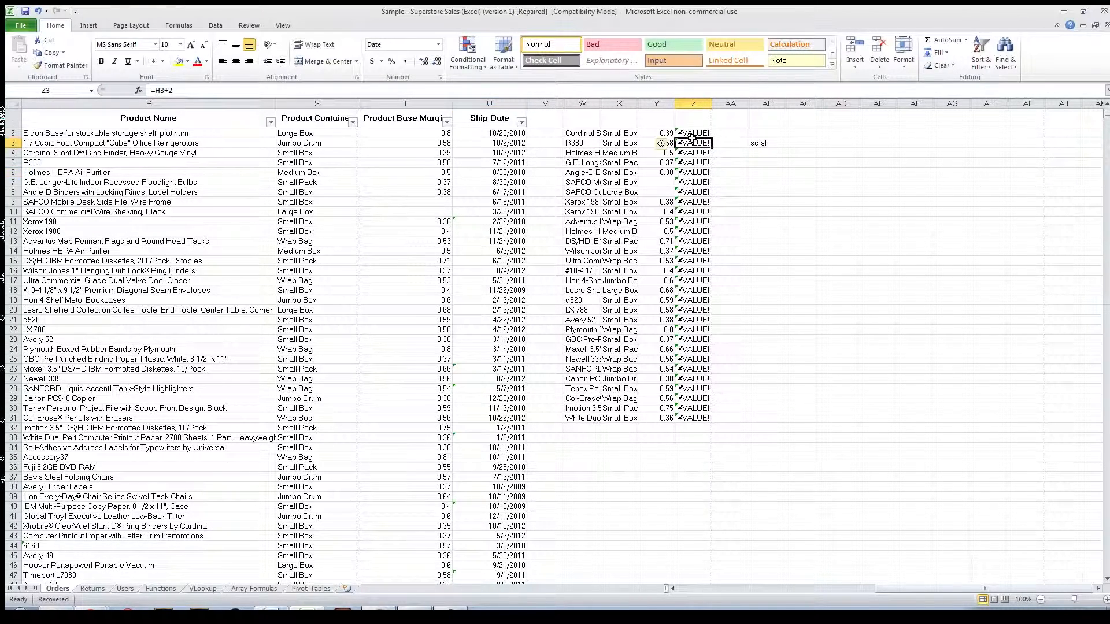
drag(696, 146, 701, 411)
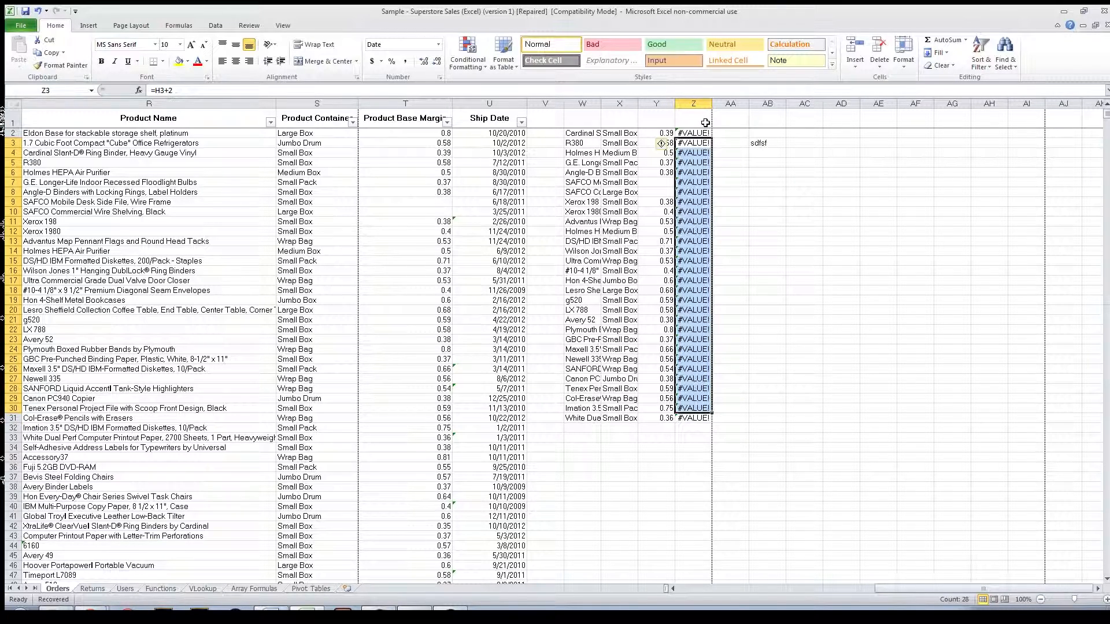
click(701, 160)
click(698, 135)
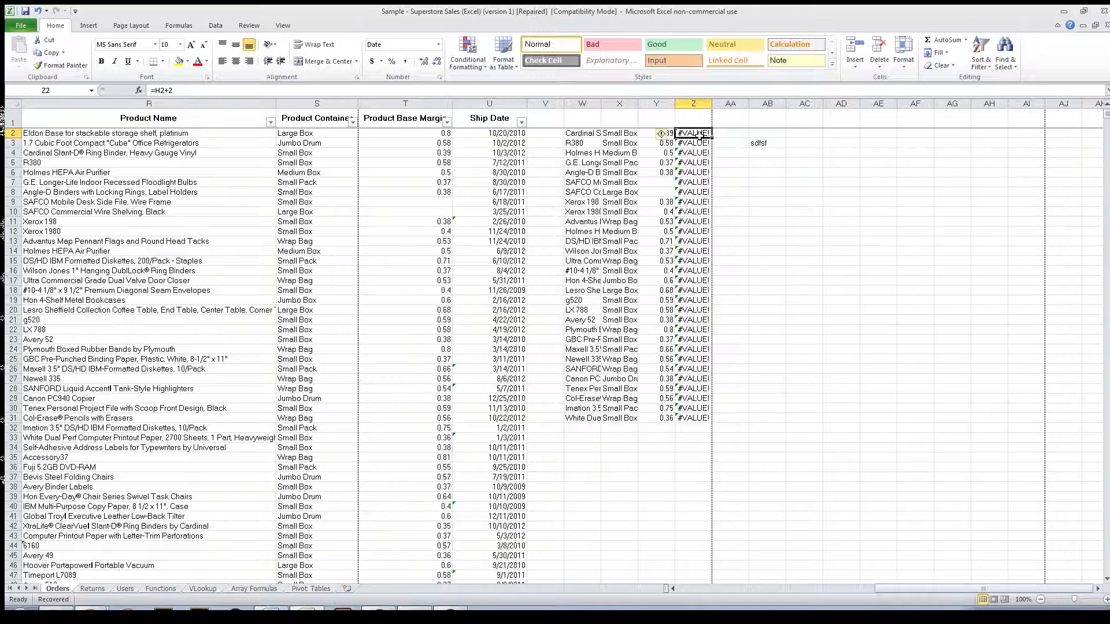
double_click(699, 133)
drag(1024, 588, 892, 587)
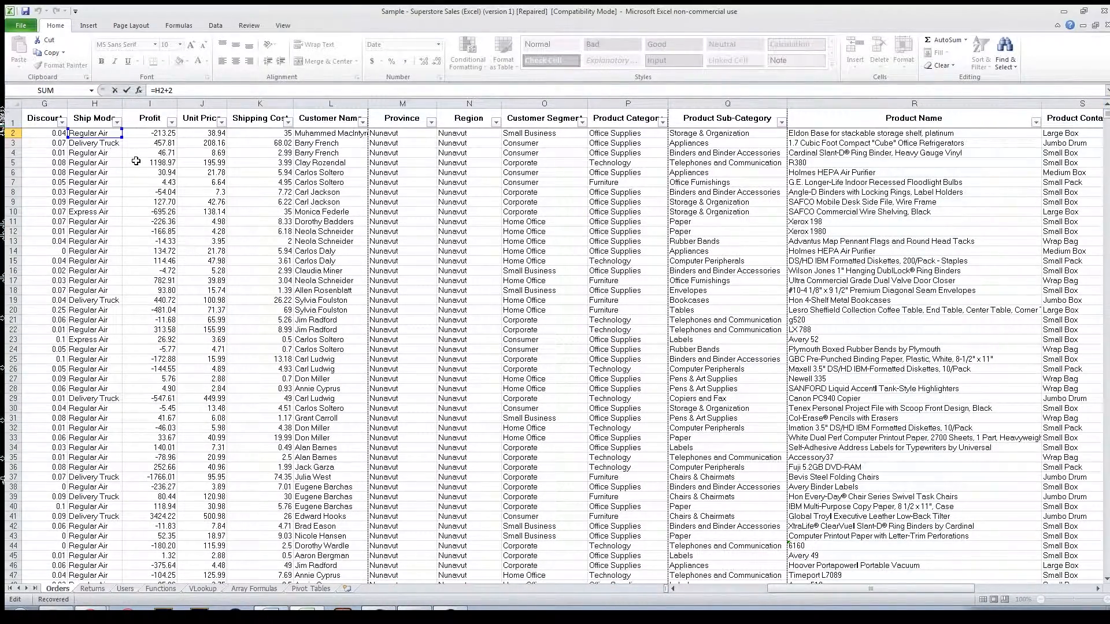
drag(928, 588, 1048, 581)
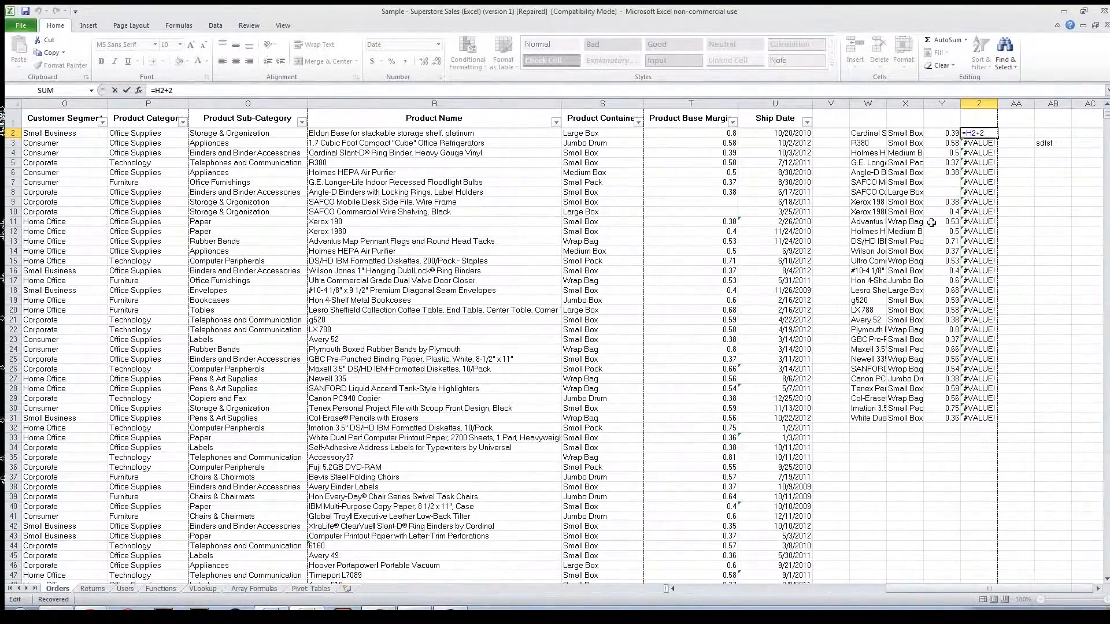
key(ctrl+Return)
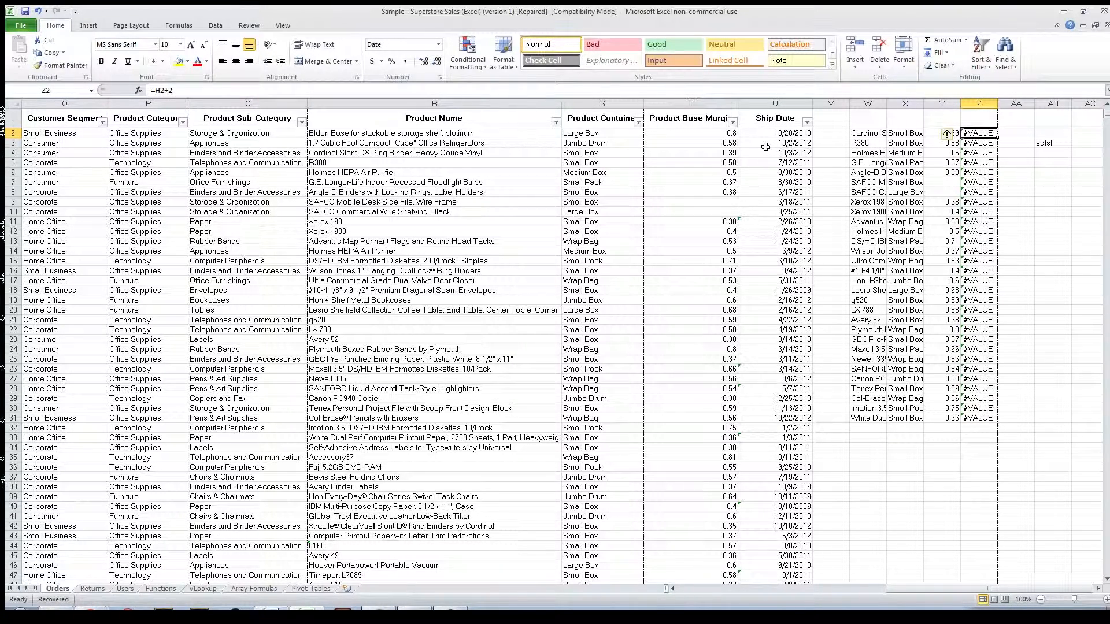
Step: Clear the error values from the range Z2:Z31
click(978, 152)
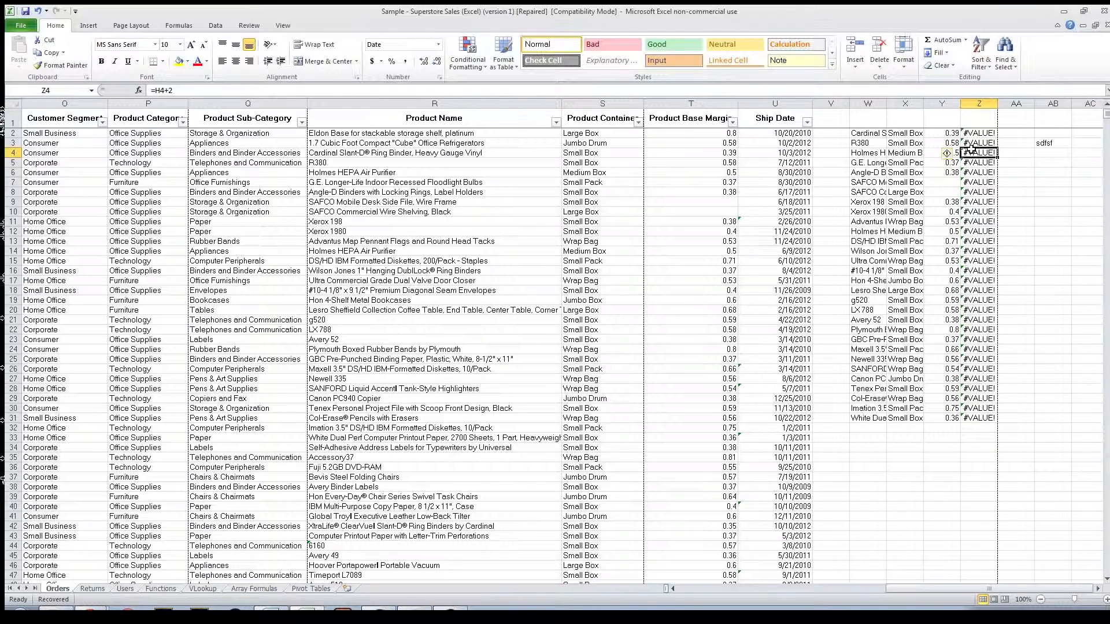
drag(976, 133, 984, 418)
key(Delete)
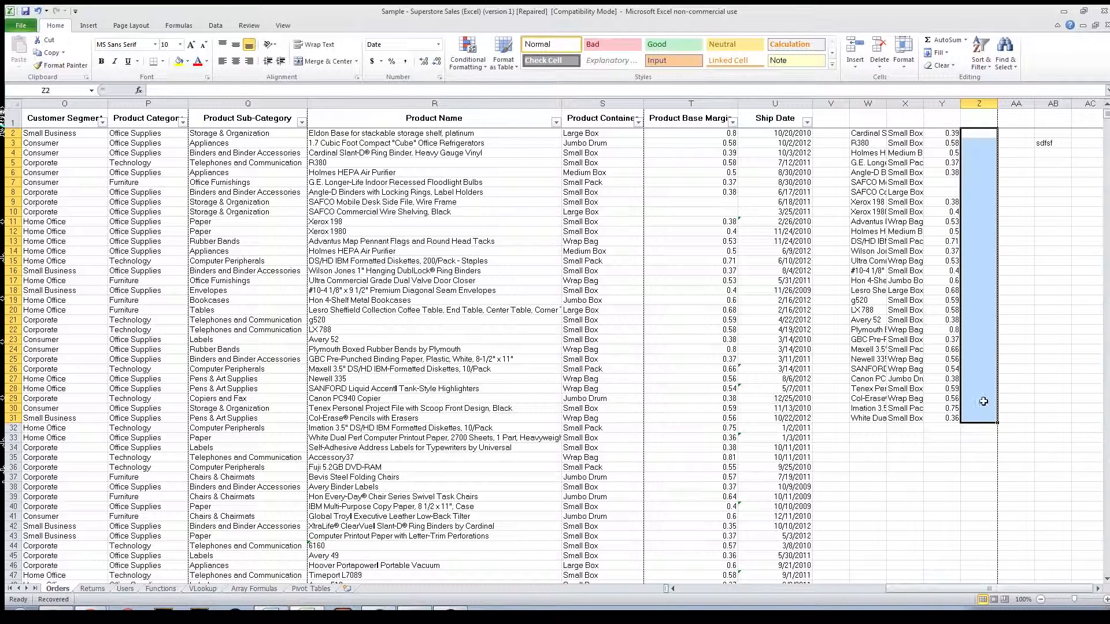
Step: Move the Ship Date cells U2:U31 to Z2 and auto-fit the width of column Z
click(768, 143)
drag(772, 132, 804, 418)
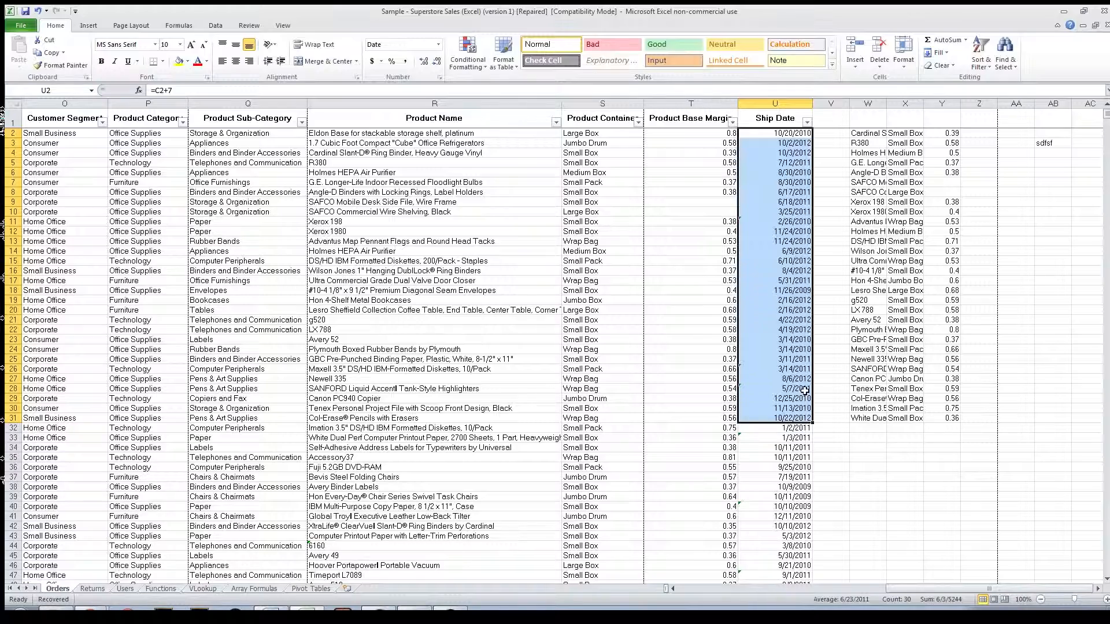
key(ctrl+c)
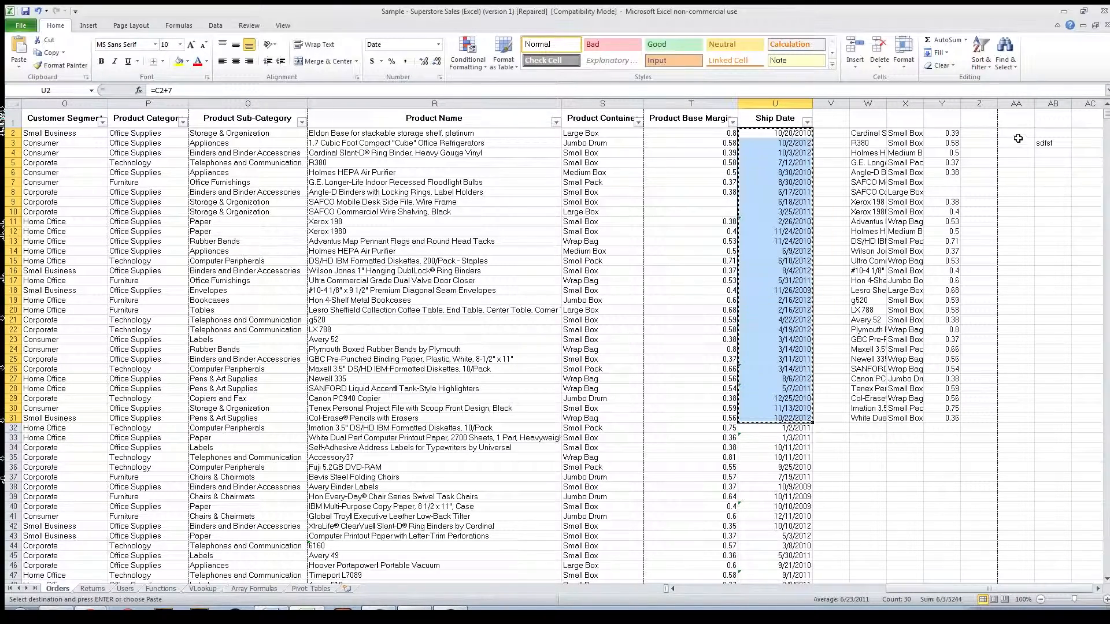
click(993, 131)
key(ctrl+v)
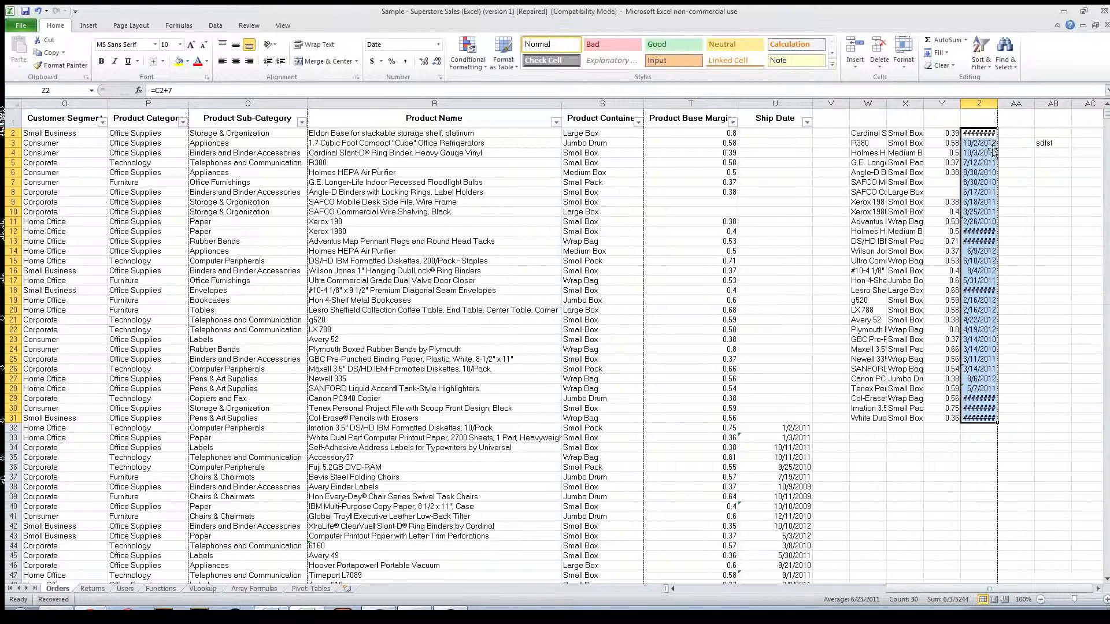
double_click(999, 101)
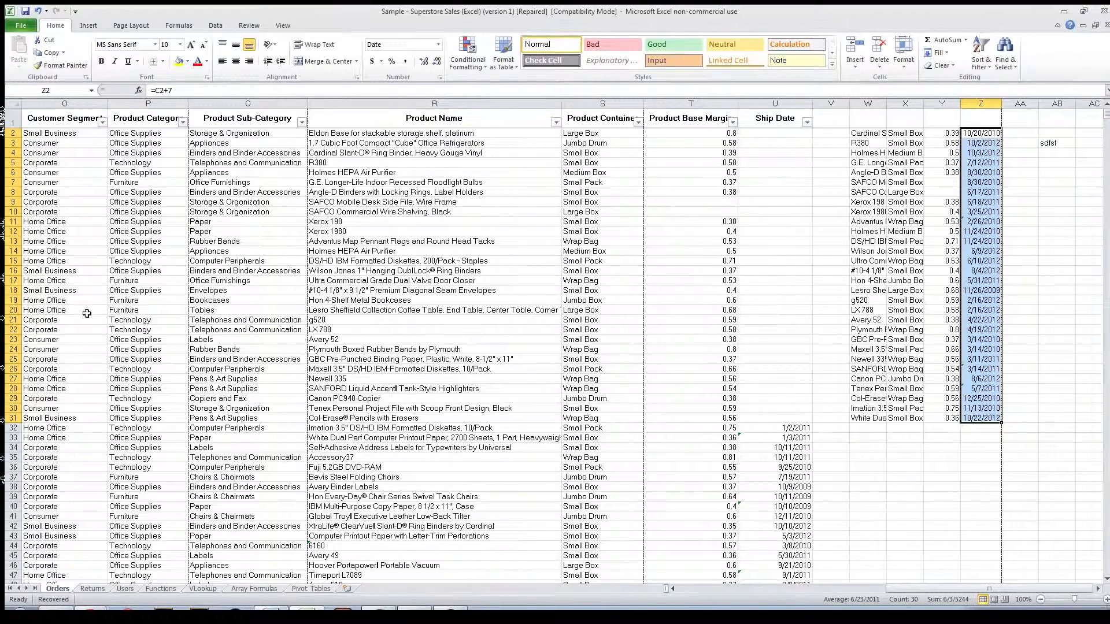
Step: Select row 2 from cell A2 to the edge of its contiguous data and view the gap before the pasted block
drag(1008, 589, 796, 590)
click(49, 135)
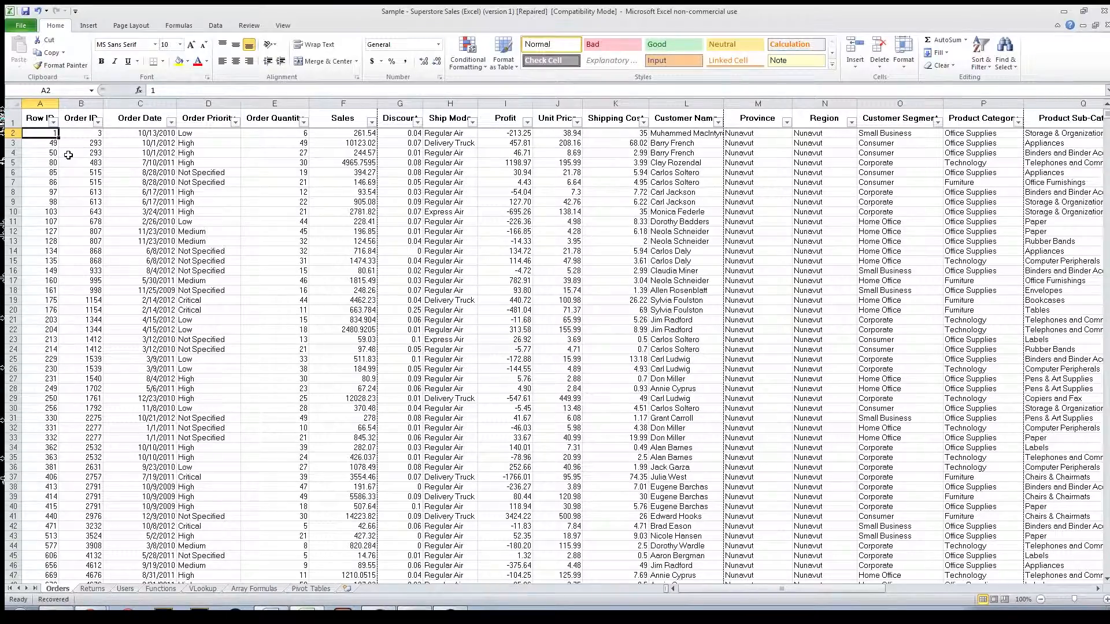
key(ctrl+shift+Right)
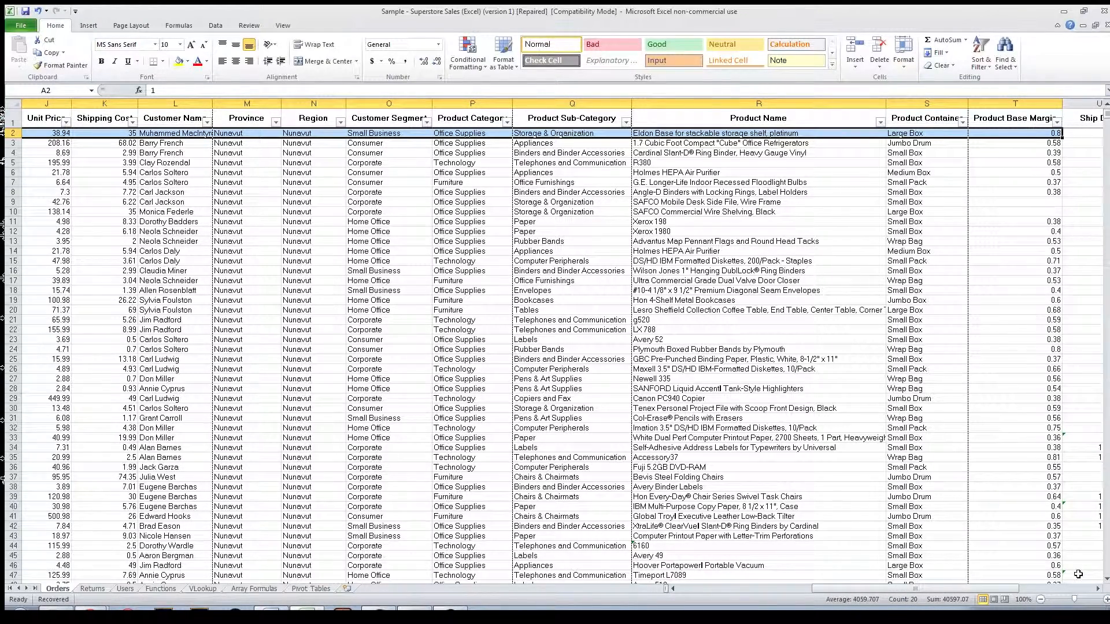
click(1097, 588)
click(1098, 589)
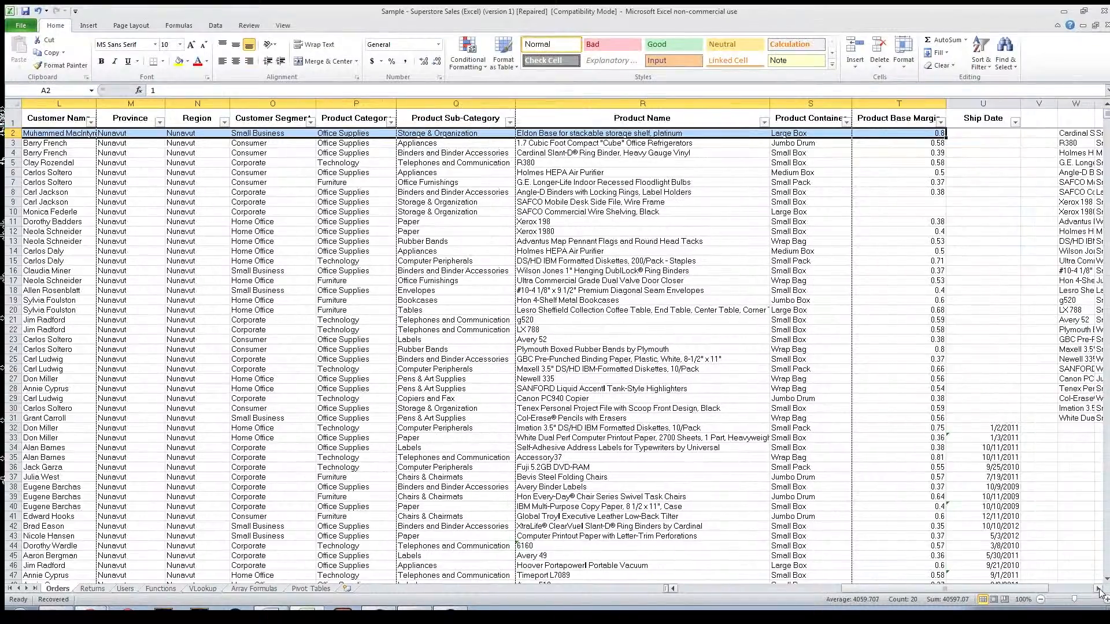
click(1099, 590)
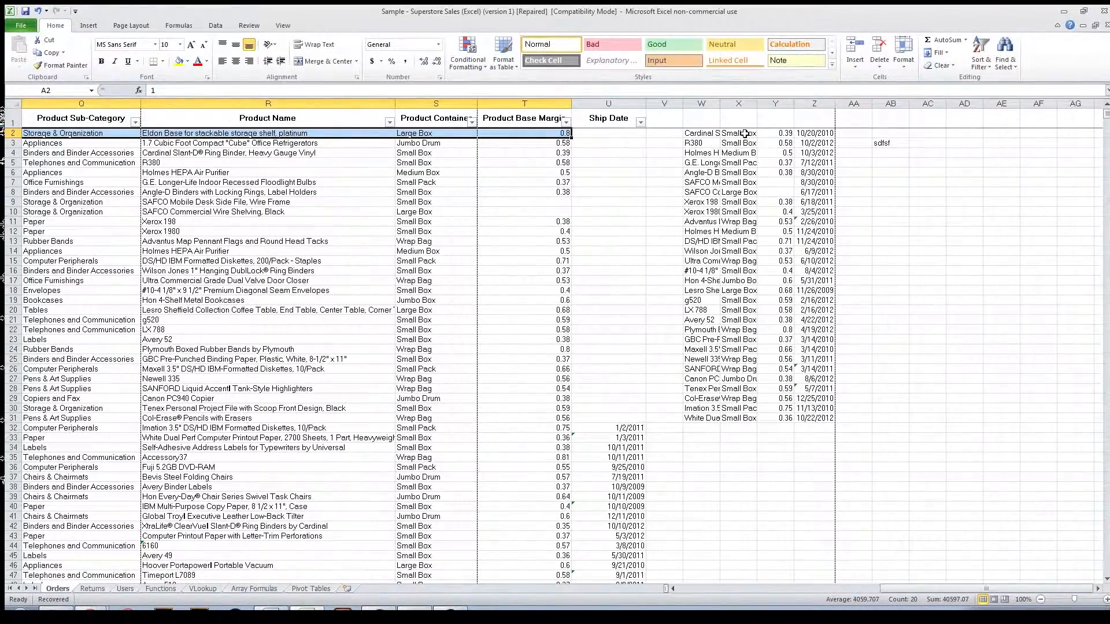
Step: Go to cell W2, jump to the end of the pasted block's first row, and step back to X2
ctrl+click(708, 133)
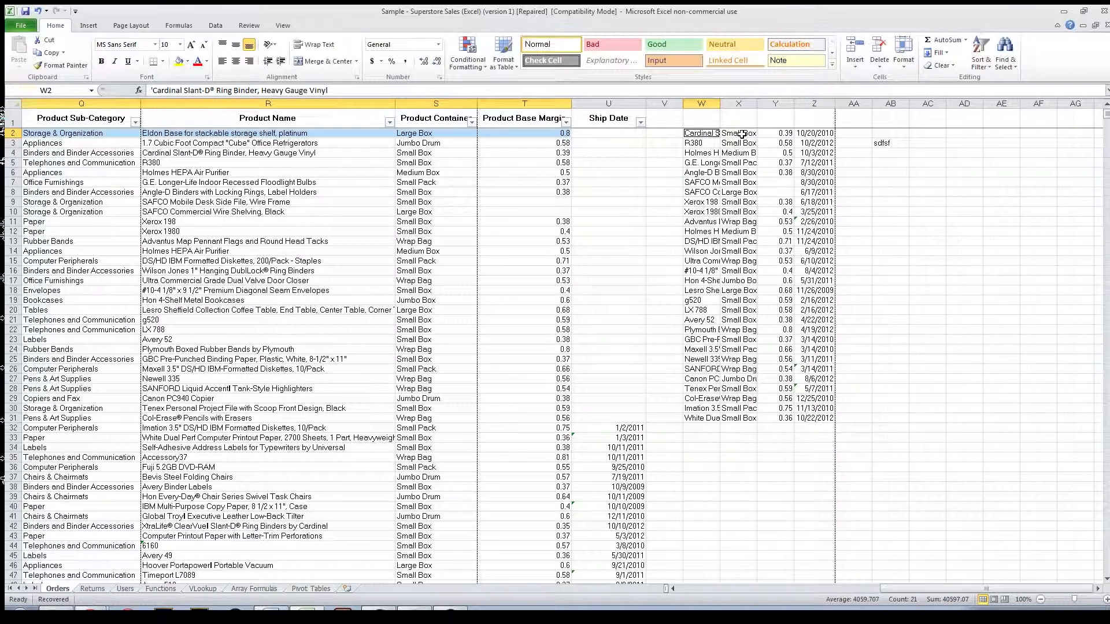
key(ctrl+Right)
key(Left)
key(Left)
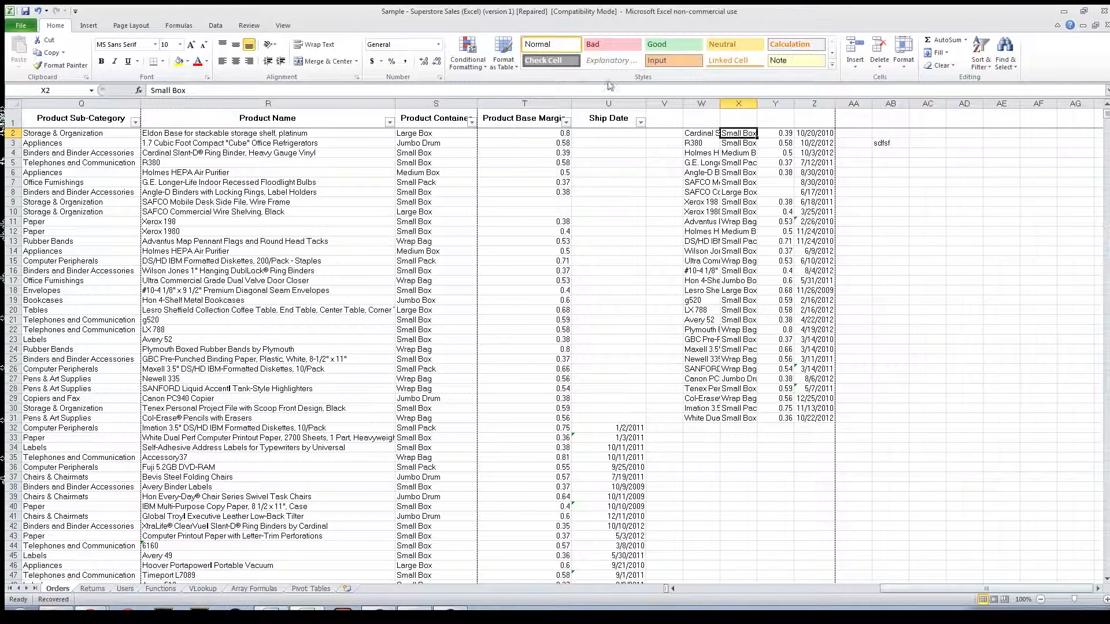
Step: Select row 2 of the order data from cell A2 to the edge of its contiguous data in the Product Base Margin column
drag(997, 590, 801, 591)
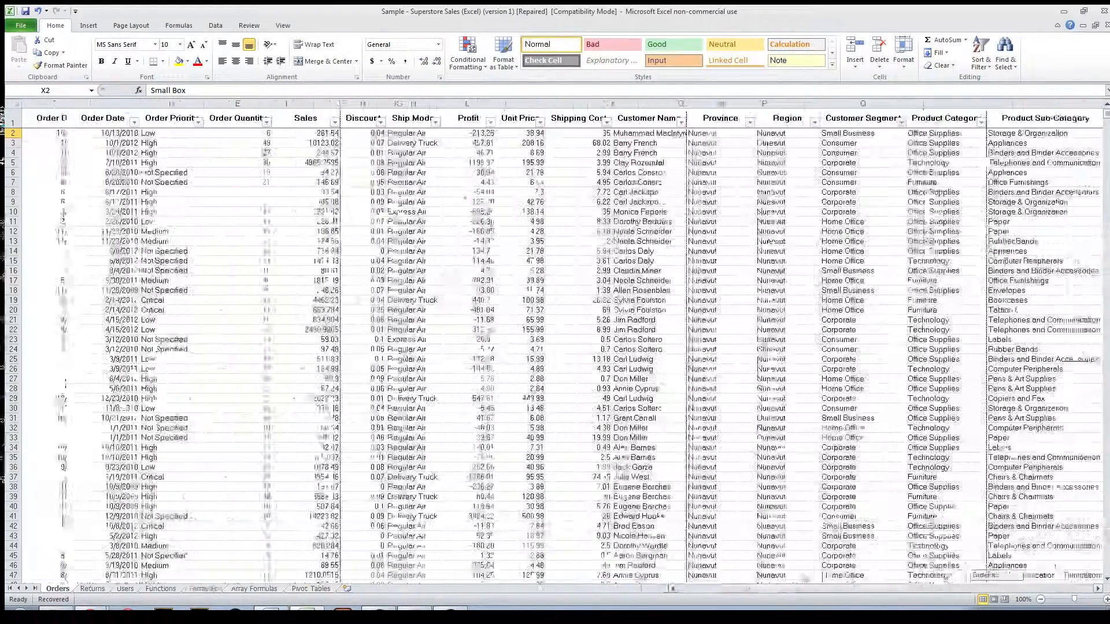
click(35, 136)
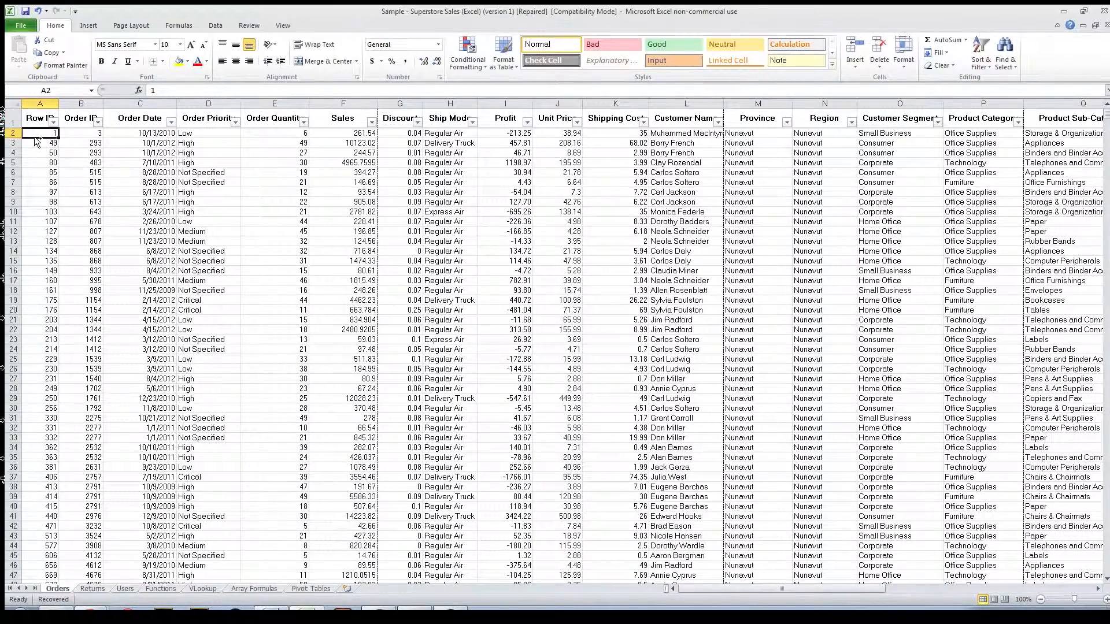
key(ctrl+shift+Right)
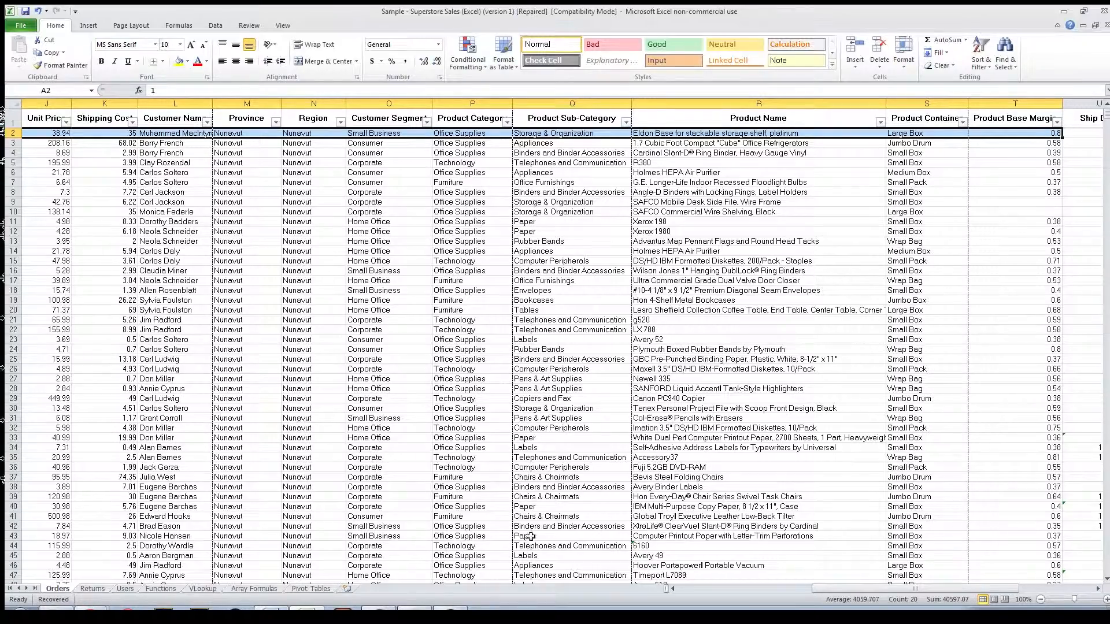
Step: Add the pasted block's first row, W2:Z2, to the existing row 2 selection as a separate range, and return to starting cell B1
drag(870, 589, 944, 589)
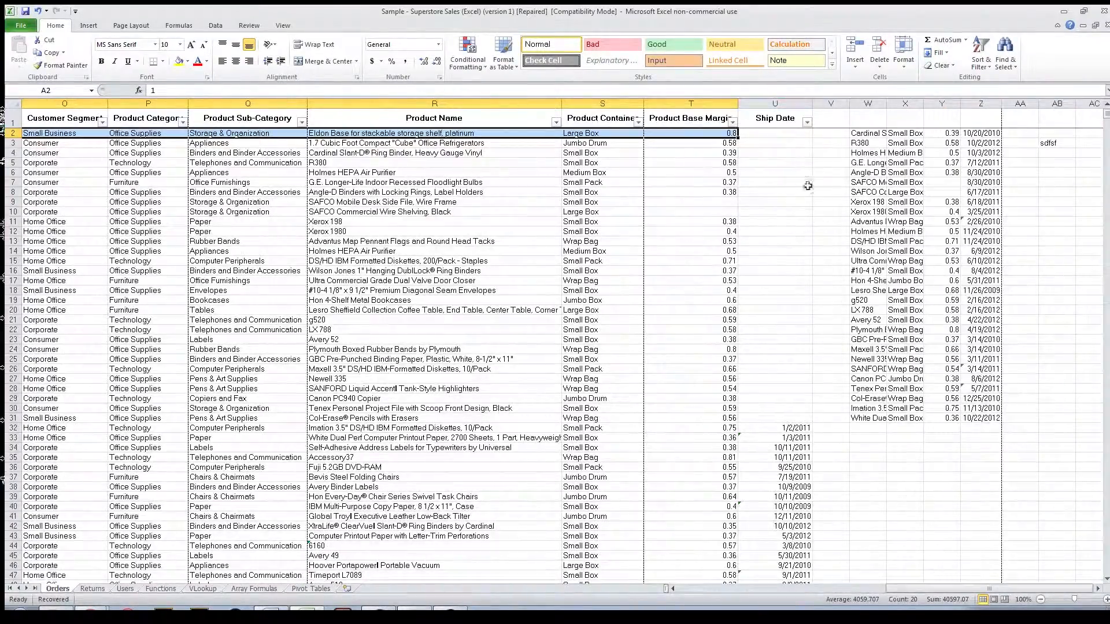
ctrl+click(861, 133)
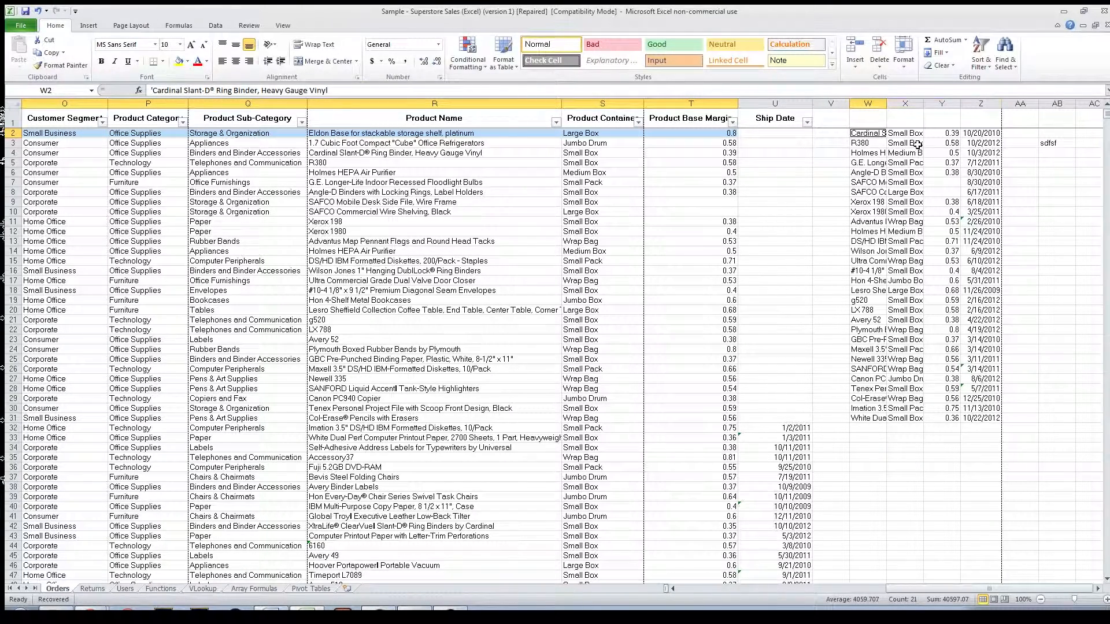
key(ctrl+shift+Right)
key(ctrl+shift+Down)
key(ctrl+shift+Up)
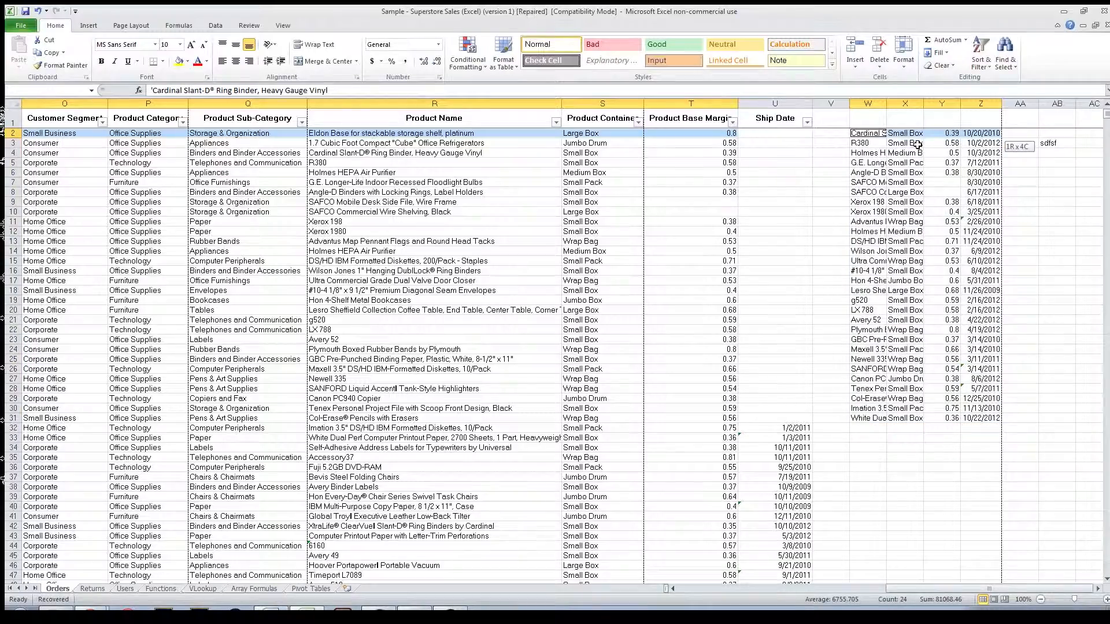
key(ctrl+Home)
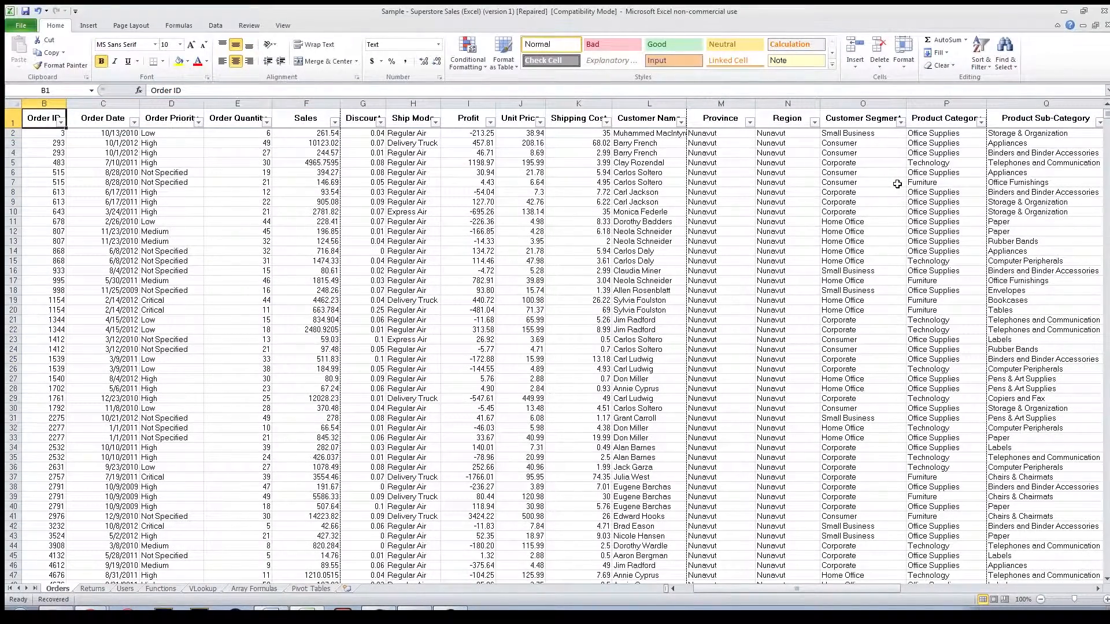